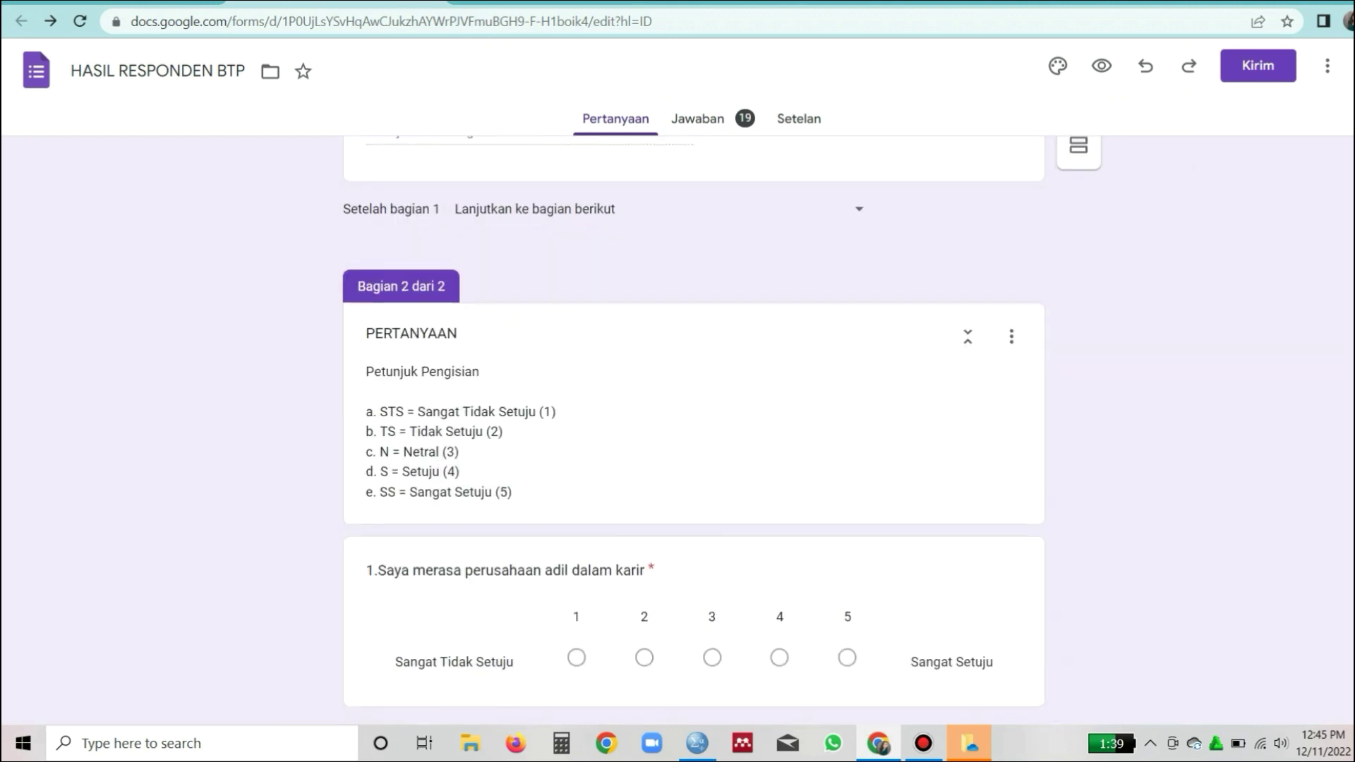
Examine the form's rating questions and the summary charts of the responses for every question
{"action": "scroll", "coordinate": [693, 424], "scroll_direction": "down", "scroll_amount": 20}
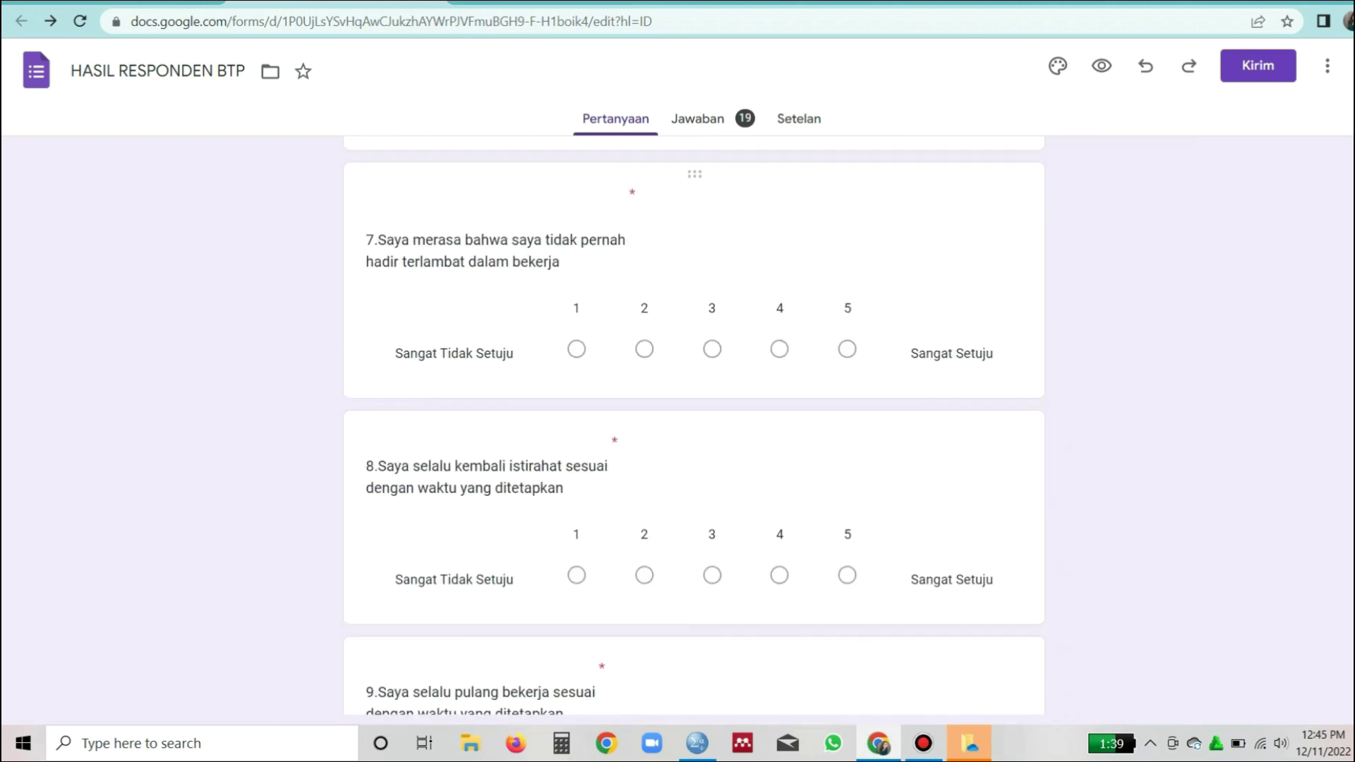
{"action": "scroll", "coordinate": [694, 424], "scroll_direction": "down", "scroll_amount": 7}
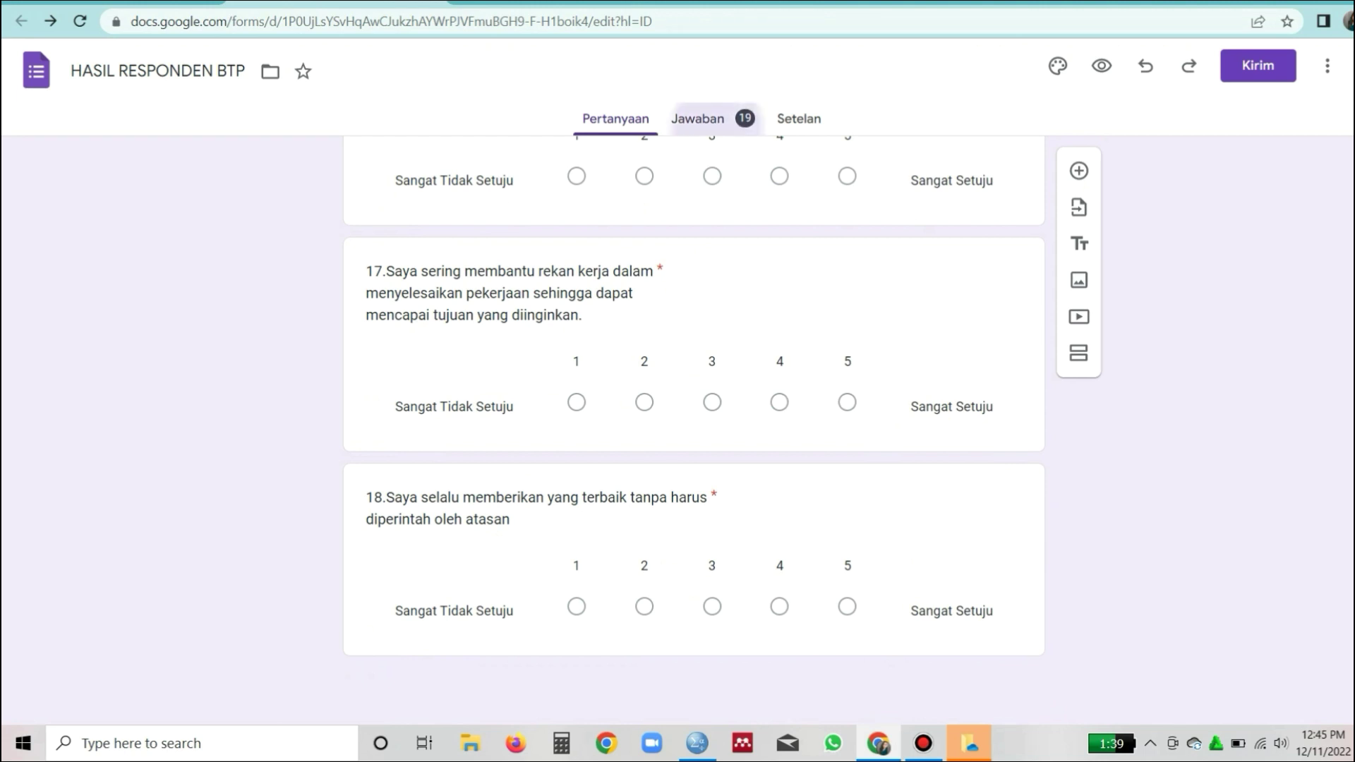
{"action": "left_click", "coordinate": [698, 119]}
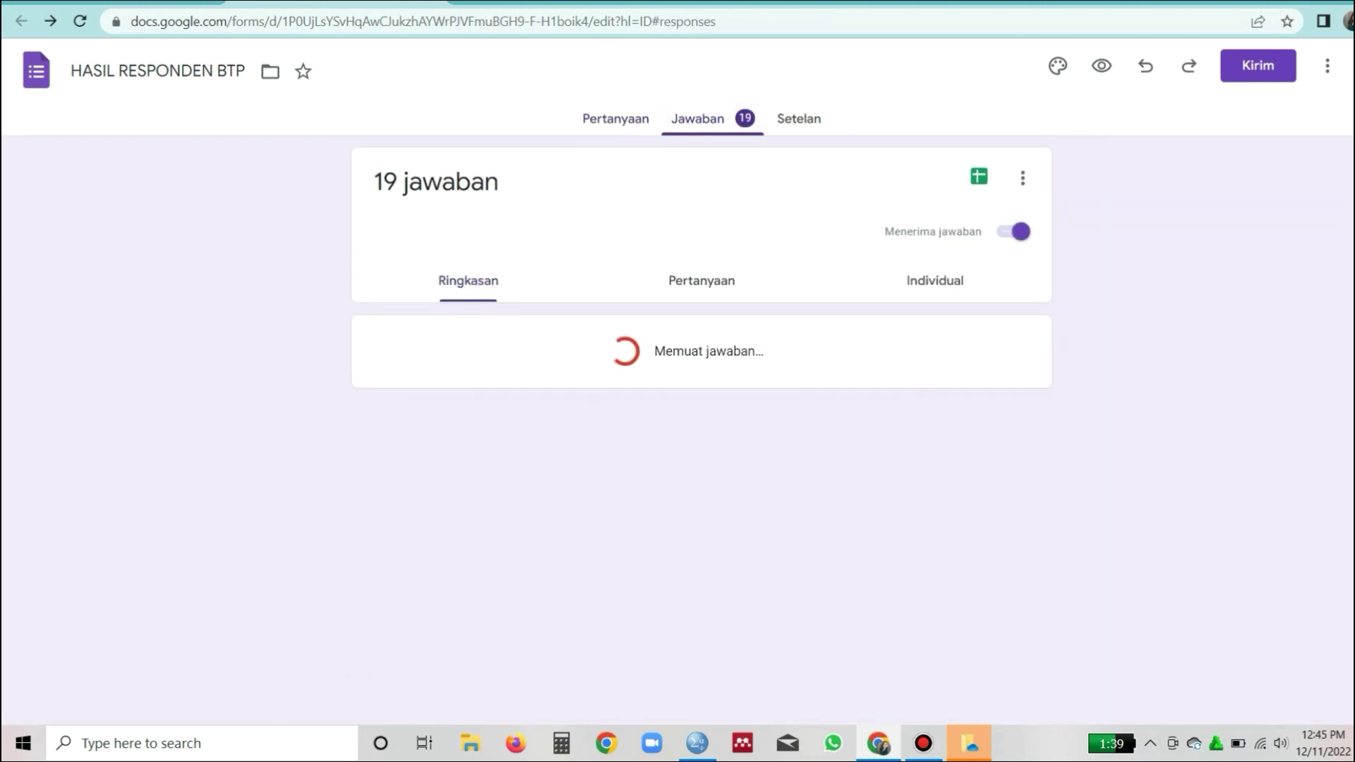
{"action": "scroll", "coordinate": [694, 424], "scroll_direction": "down", "scroll_amount": 10}
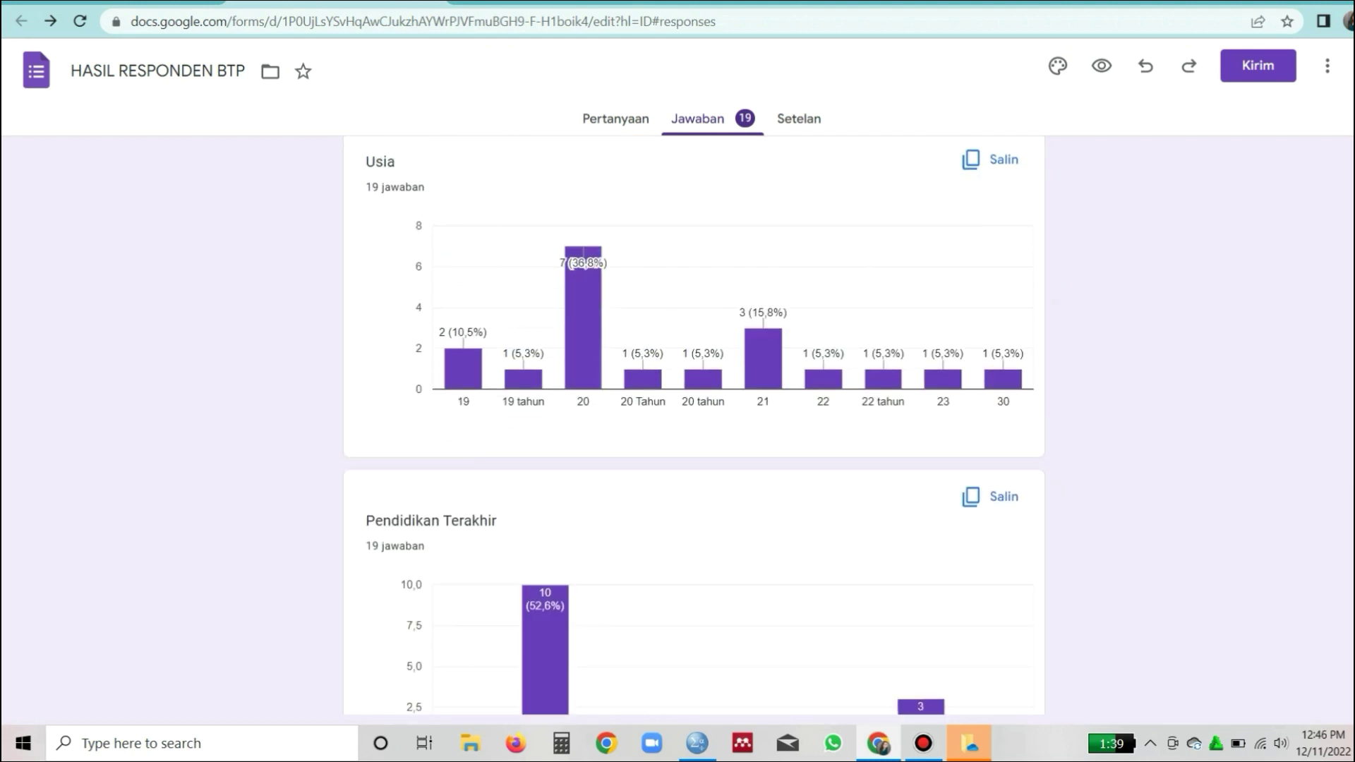
{"action": "scroll", "coordinate": [694, 424], "scroll_direction": "down", "scroll_amount": 15}
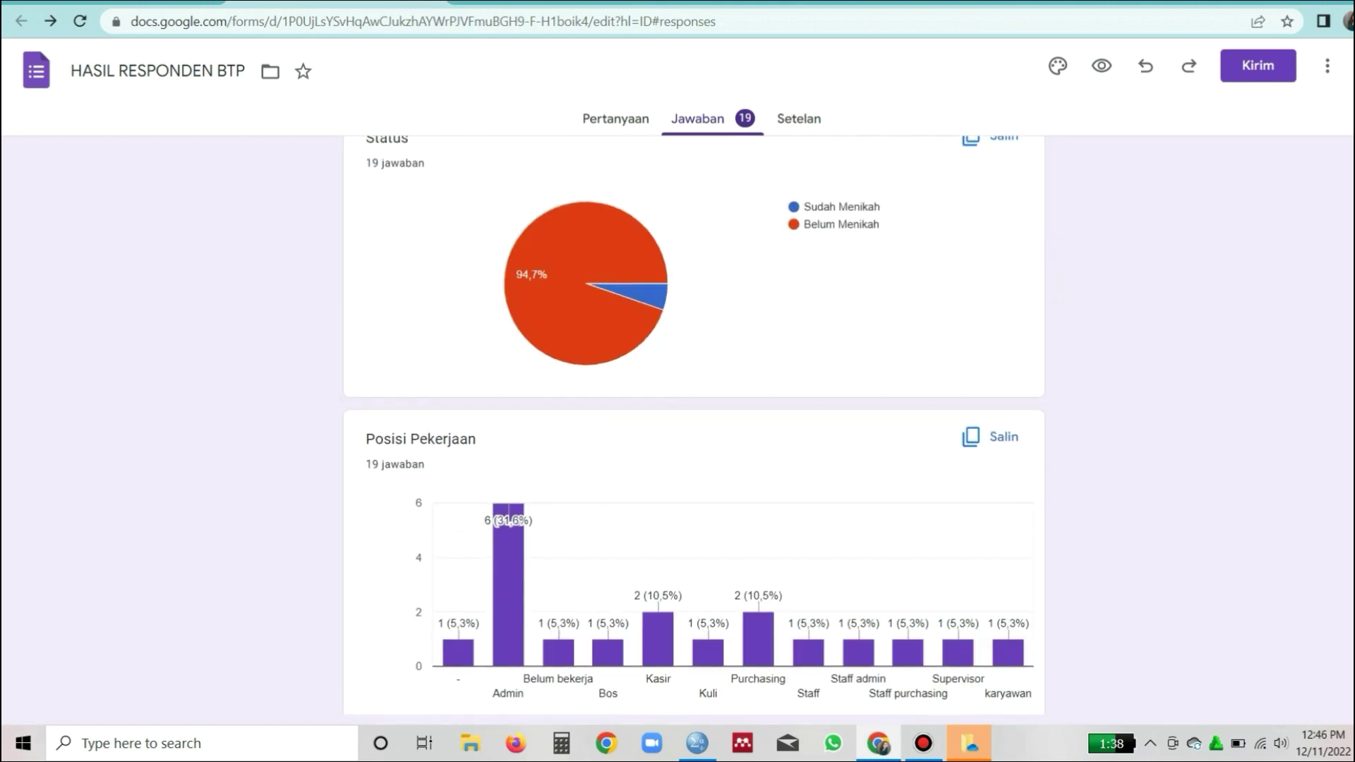
{"action": "scroll", "coordinate": [694, 423], "scroll_direction": "down", "scroll_amount": 20}
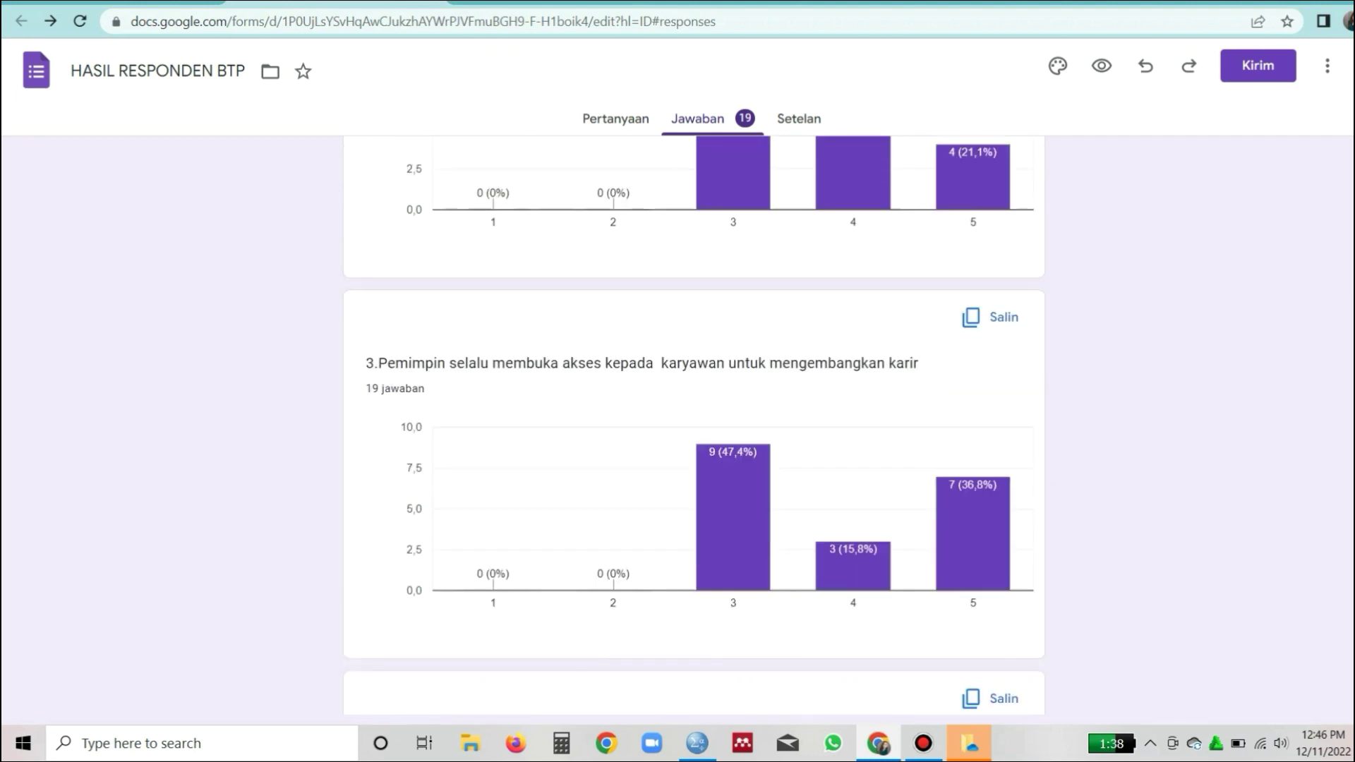
{"action": "scroll", "coordinate": [693, 424], "scroll_direction": "down", "scroll_amount": 20}
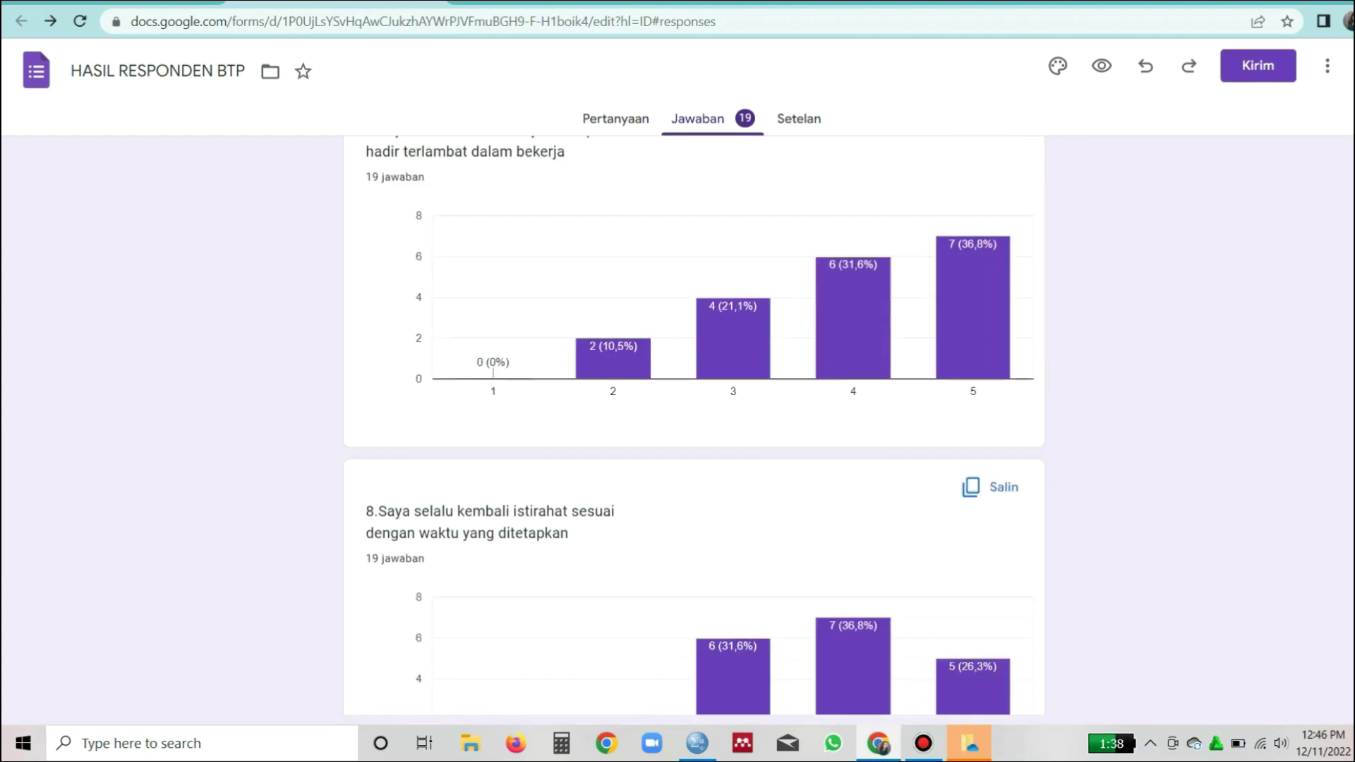
{"action": "scroll", "coordinate": [693, 424], "scroll_direction": "down", "scroll_amount": 4}
{"action": "scroll", "coordinate": [694, 424], "scroll_direction": "down", "scroll_amount": 20}
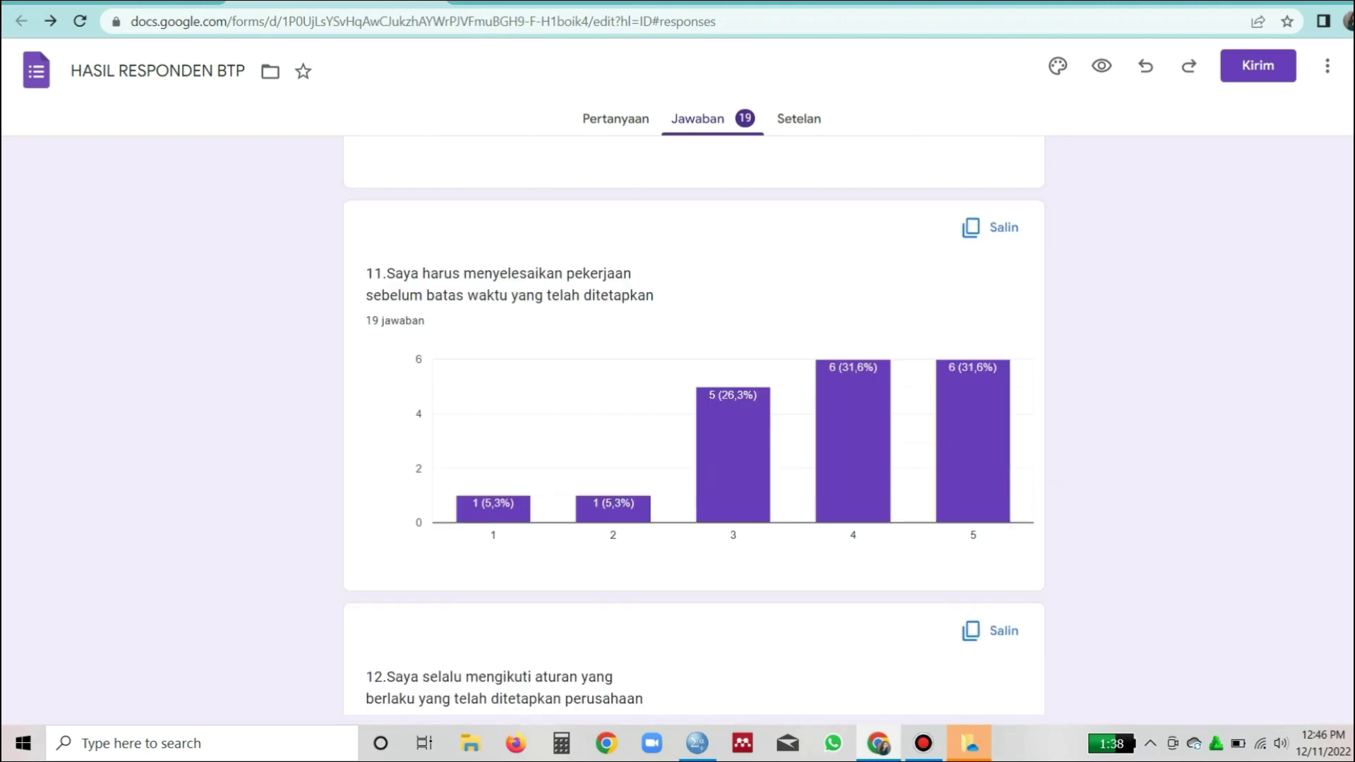
{"action": "scroll", "coordinate": [694, 424], "scroll_direction": "down", "scroll_amount": 17}
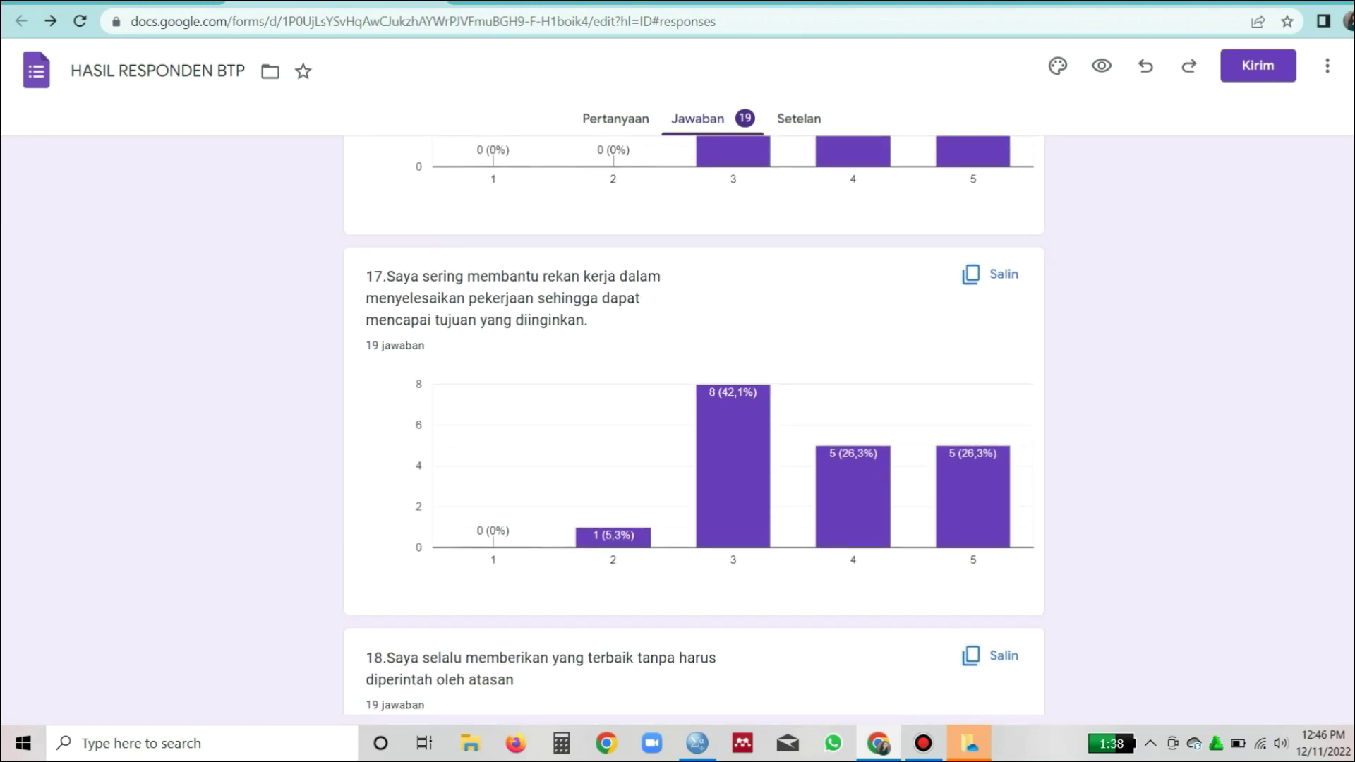
{"action": "scroll", "coordinate": [694, 423], "scroll_direction": "up", "scroll_amount": 20}
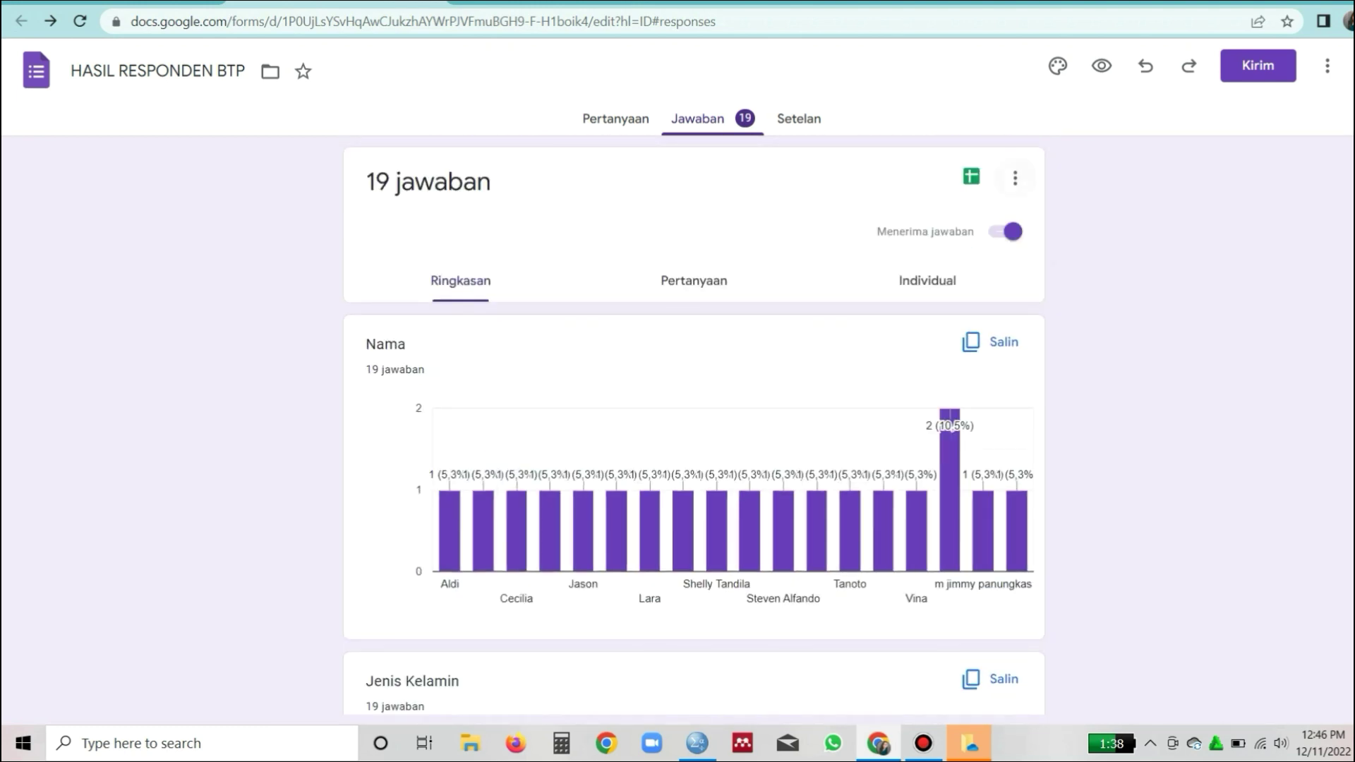
Download the form responses as a zipped CSV and open HASIL RESPONDEN BTP.csv from the archive
{"action": "left_click", "coordinate": [1015, 177]}
{"action": "left_click", "coordinate": [843, 316]}
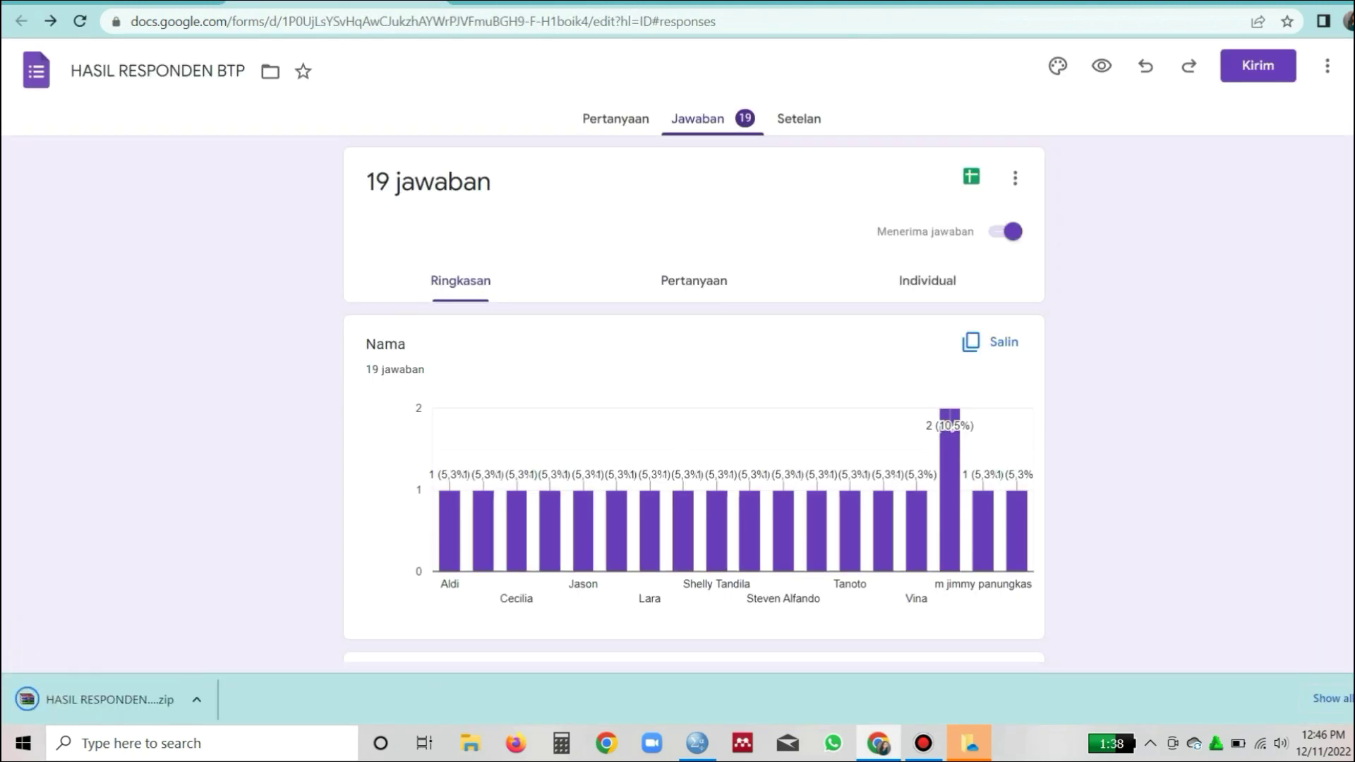
{"action": "left_click", "coordinate": [109, 700]}
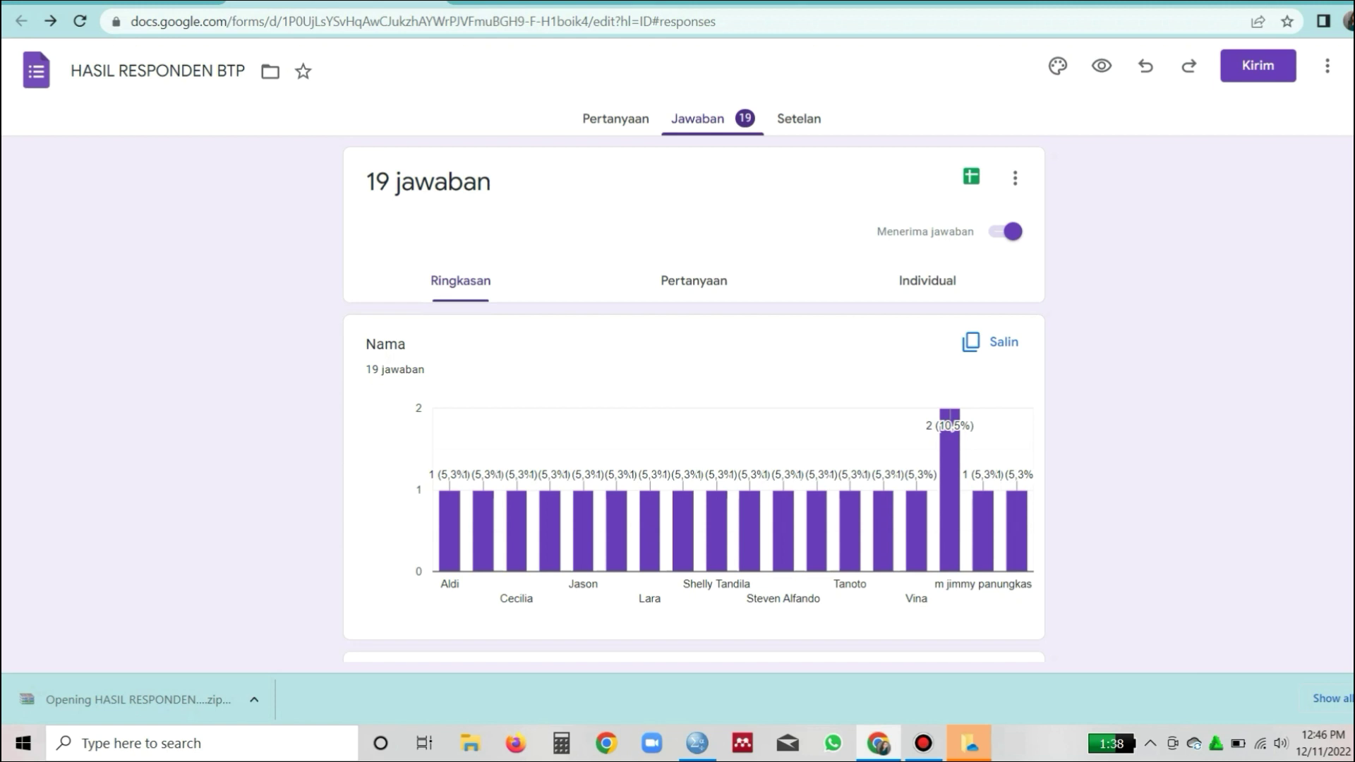
{"action": "left_click", "coordinate": [118, 173]}
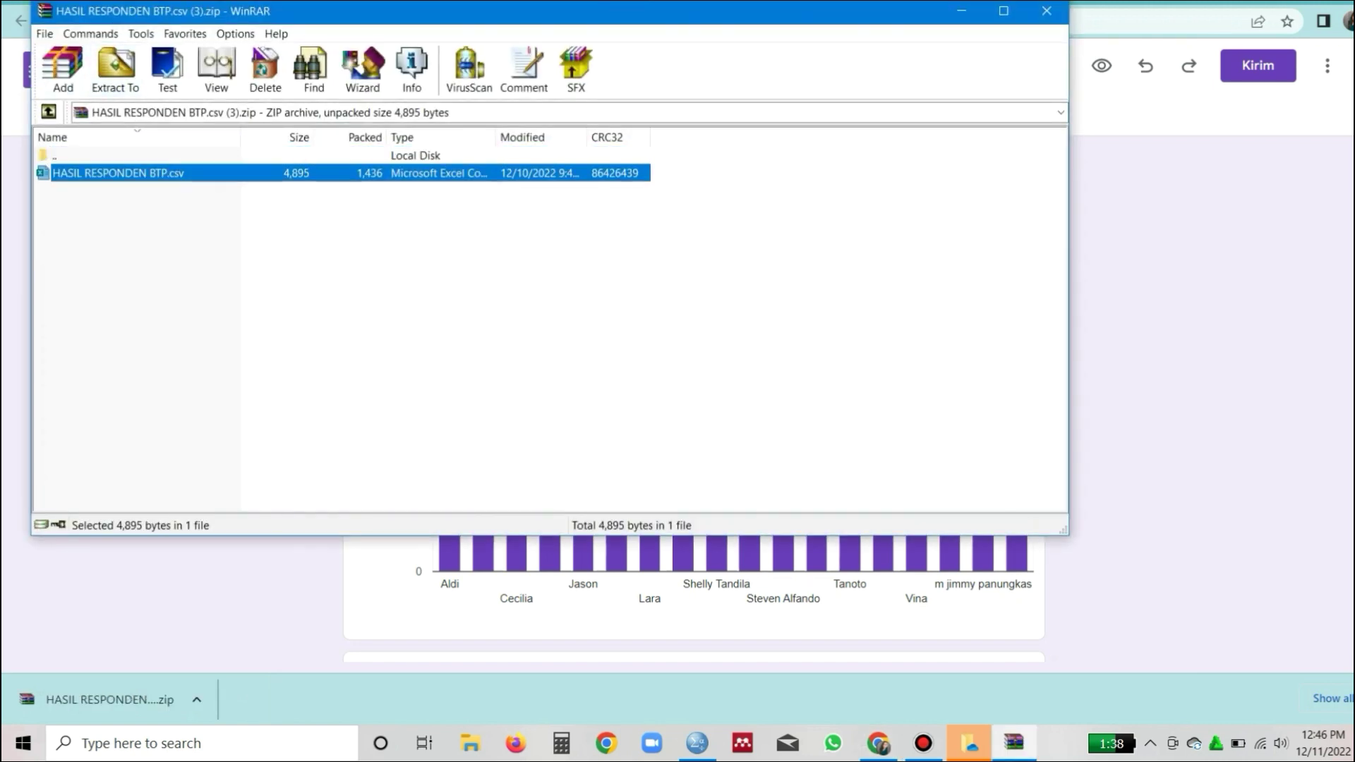
{"action": "double_click", "coordinate": [118, 173]}
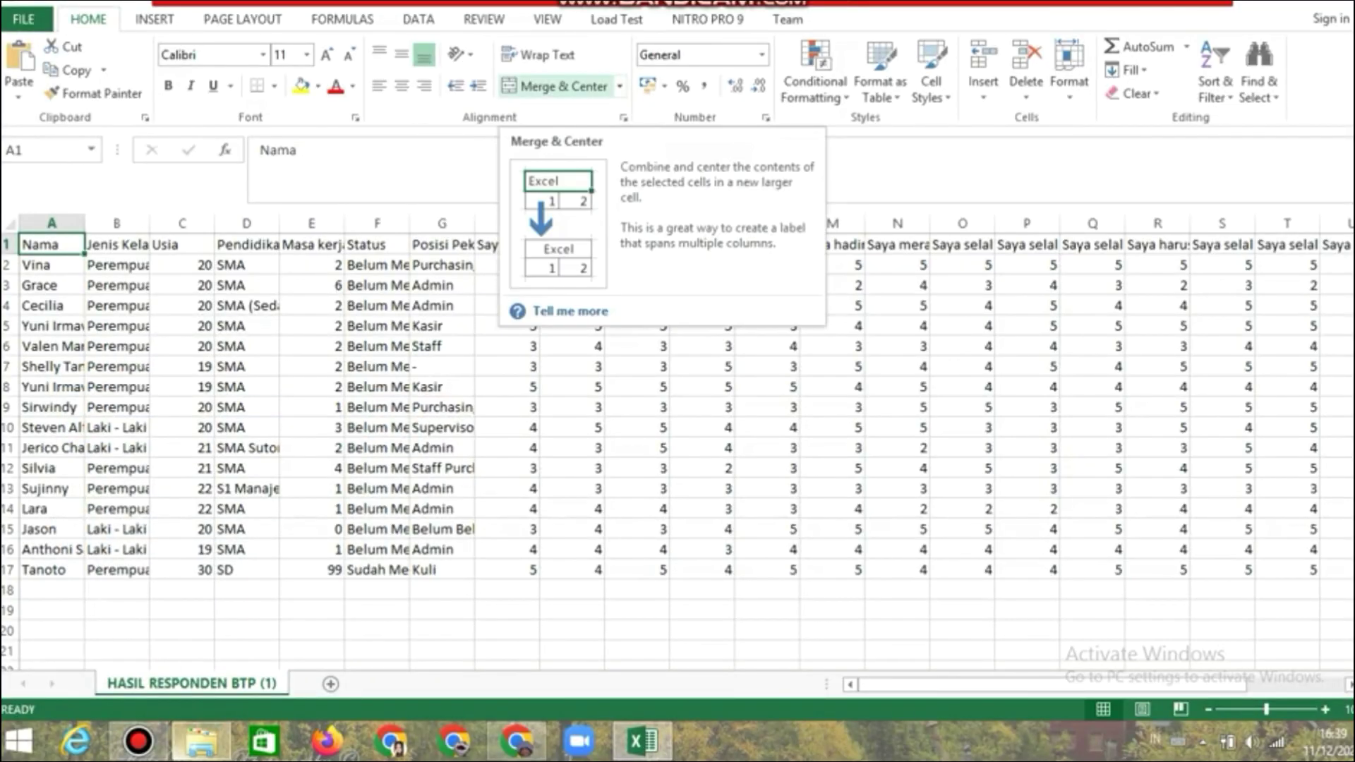
Delete the education, length of service, status and job position columns (D to G) from the response sheet
{"action": "mouse_move", "coordinate": [1052, 684]}
{"action": "left_mouse_down"}
{"action": "mouse_move", "coordinate": [1148, 684]}
{"action": "mouse_move", "coordinate": [1051, 683]}
{"action": "left_mouse_up"}
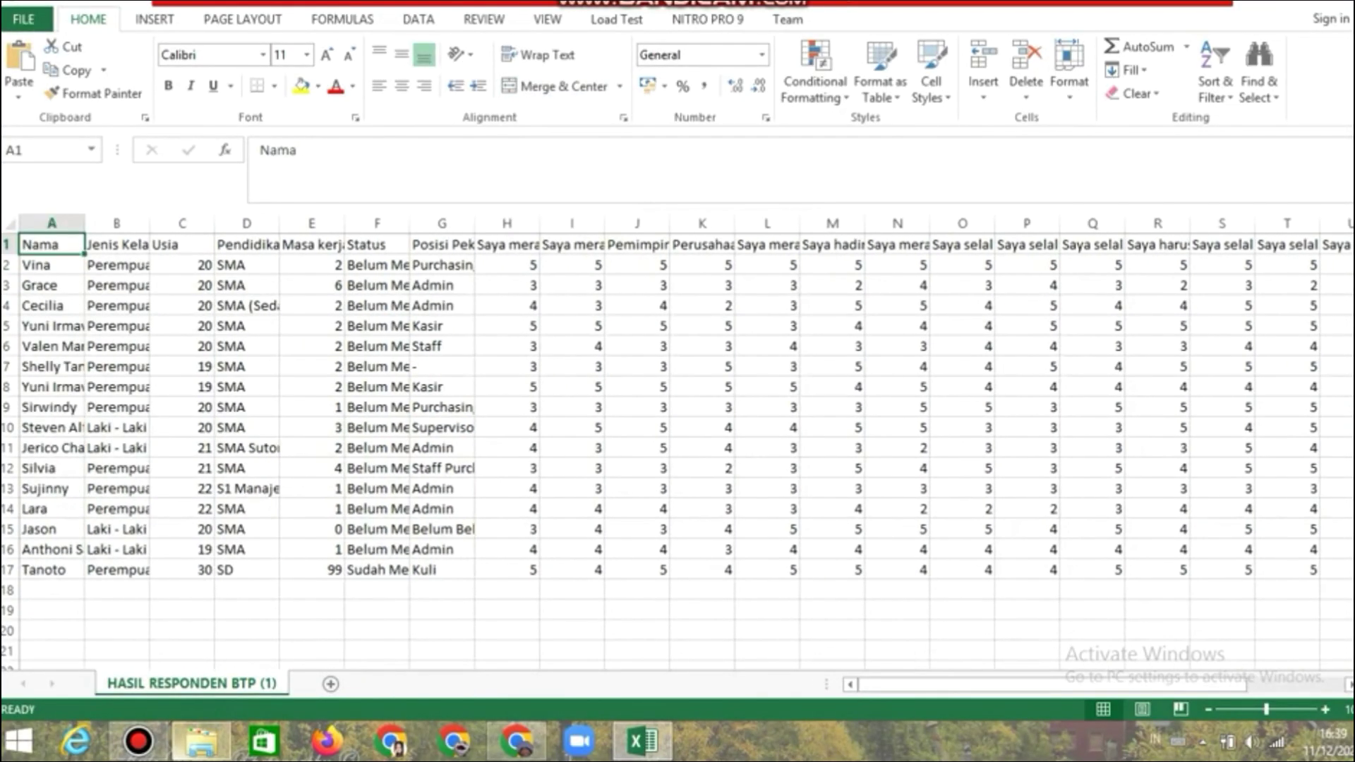
{"action": "left_click_drag", "start_coordinate": [441, 223], "coordinate": [243, 223]}
{"action": "left_click", "coordinate": [1026, 55]}
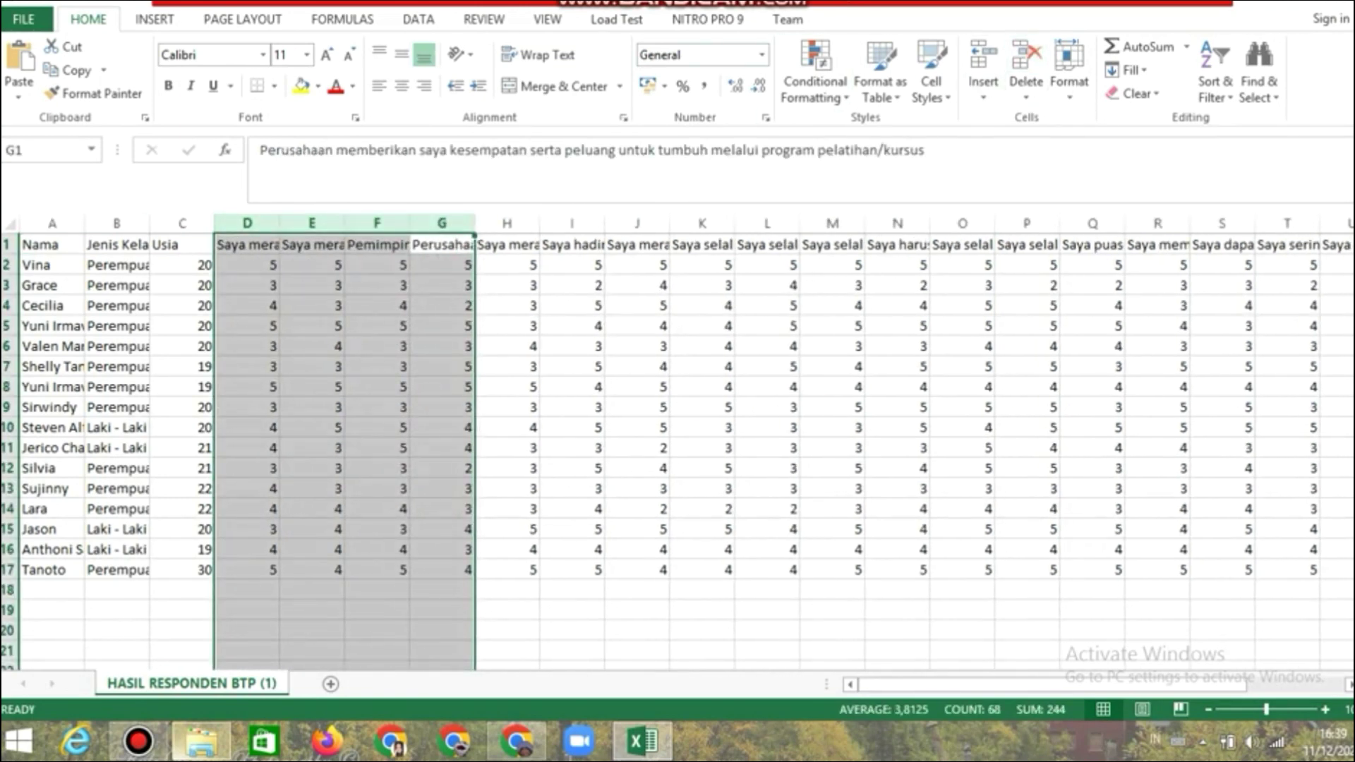
Widen the Nama and Jenis Kelamin columns to fit their contents
{"action": "left_click_drag", "start_coordinate": [85, 223], "coordinate": [136, 223]}
{"action": "left_click", "coordinate": [143, 223]}
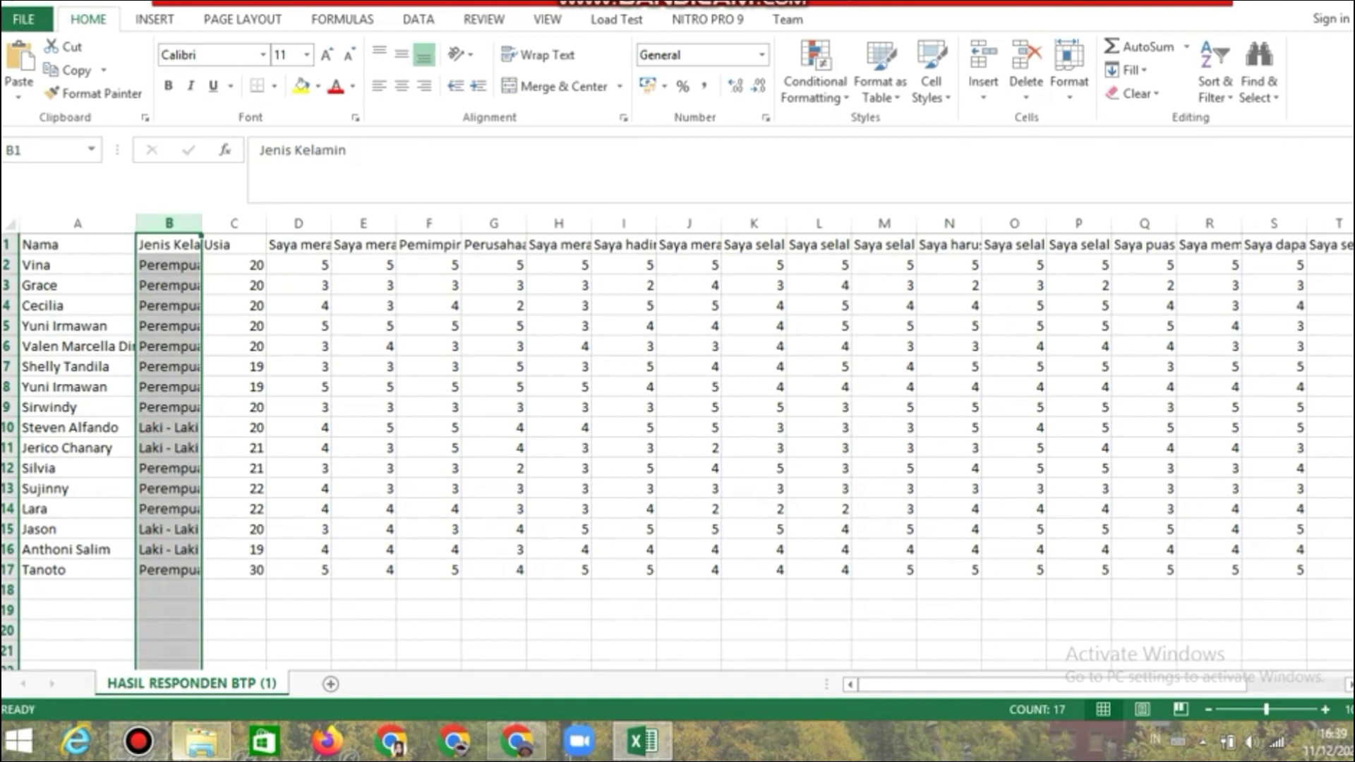
{"action": "double_click", "coordinate": [136, 223]}
{"action": "double_click", "coordinate": [235, 224]}
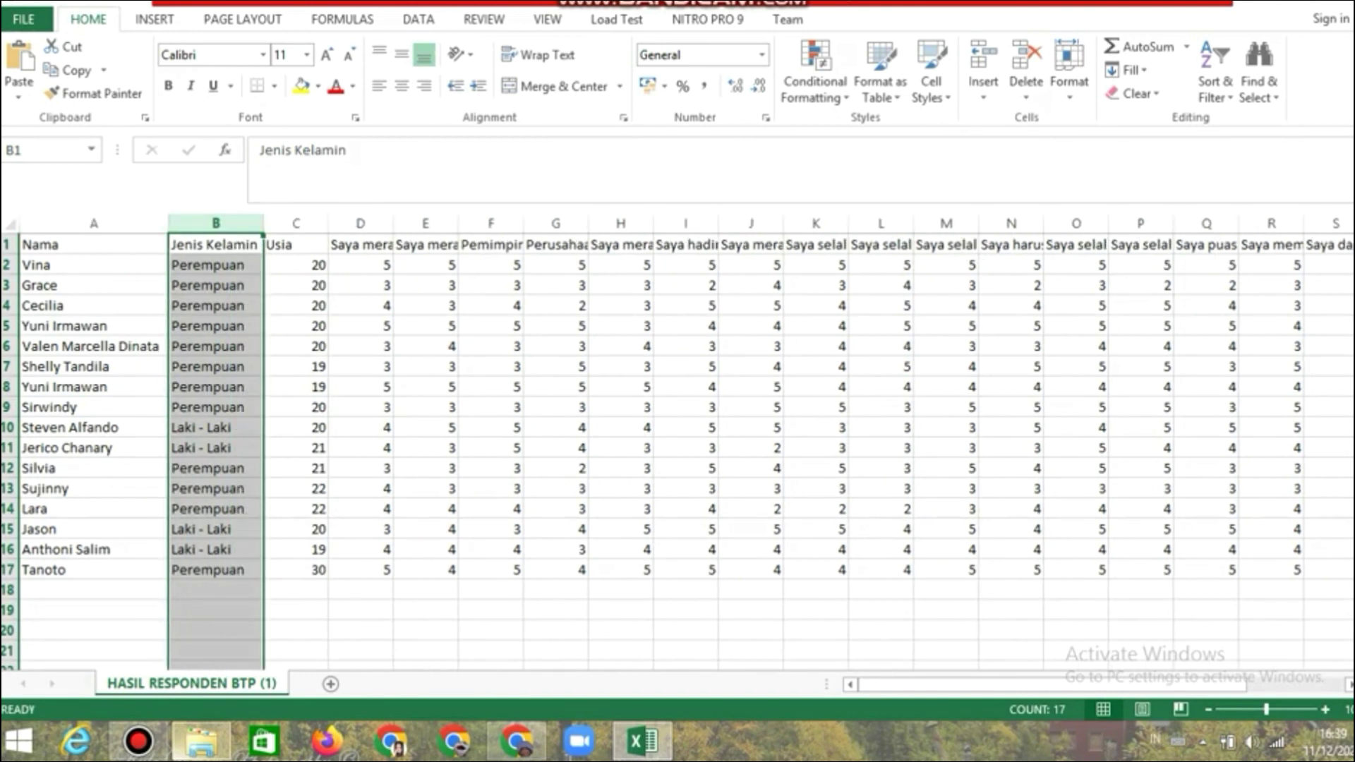
{"action": "left_click", "coordinate": [296, 590]}
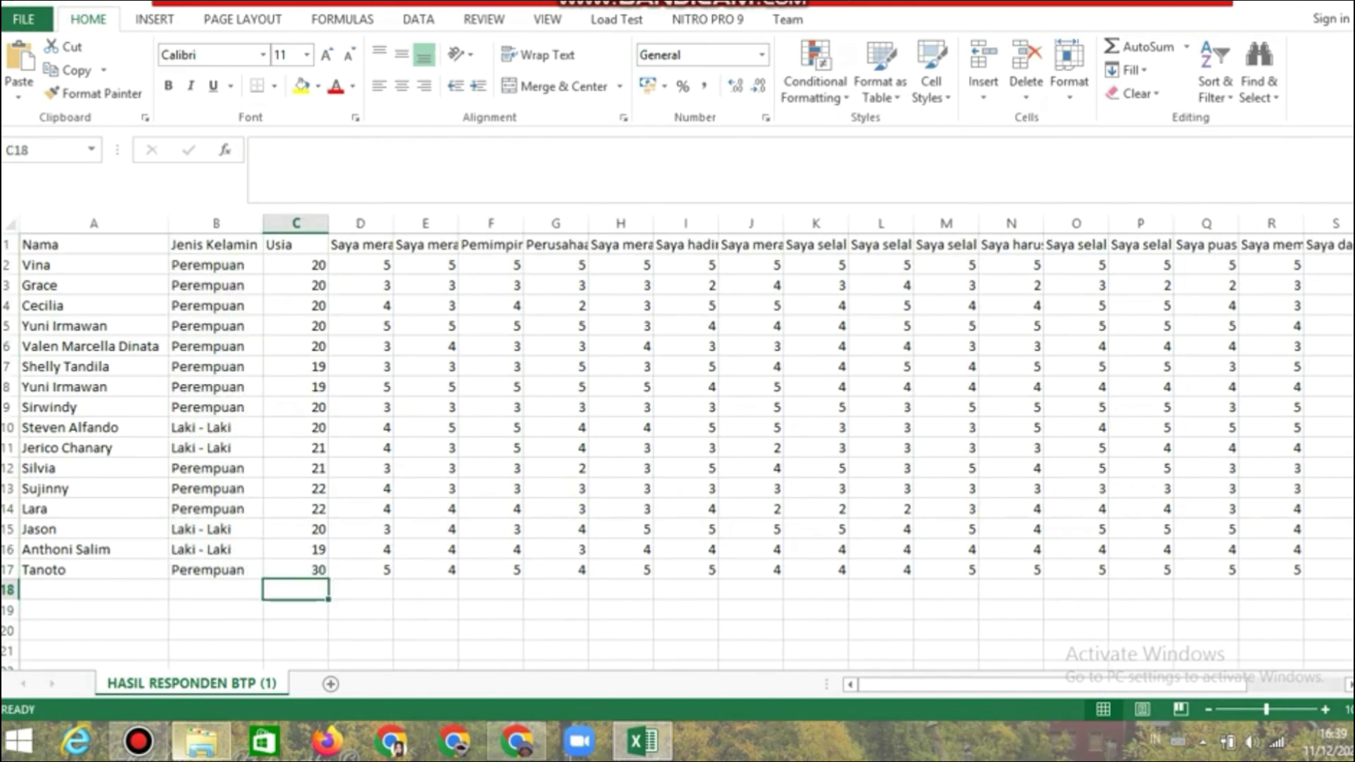
Fill columns D to H yellow and label them X1 in merged cells D19:H19, in larger bold text
{"action": "left_click", "coordinate": [360, 223]}
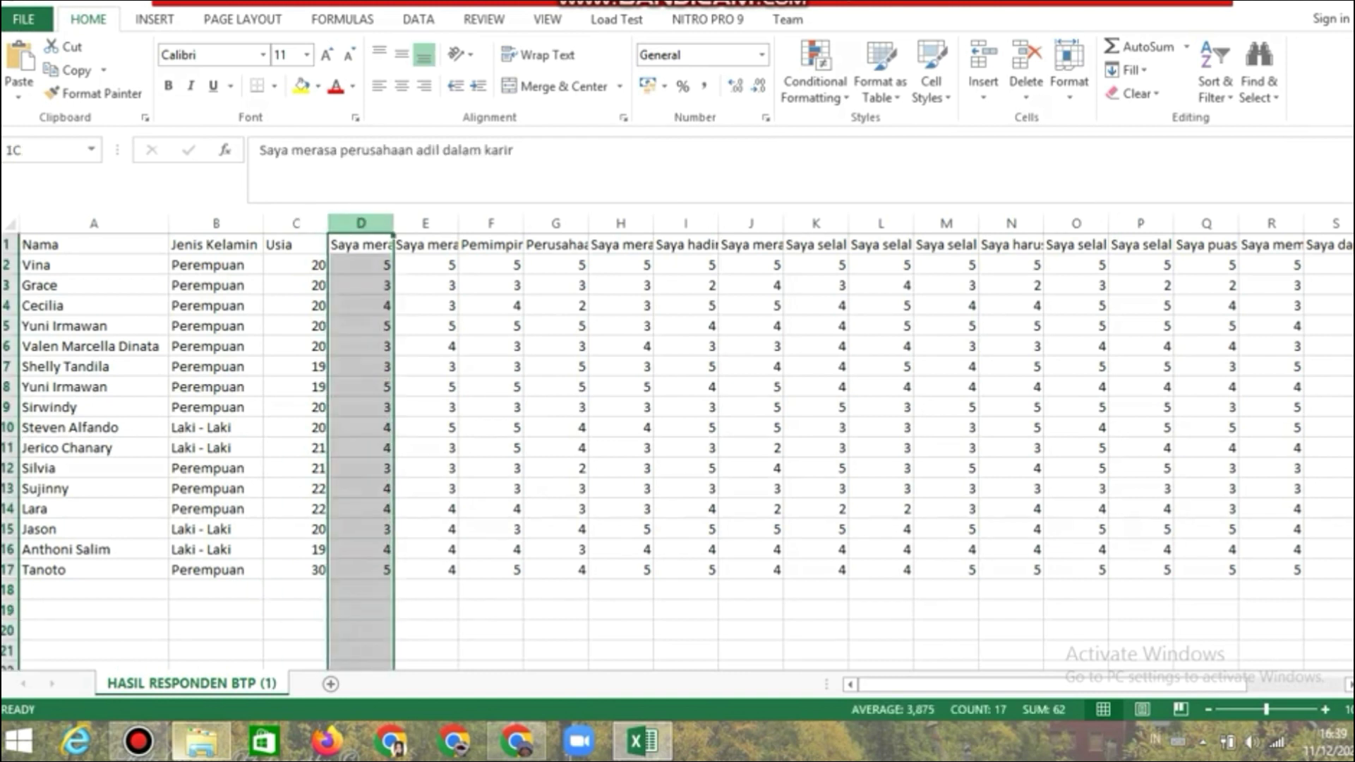
{"action": "left_click_drag", "start_coordinate": [361, 223], "coordinate": [645, 223]}
{"action": "left_click_drag", "start_coordinate": [500, 611], "coordinate": [473, 611]}
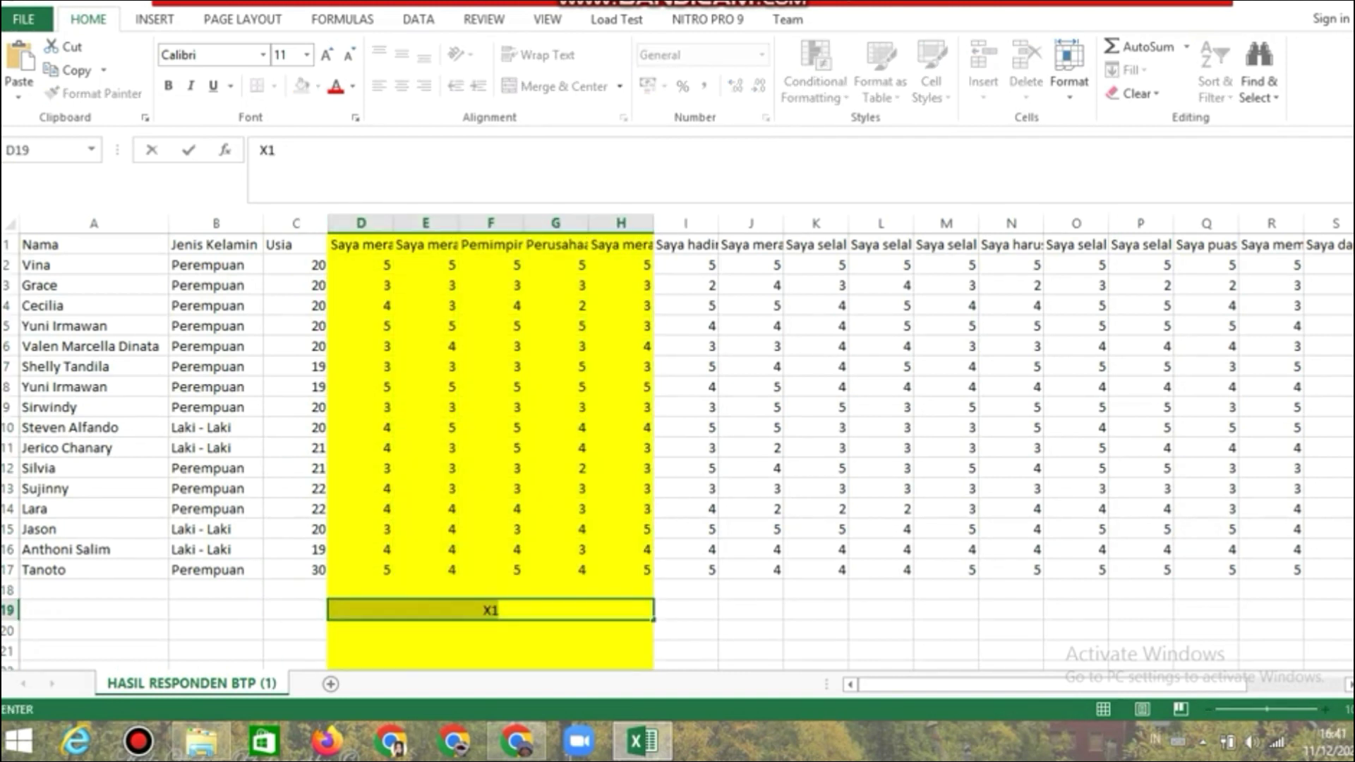
{"action": "left_click", "coordinate": [168, 86]}
{"action": "left_click", "coordinate": [326, 55]}
{"action": "key", "text": "Tab"}
Fill question columns I to P with blue
{"action": "left_click_drag", "start_coordinate": [686, 223], "coordinate": [1141, 223]}
{"action": "left_click", "coordinate": [318, 86]}
{"action": "left_click", "coordinate": [379, 176]}
Merge and center cells I19:P19 and label the blue group X2 in larger bold text
{"action": "left_click_drag", "start_coordinate": [685, 616], "coordinate": [1141, 616]}
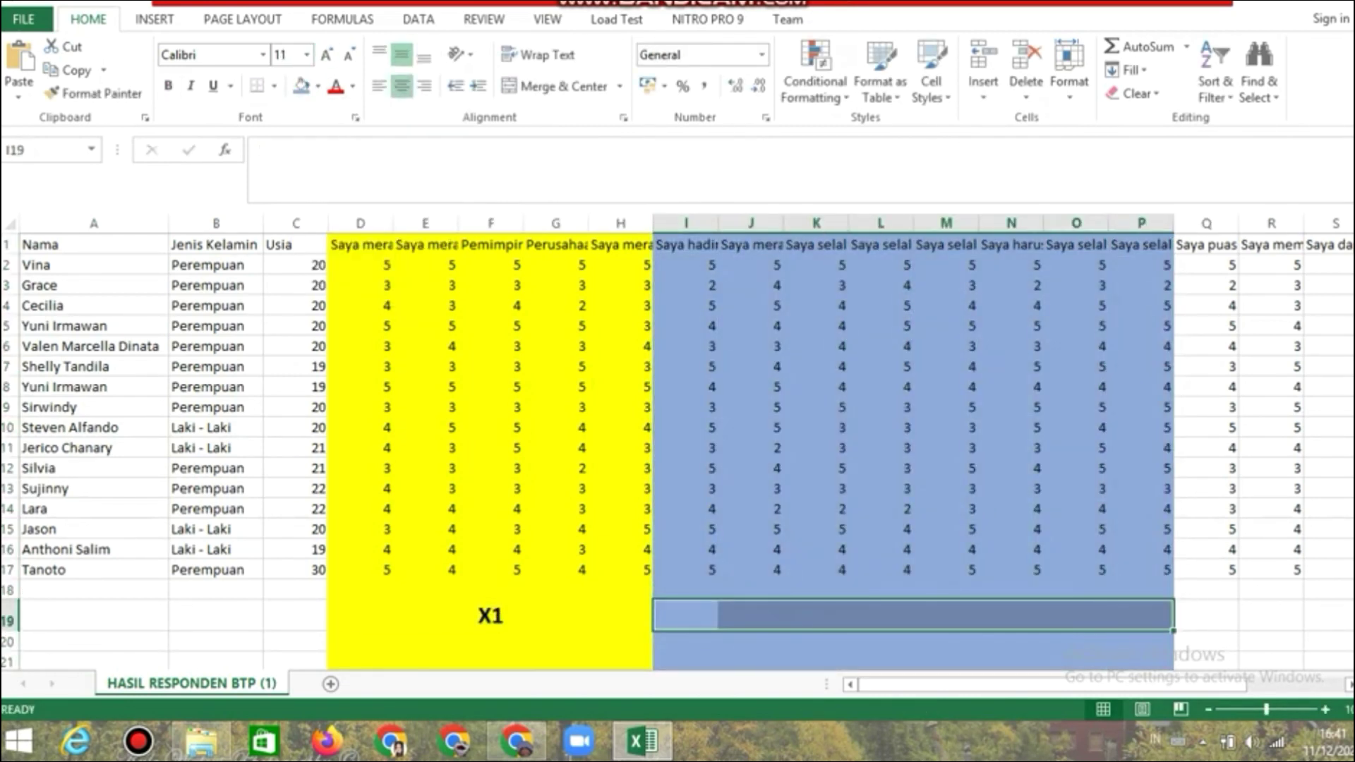
{"action": "left_click", "coordinate": [554, 86]}
{"action": "type", "text": "X2"}
{"action": "left_click_drag", "start_coordinate": [925, 616], "coordinate": [900, 615]}
{"action": "left_click", "coordinate": [168, 86]}
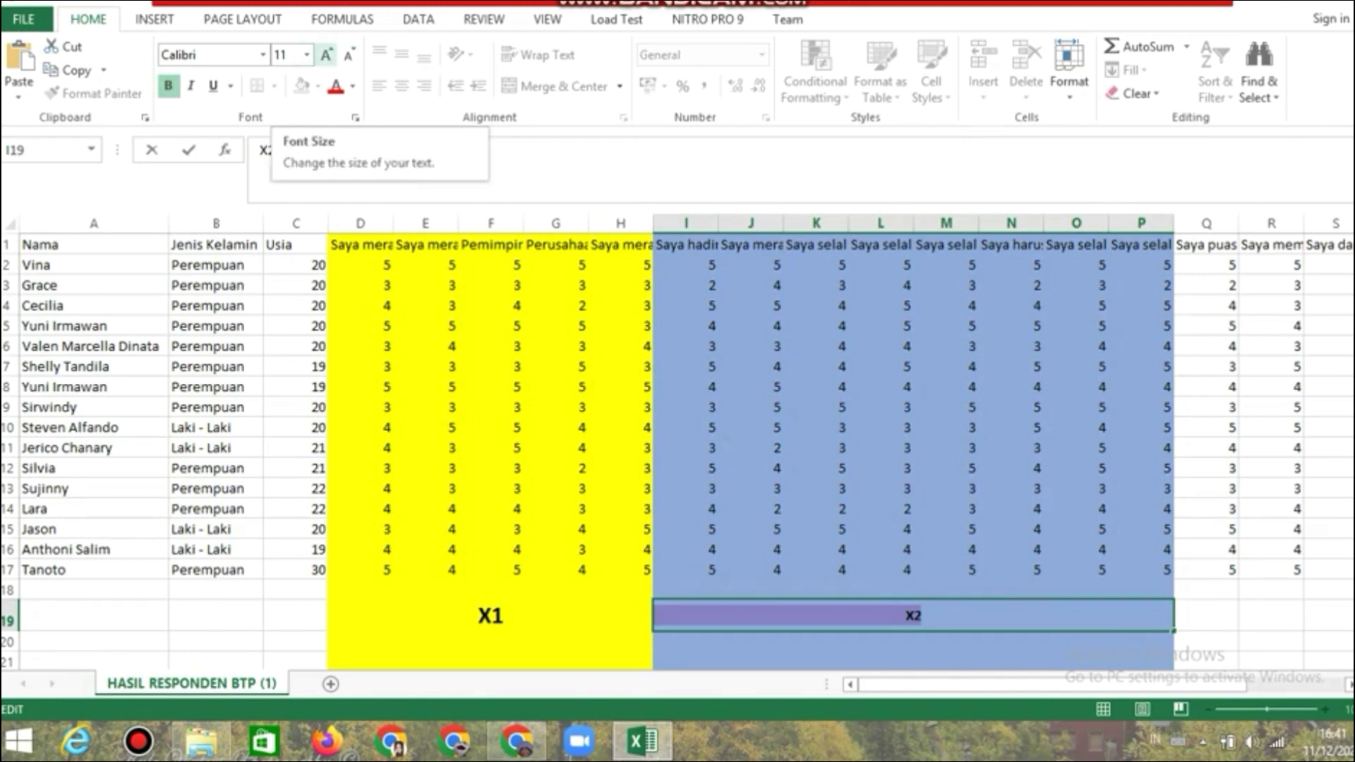
{"action": "left_click", "coordinate": [326, 55]}
{"action": "left_click", "coordinate": [326, 55]}
{"action": "left_click", "coordinate": [326, 55]}
{"action": "left_click", "coordinate": [326, 55]}
{"action": "left_click", "coordinate": [326, 55]}
{"action": "left_click", "coordinate": [1204, 593]}
Fill question columns Q to U with green
{"action": "mouse_move", "coordinate": [1207, 223]}
{"action": "left_mouse_down"}
{"action": "mouse_move", "coordinate": [1337, 224]}
{"action": "mouse_move", "coordinate": [1161, 223]}
{"action": "mouse_move", "coordinate": [1221, 223]}
{"action": "left_mouse_up"}
{"action": "left_click", "coordinate": [317, 85]}
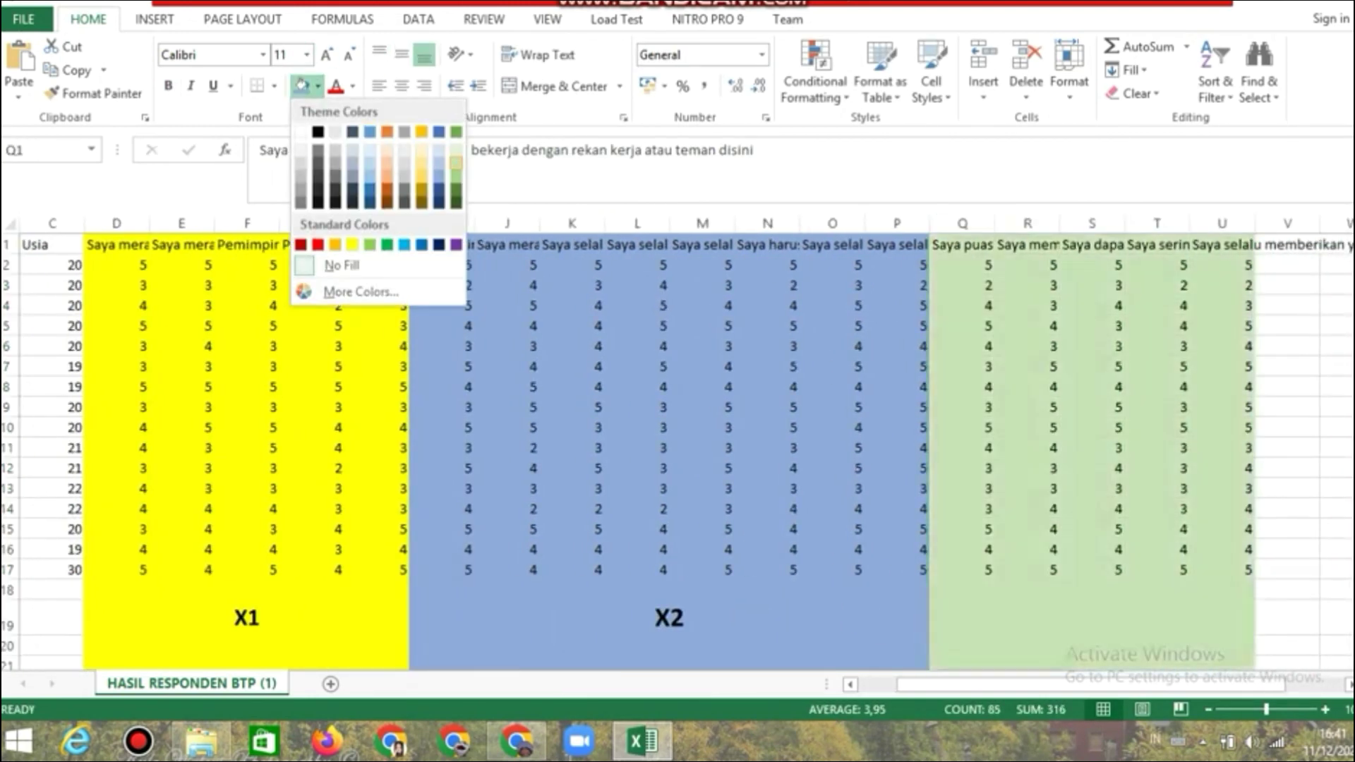
{"action": "left_click", "coordinate": [451, 169]}
Merge and center cells Q19:U19 and label the green group Y1 in larger bold text
{"action": "left_click_drag", "start_coordinate": [960, 618], "coordinate": [1221, 618]}
{"action": "left_click", "coordinate": [555, 86]}
{"action": "type", "text": "Y1"}
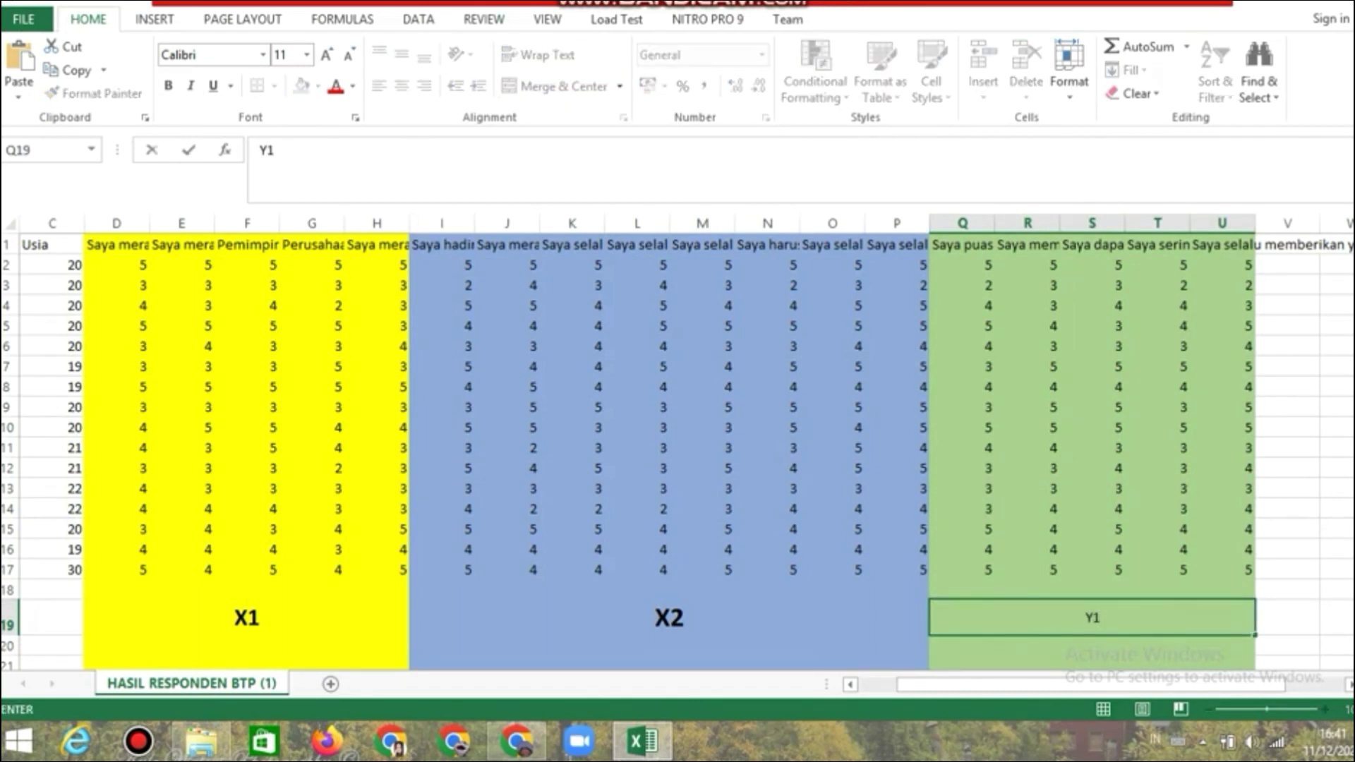
{"action": "left_click", "coordinate": [326, 54]}
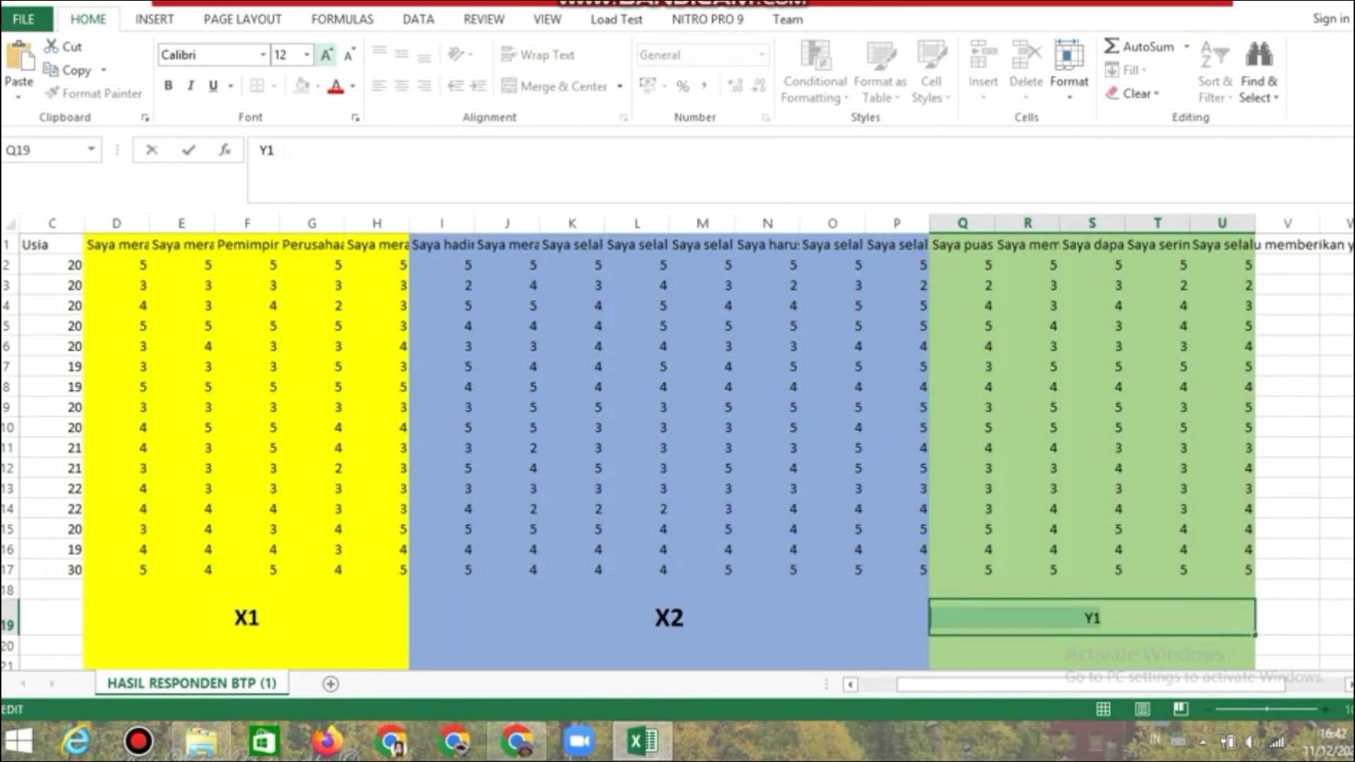
{"action": "left_click", "coordinate": [326, 54]}
{"action": "left_click", "coordinate": [326, 54]}
{"action": "left_click", "coordinate": [326, 54]}
{"action": "left_click", "coordinate": [168, 85]}
{"action": "left_click", "coordinate": [1287, 448]}
{"action": "left_click_drag", "start_coordinate": [1136, 685], "coordinate": [1097, 685]}
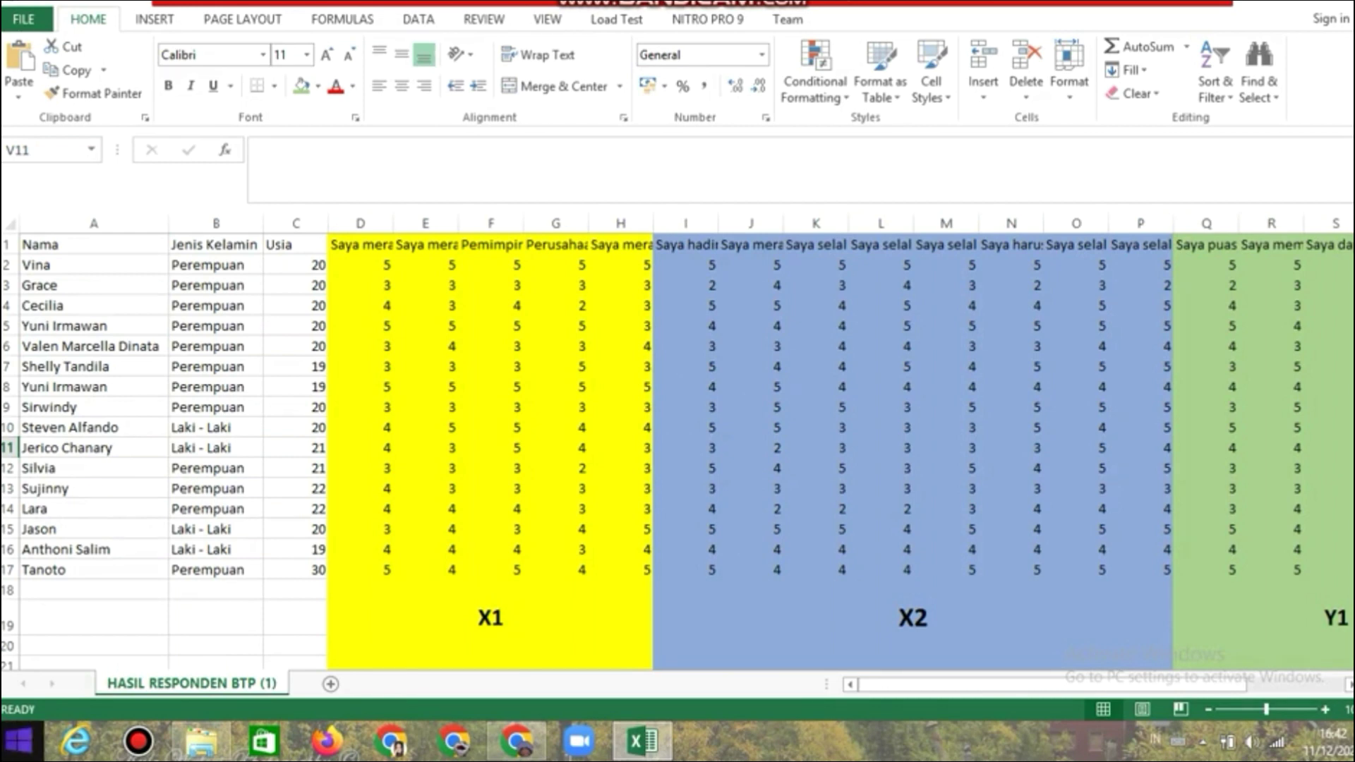
Launch IBM SPSS Statistics 20 and show the empty Data View without opening an existing data file
{"action": "left_click", "coordinate": [19, 741]}
{"action": "left_click", "coordinate": [129, 710]}
{"action": "type", "text": "spss"}
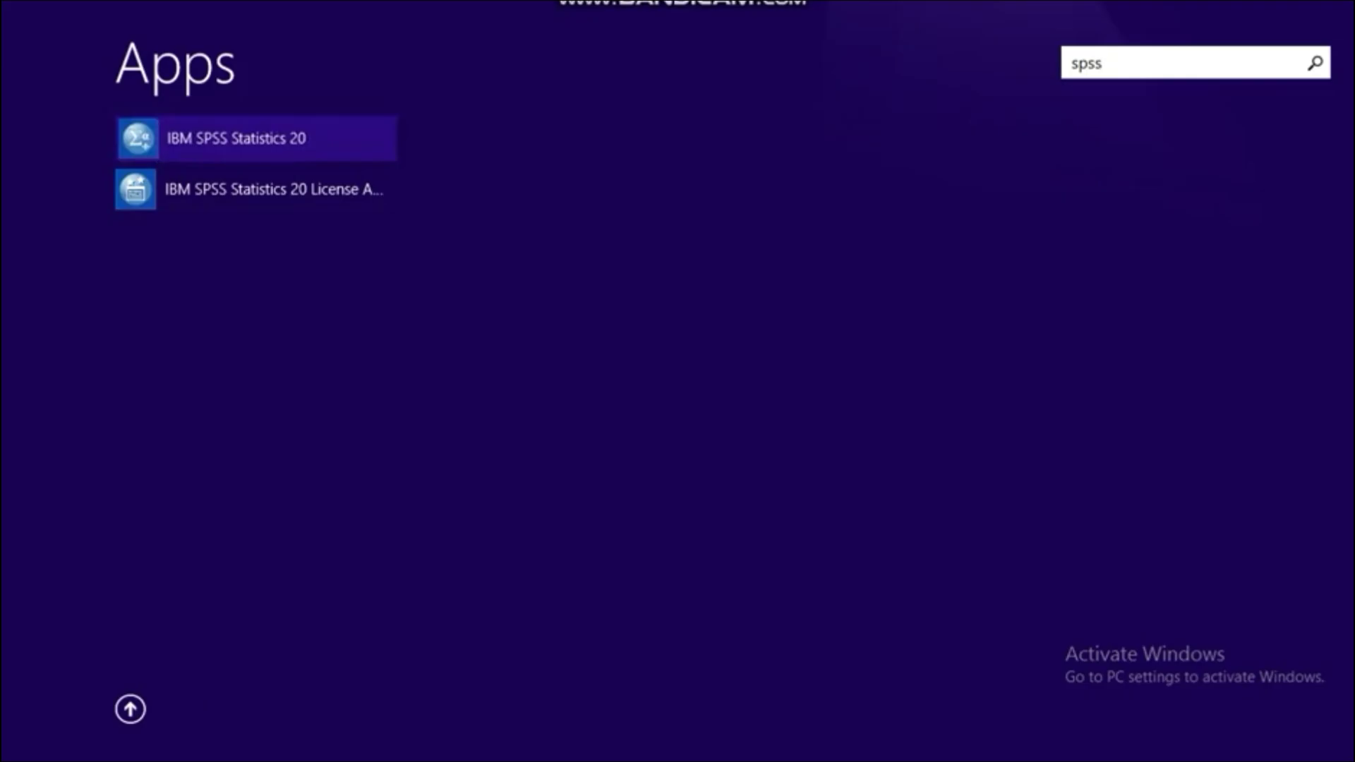
{"action": "key", "text": "Return"}
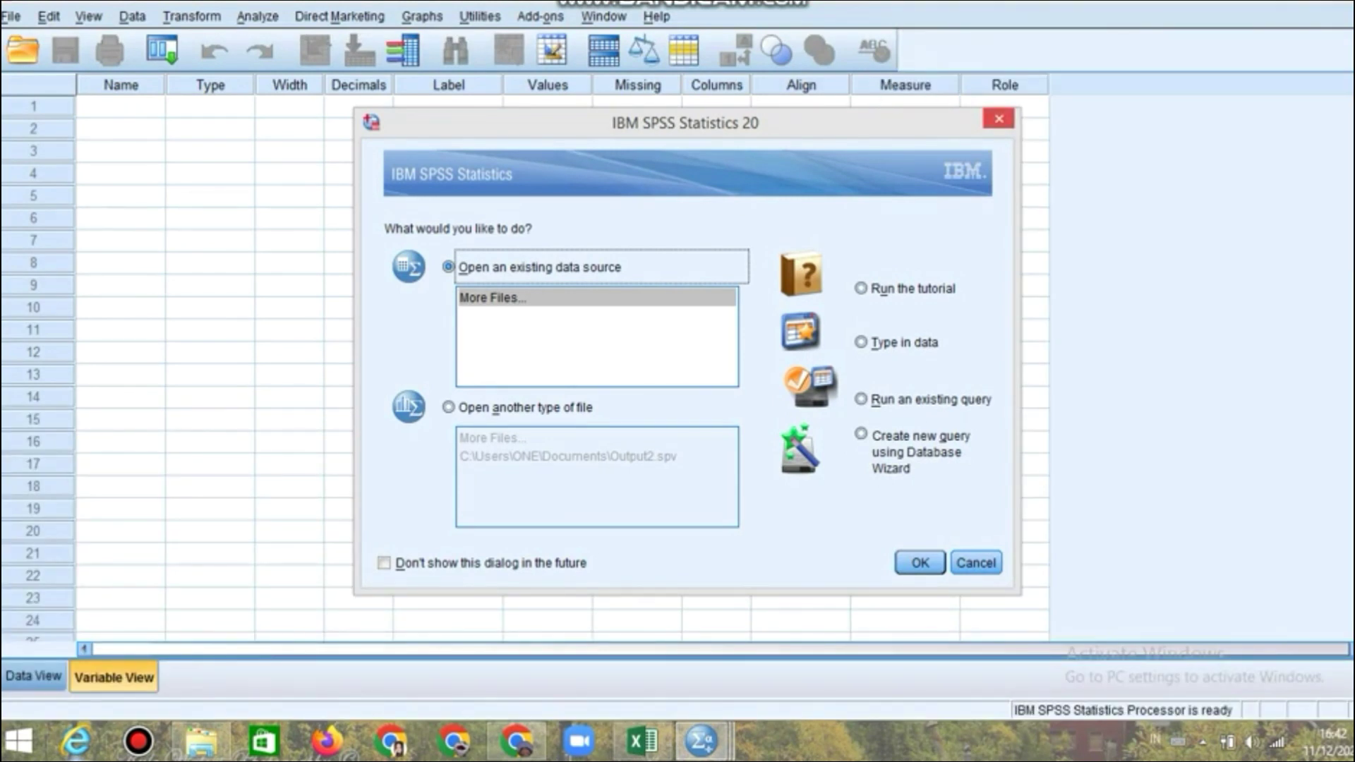
{"action": "left_click", "coordinate": [976, 562]}
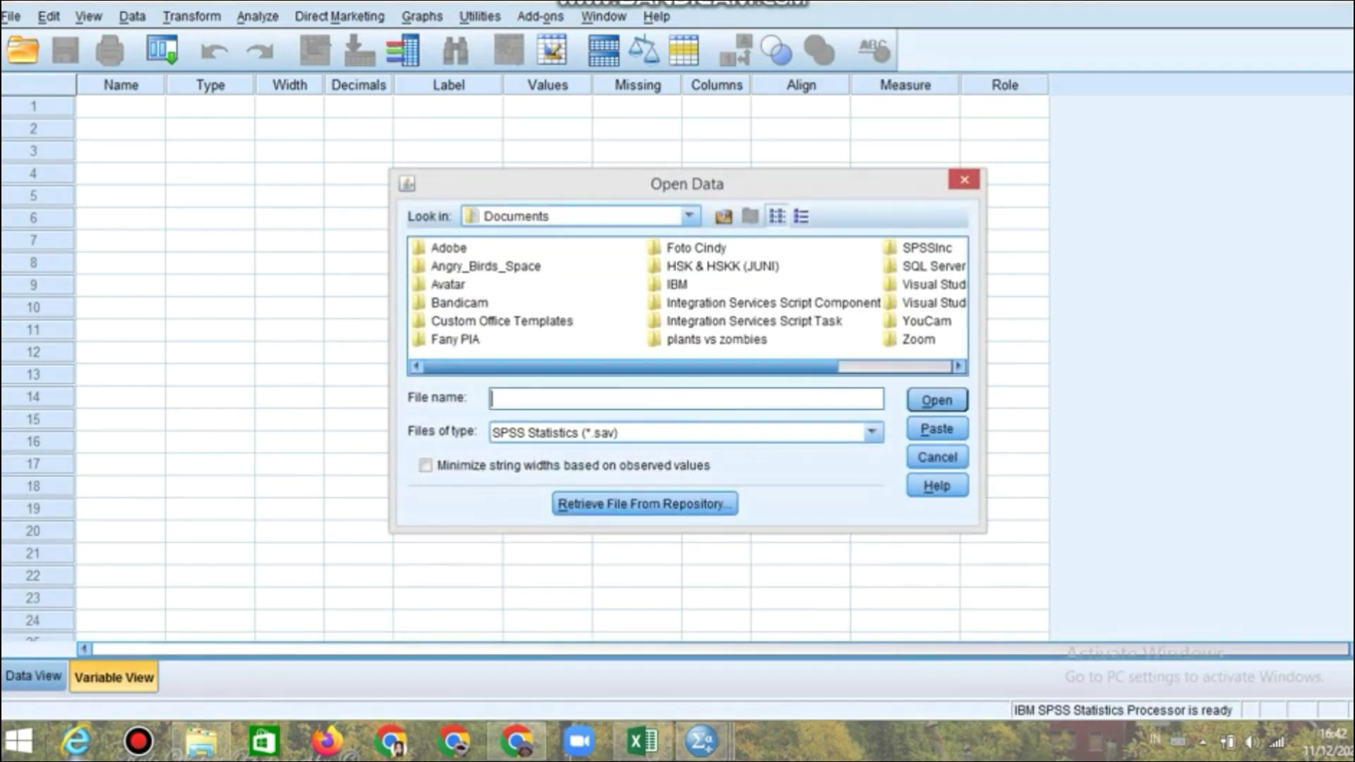
{"action": "left_click", "coordinate": [937, 457]}
{"action": "left_click", "coordinate": [34, 677]}
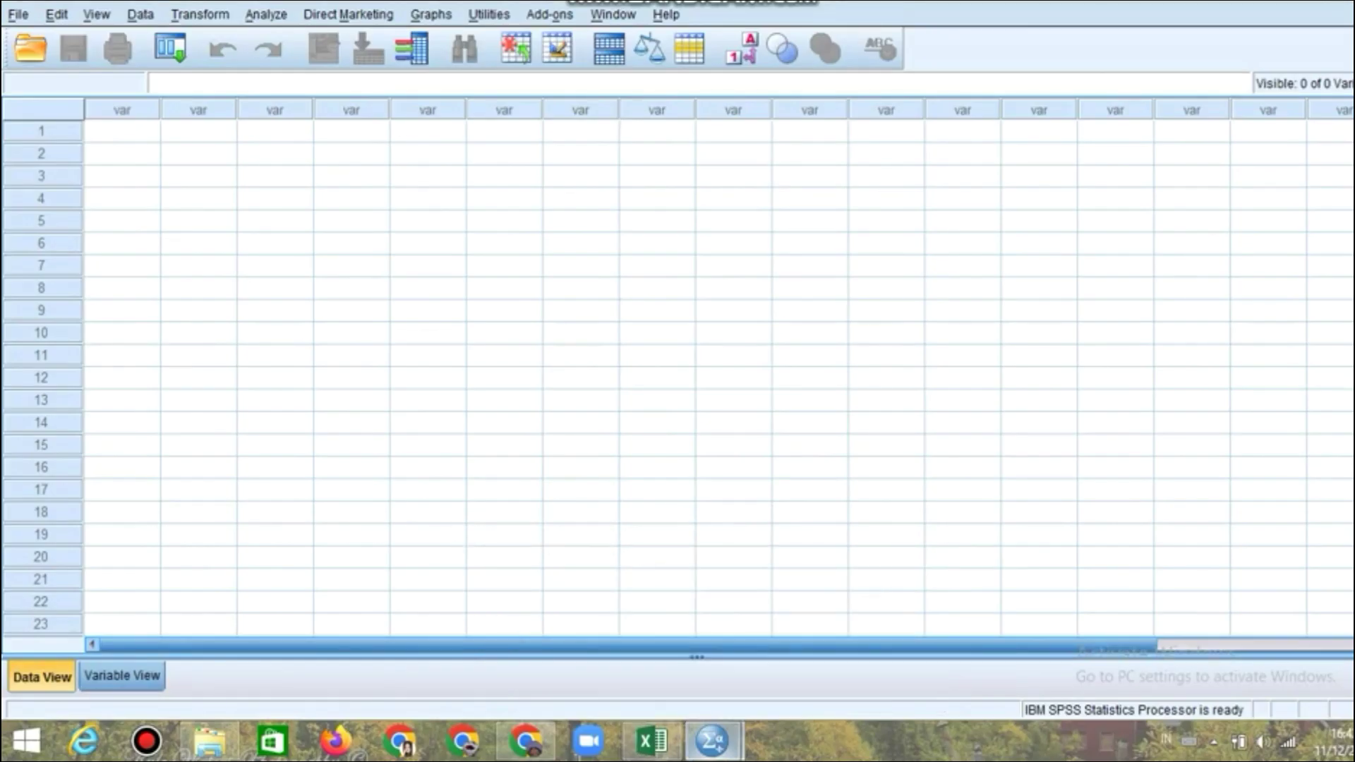
Define the variables Nama, Jenis_Kelamin and Usia in the first three rows of Variable View
{"action": "left_click", "coordinate": [141, 691]}
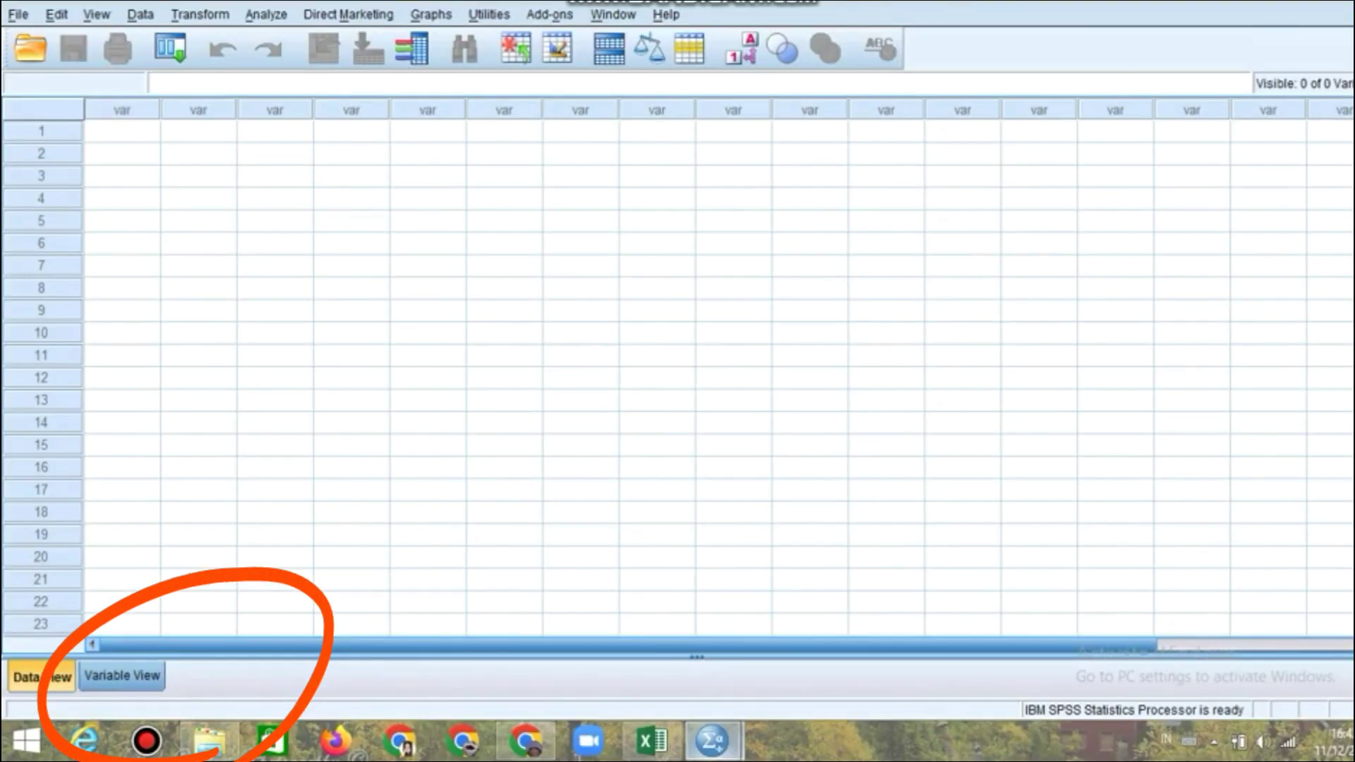
{"action": "left_click", "coordinate": [122, 677]}
{"action": "type", "text": "Nama"}
{"action": "key", "text": "Return"}
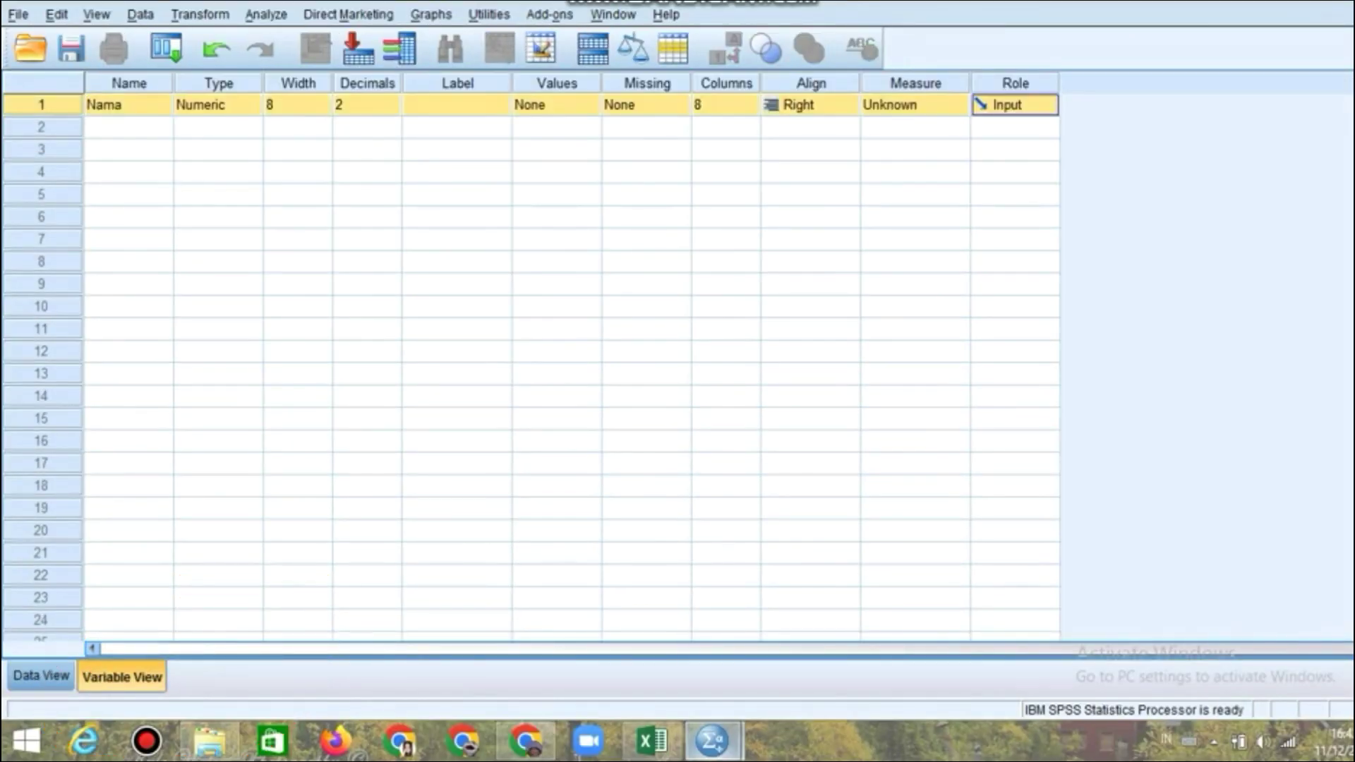
{"action": "type", "text": "Jenis_Kelamin"}
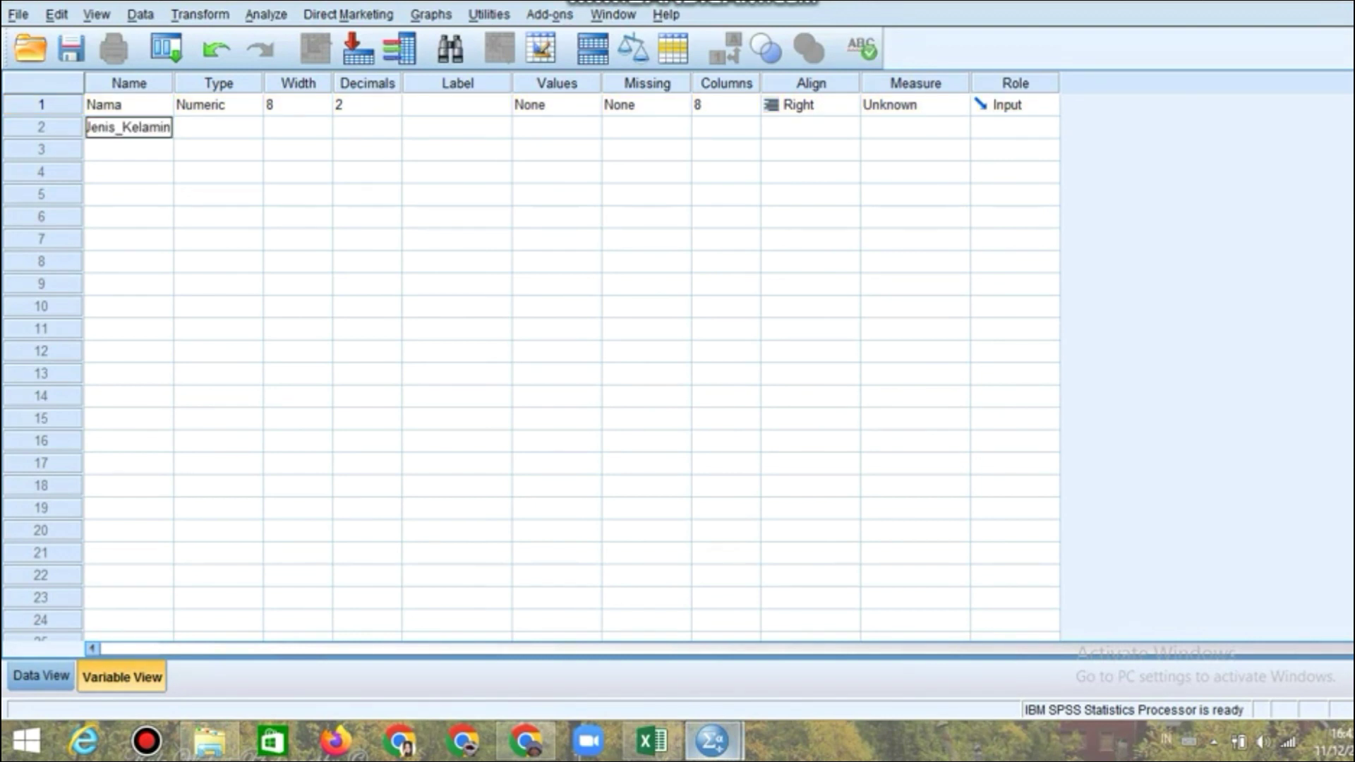
{"action": "key", "text": "Return"}
{"action": "type", "text": "Usia"}
{"action": "key", "text": "Return"}
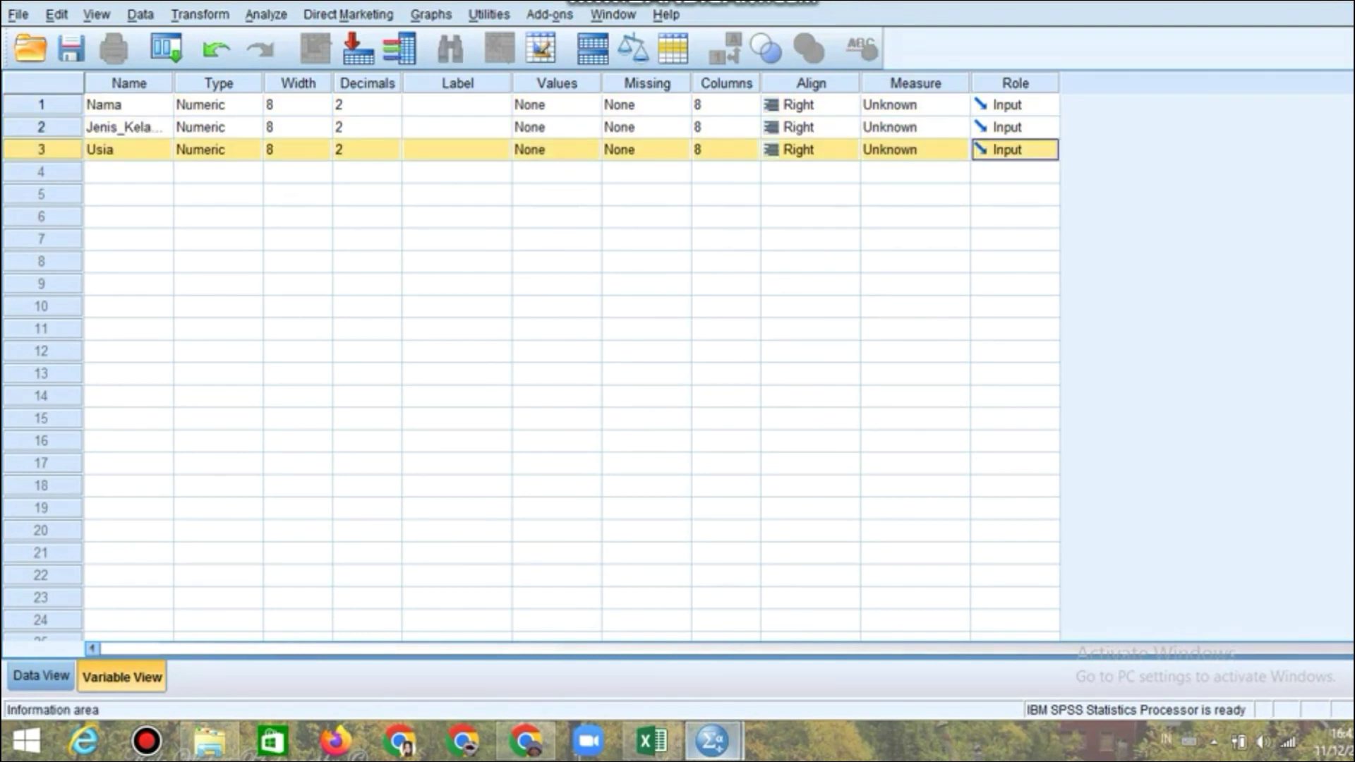
Define the variables X1_P1 through X1_P5 in rows 4 to 8 of Variable View, matching the yellow X1 group in the Excel sheet
{"action": "left_click", "coordinate": [650, 741]}
{"action": "scroll", "coordinate": [494, 423], "scroll_direction": "down", "scroll_amount": 1}
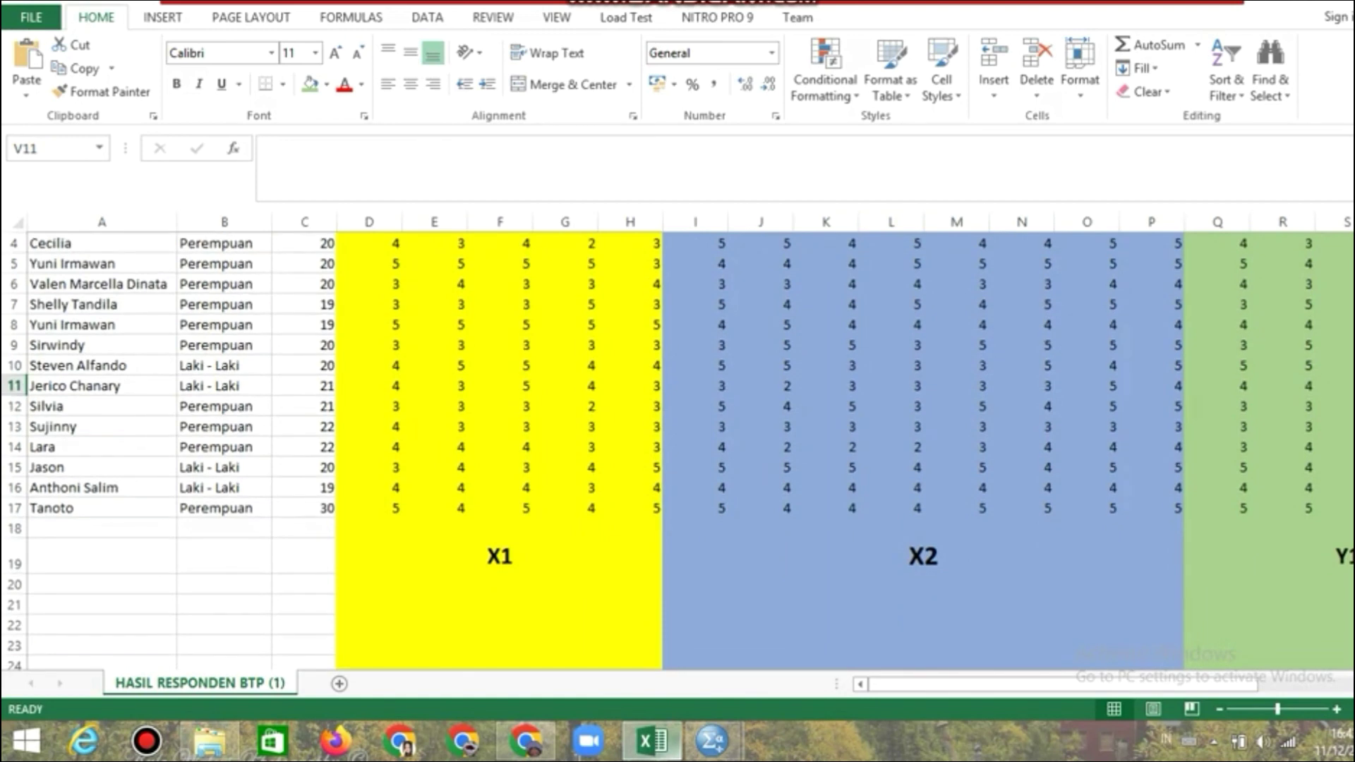
{"action": "left_click", "coordinate": [713, 741]}
{"action": "type", "text": "X"}
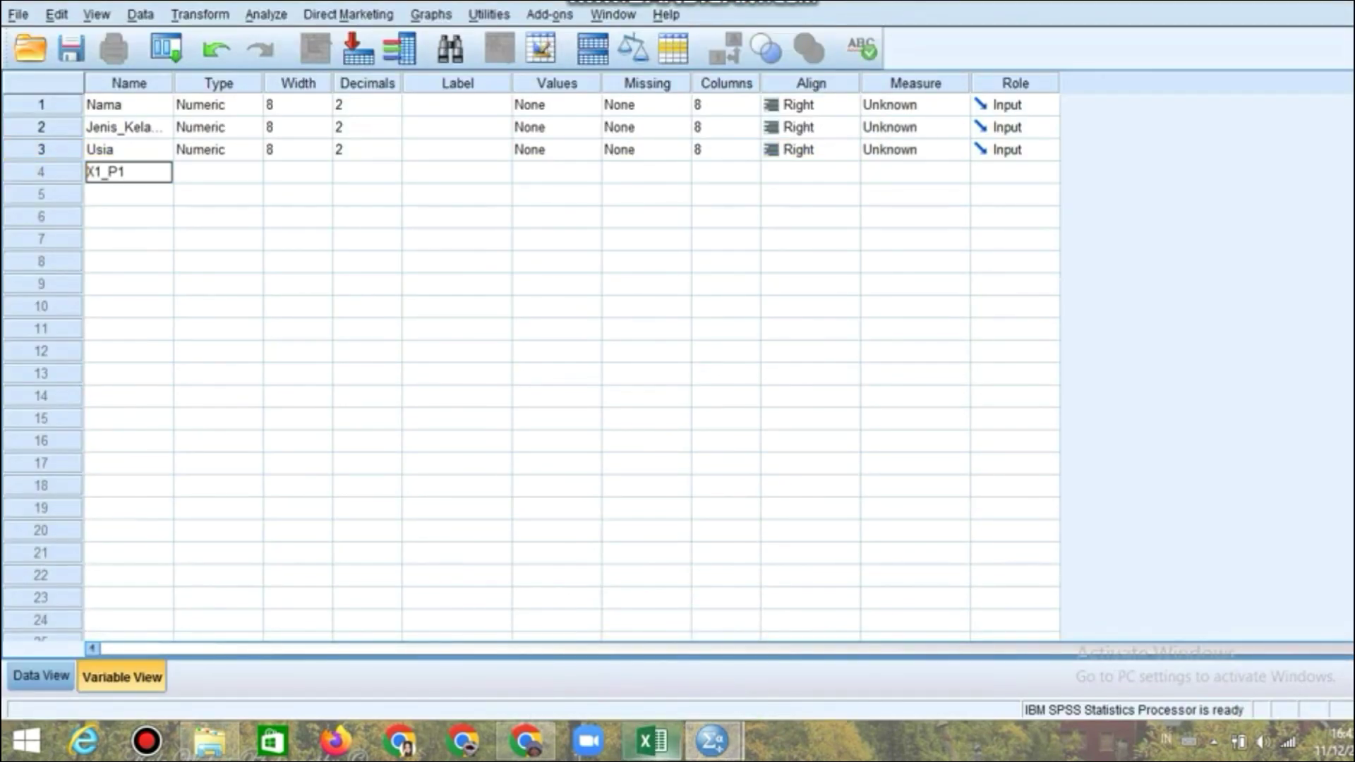
{"action": "type", "text": "1_P1"}
{"action": "key", "text": "Return"}
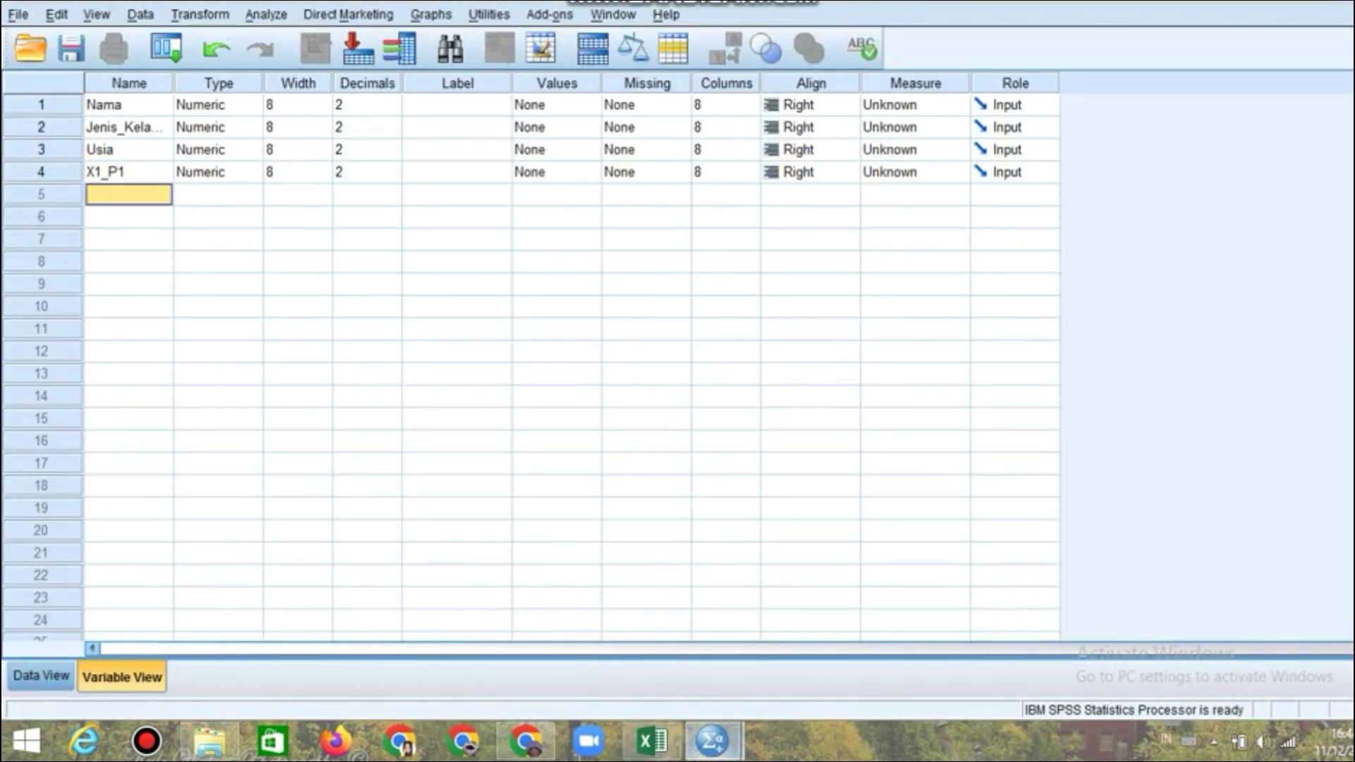
{"action": "type", "text": "X1_P2"}
{"action": "key", "text": "Return"}
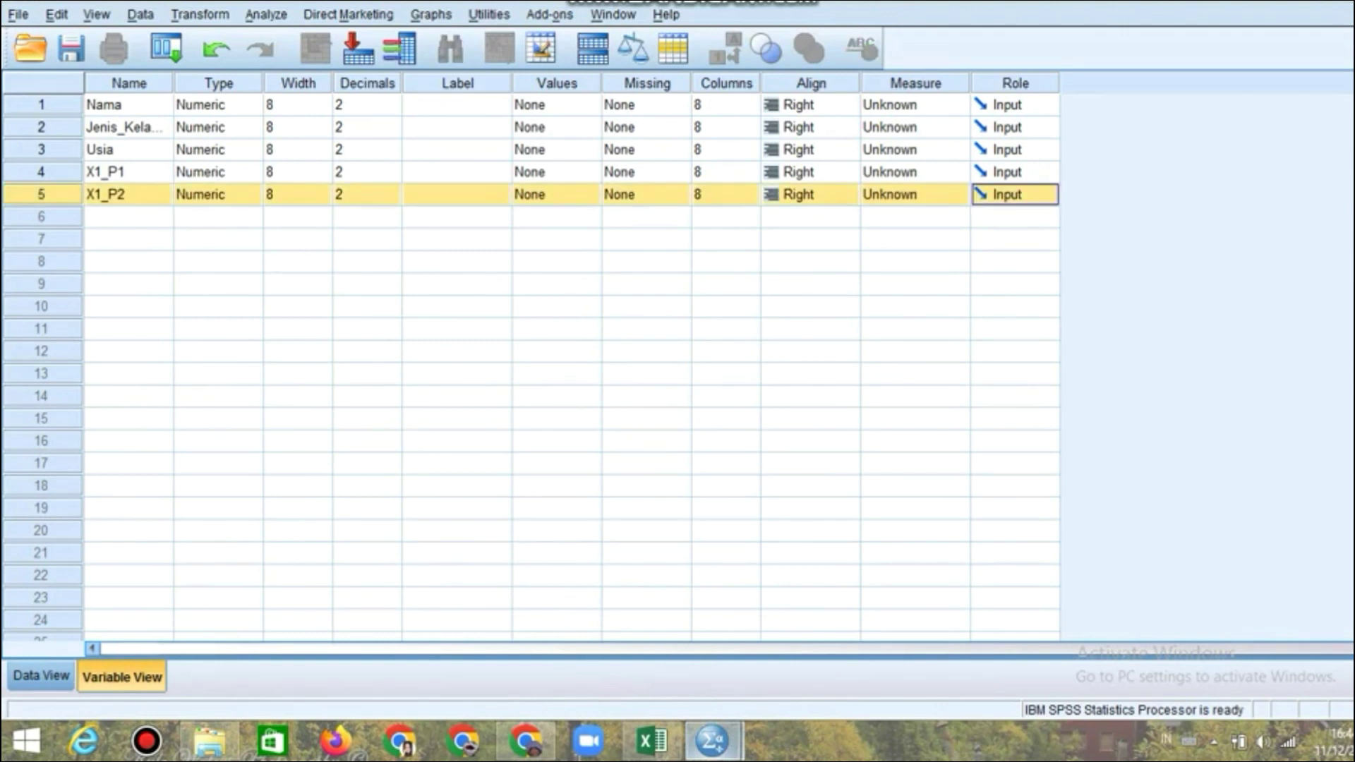
{"action": "type", "text": "X1_P3"}
{"action": "key", "text": "Return"}
{"action": "type", "text": "X"}
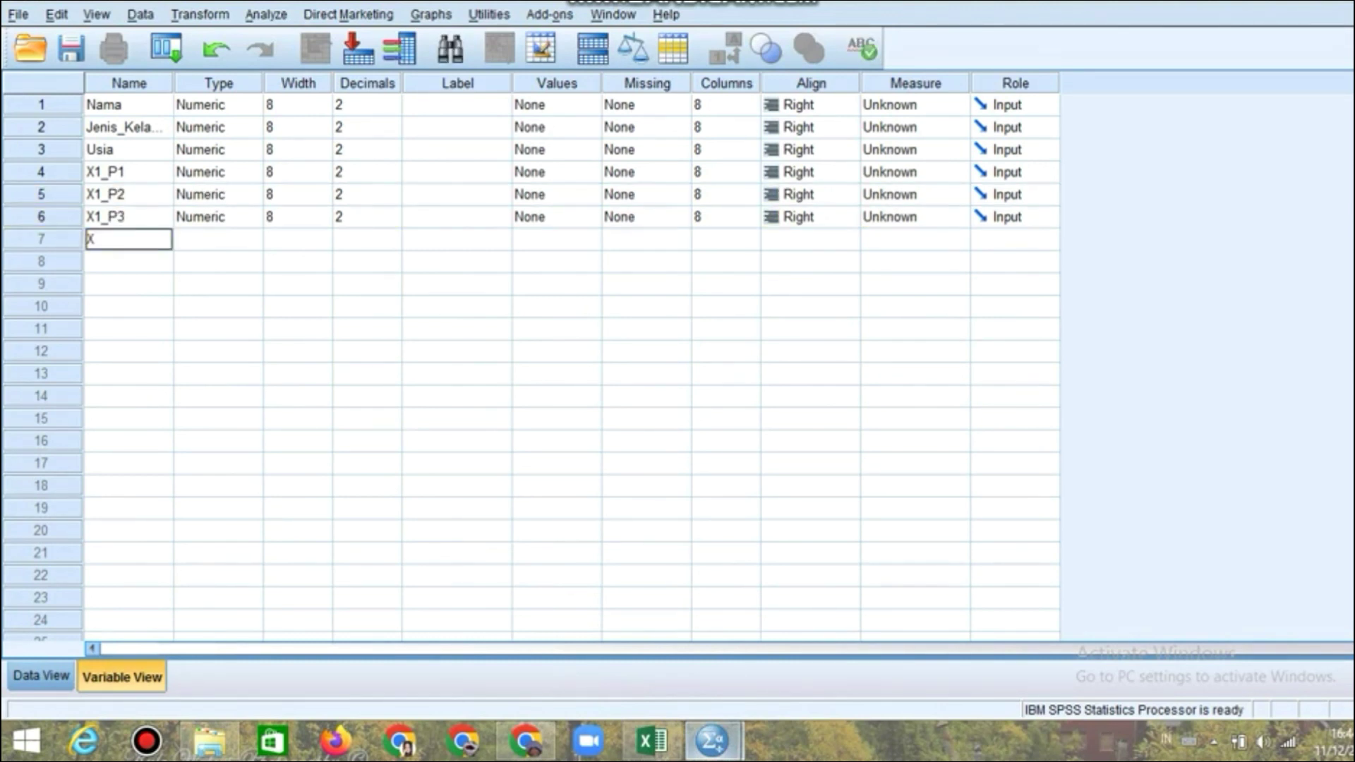
{"action": "type", "text": "1_P4"}
{"action": "key", "text": "Return"}
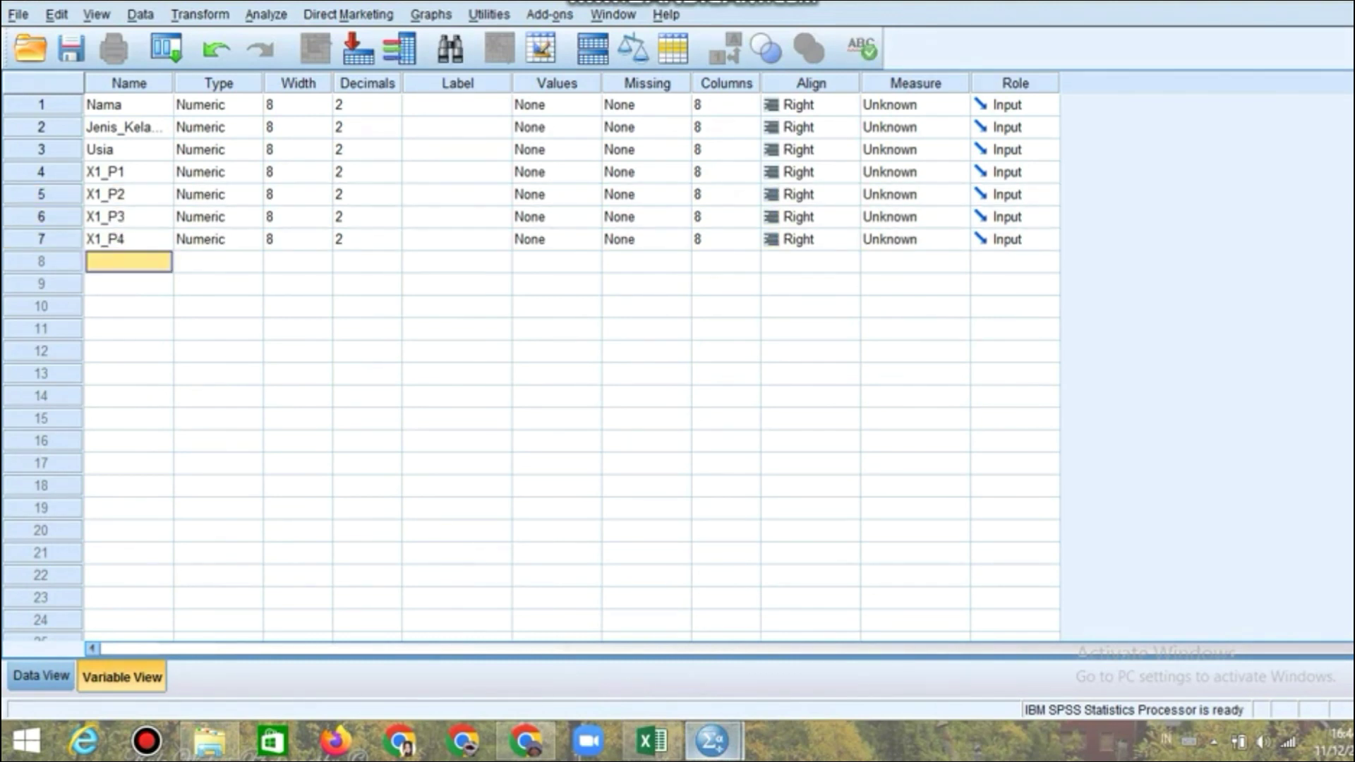
{"action": "type", "text": "X1_P5"}
{"action": "left_click", "coordinate": [1015, 262]}
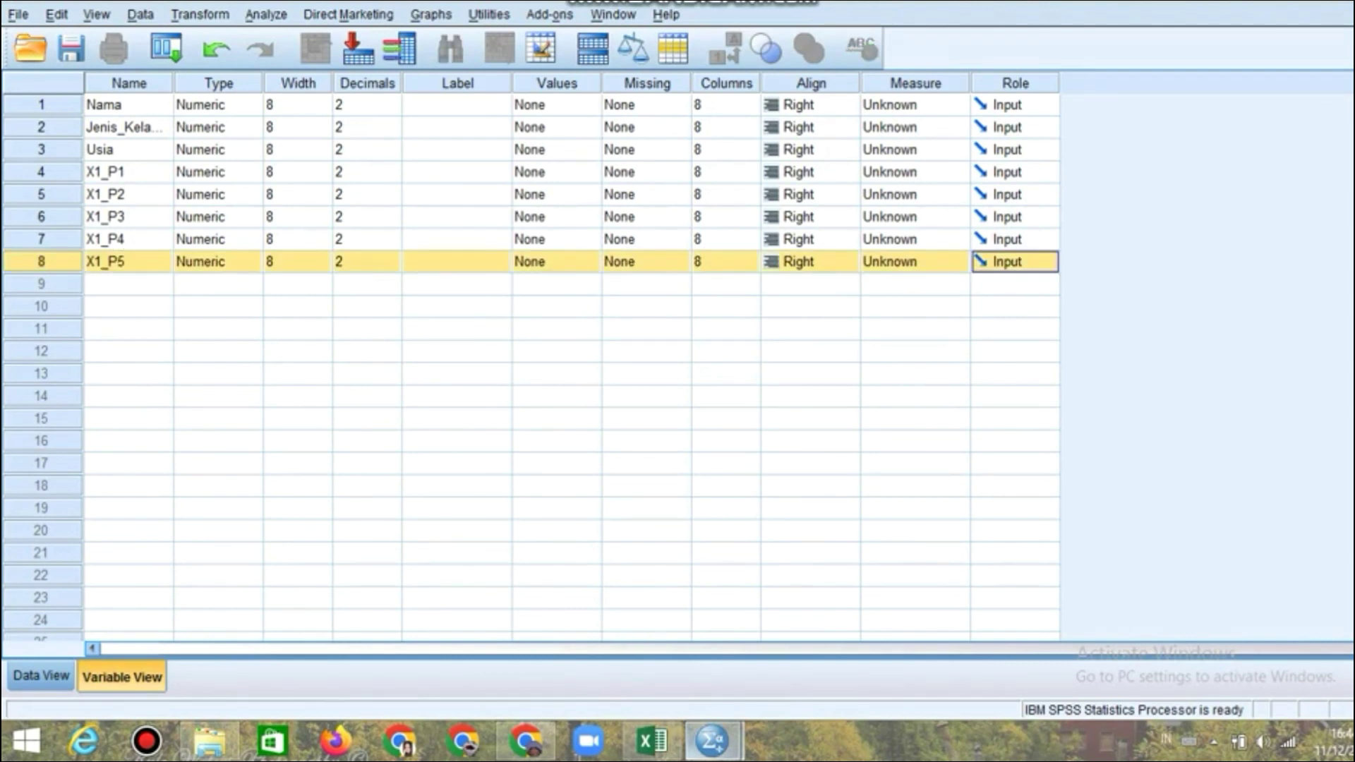
Switch to the Excel responses sheet and go through the X1 question headings from D1 to H1 to check how many there are
{"action": "left_click", "coordinate": [651, 741]}
{"action": "left_click", "coordinate": [370, 244]}
{"action": "key", "text": "Right"}
{"action": "key", "text": "Right"}
{"action": "key", "text": "Right"}
{"action": "key", "text": "Right"}
{"action": "key", "text": "Right"}
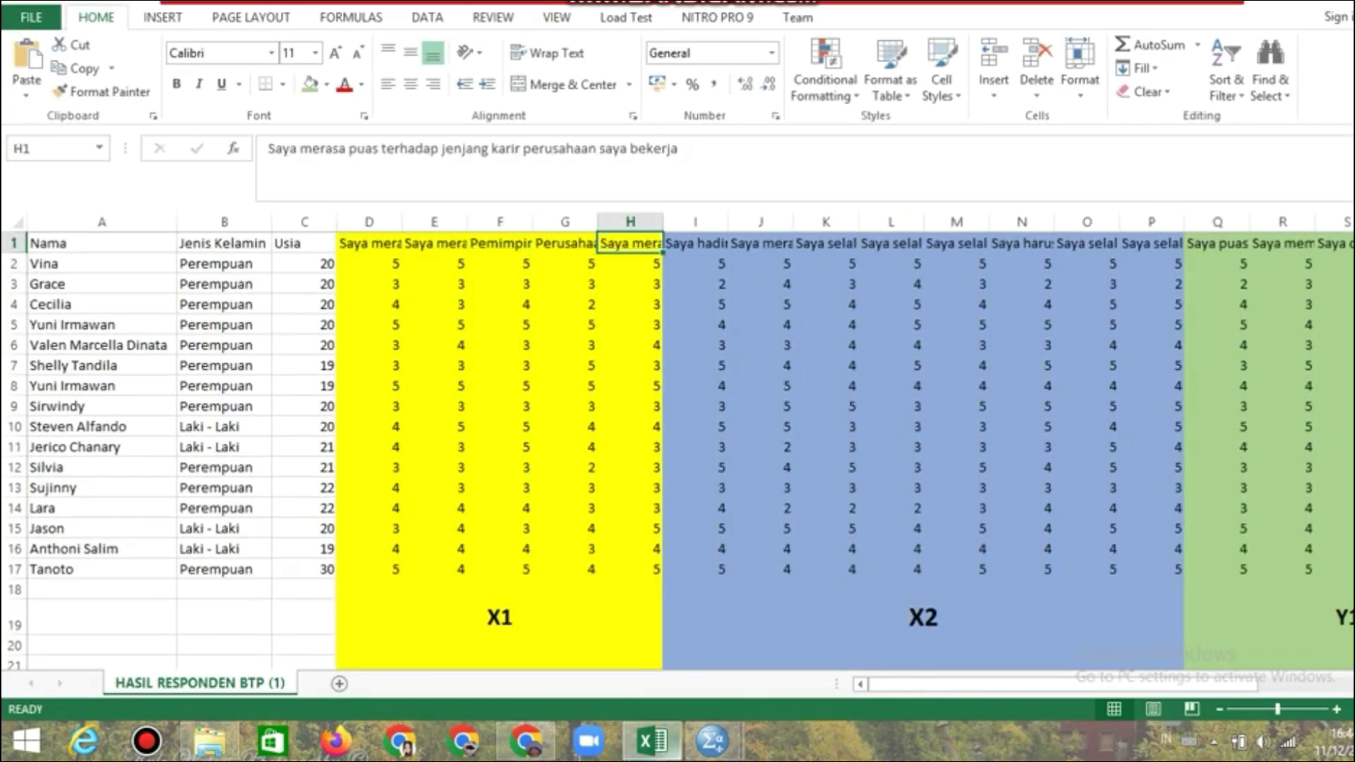
Return to the SPSS variable list and define the variables X2_P1, X2_P2, X2_P3 and X2_P4 in rows 9 to 12
{"action": "mouse_move", "coordinate": [713, 741]}
{"action": "left_click", "coordinate": [604, 635]}
{"action": "left_click", "coordinate": [129, 284]}
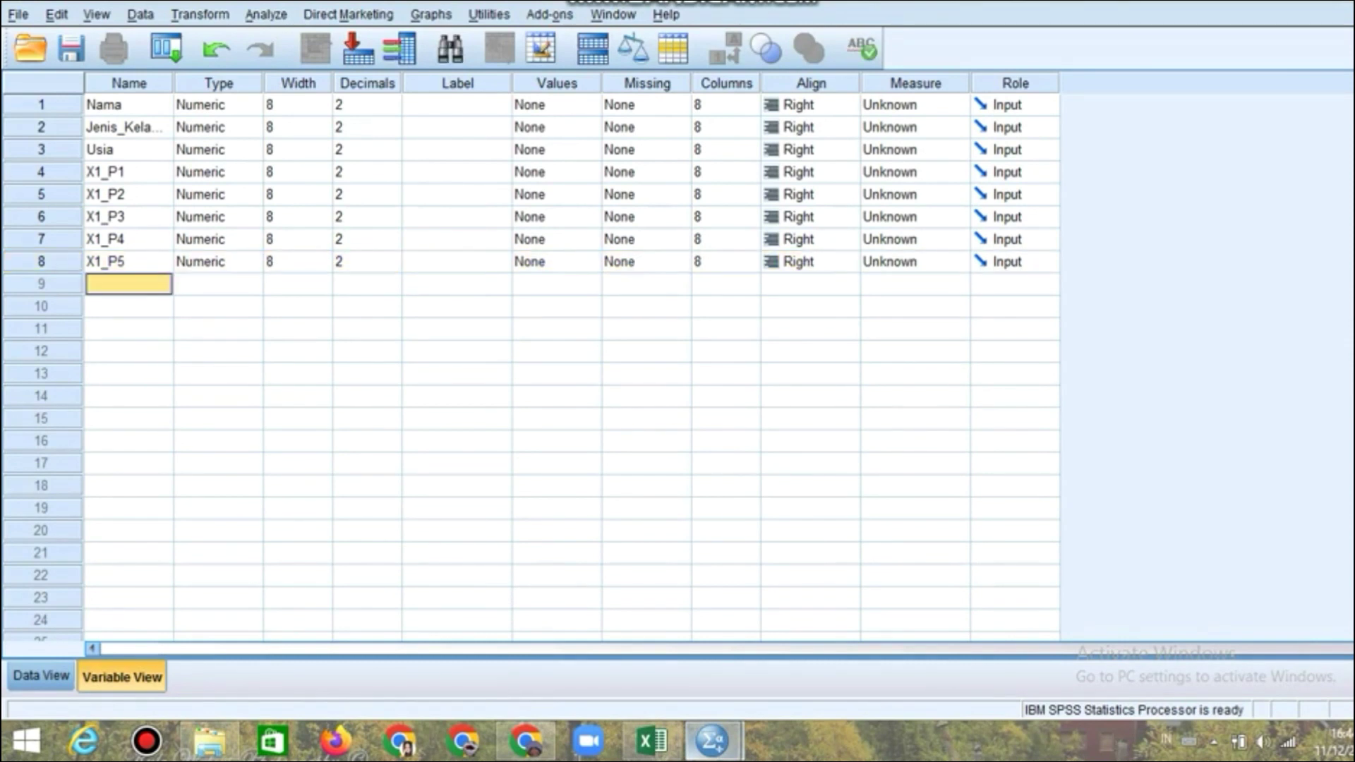
{"action": "type", "text": "X@"}
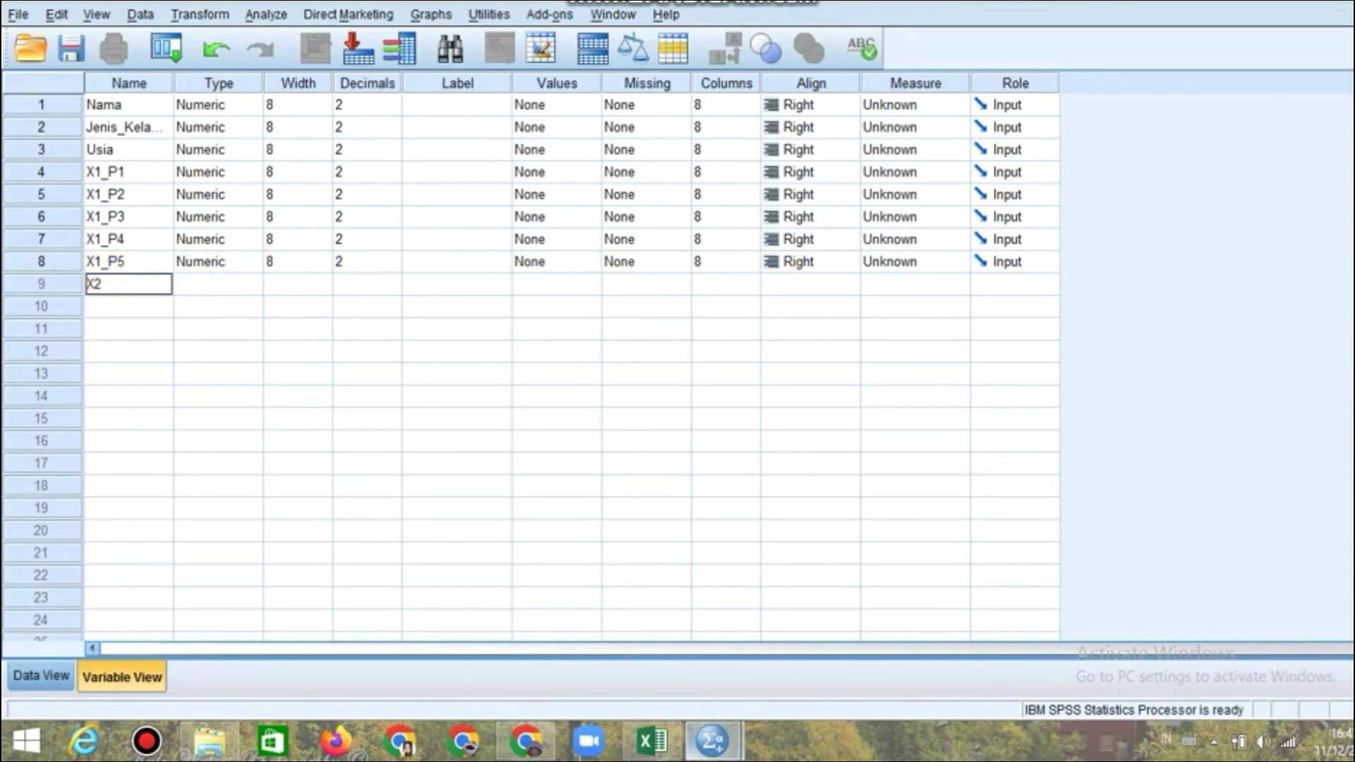
{"action": "key", "text": "Return"}
{"action": "type", "text": "X"}
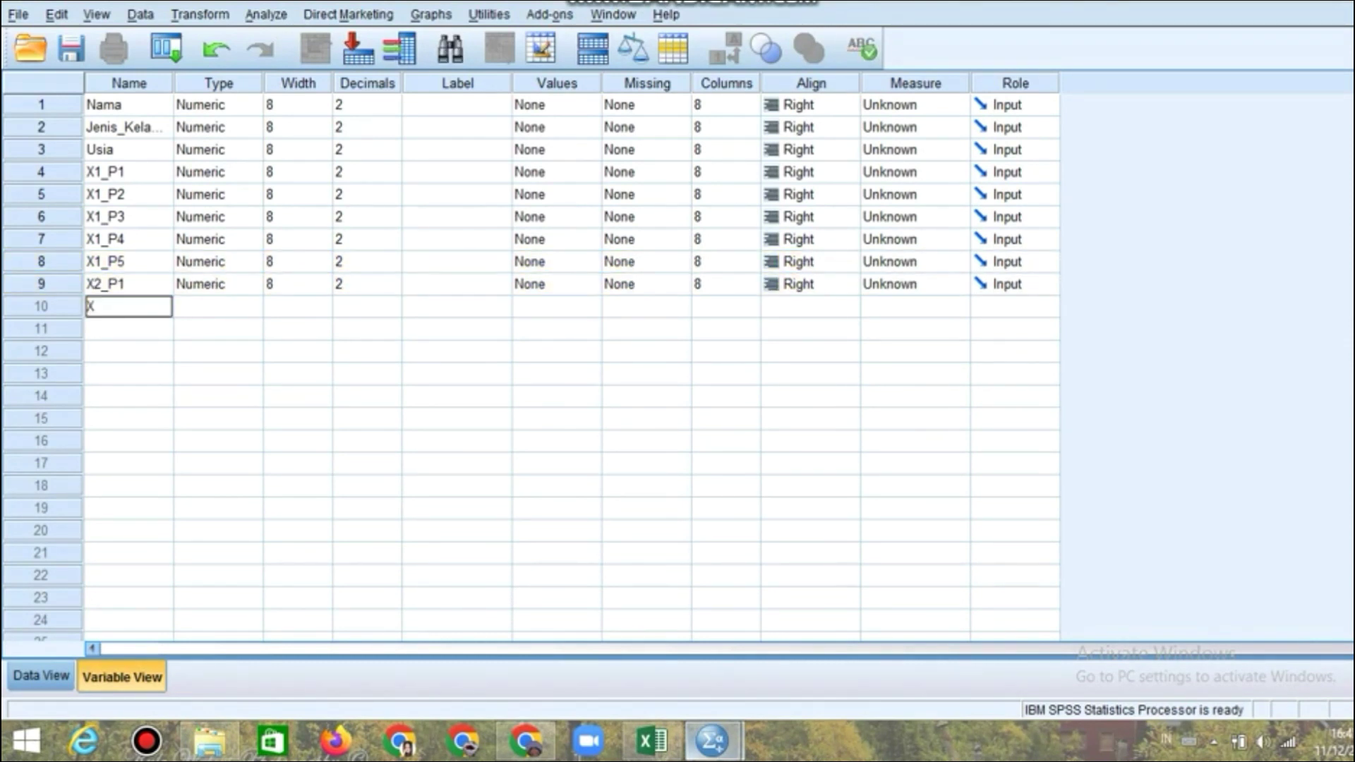
{"action": "type", "text": "2_P2"}
{"action": "key", "text": "Return"}
{"action": "type", "text": "X2_P3"}
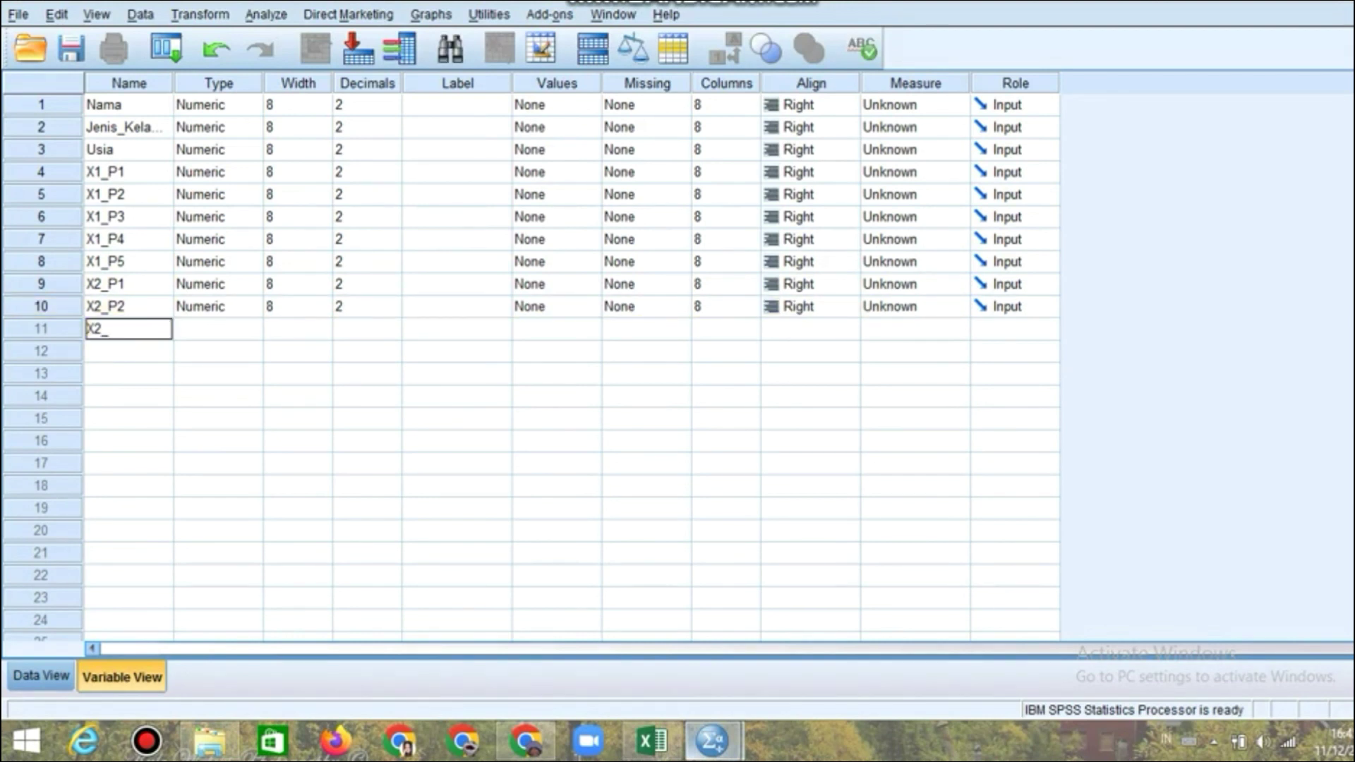
{"action": "key", "text": "Return"}
{"action": "type", "text": "X2_P4"}
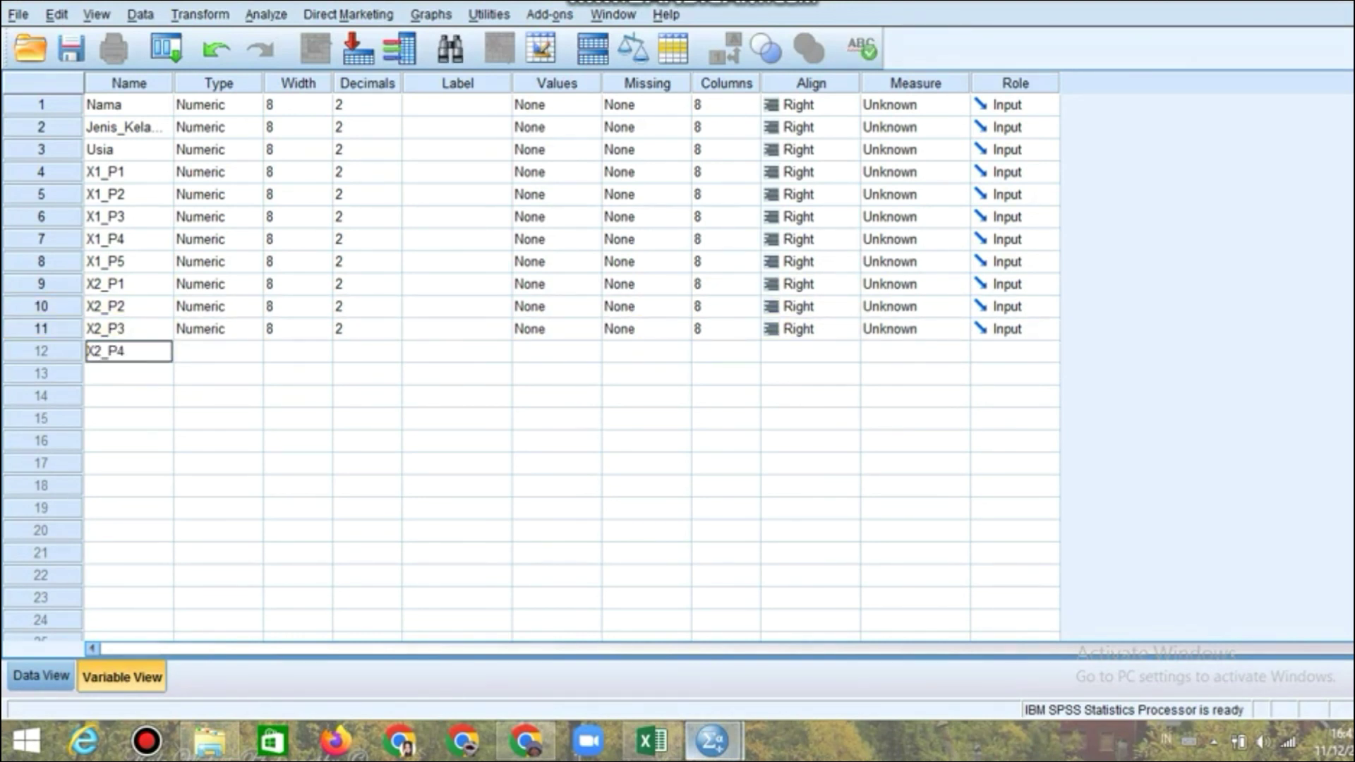
{"action": "key", "text": "Return"}
Define the remaining X2 variables X2_P5, X2_P6, X2_P7 and X2_P8 in rows 13 to 16
{"action": "type", "text": "X2"}
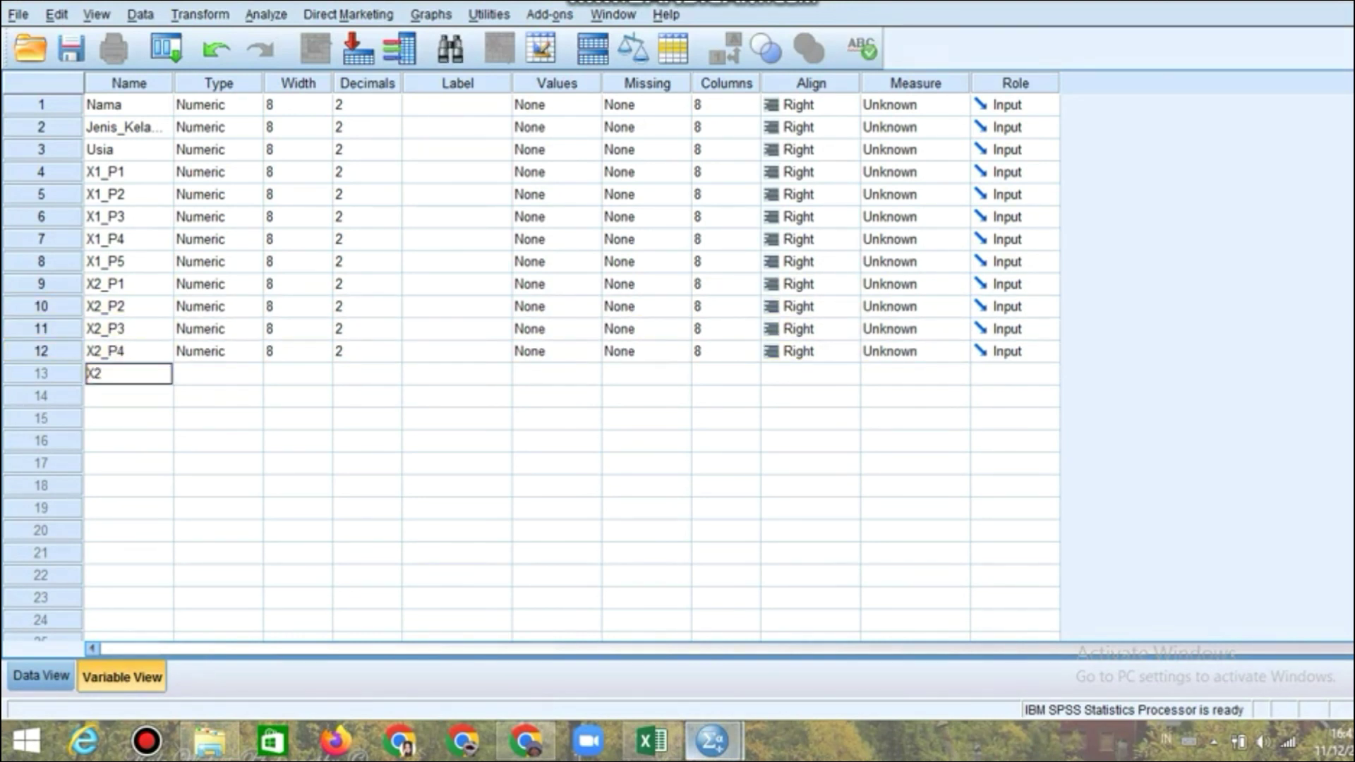
{"action": "type", "text": "_P5"}
{"action": "key", "text": "Return"}
{"action": "type", "text": "X2_P6"}
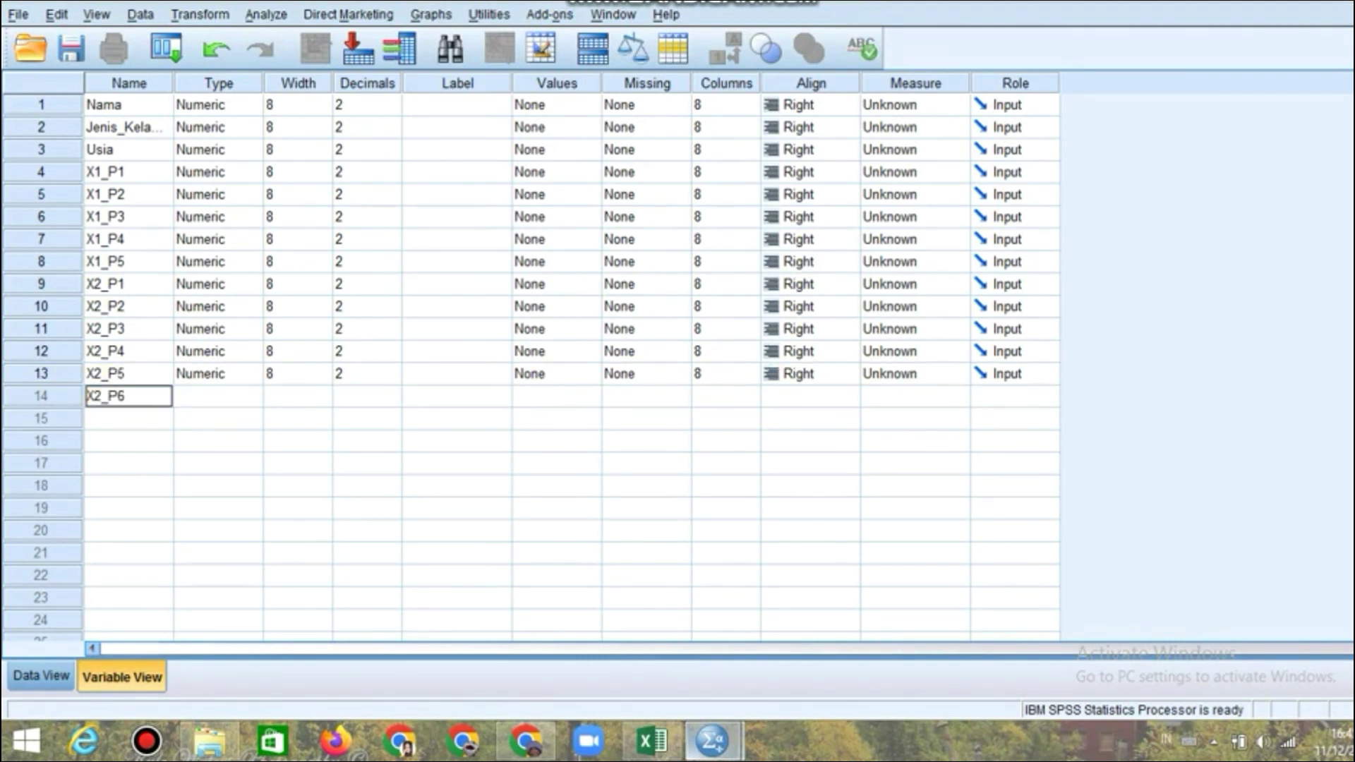
{"action": "key", "text": "Return"}
{"action": "type", "text": "X2_P7"}
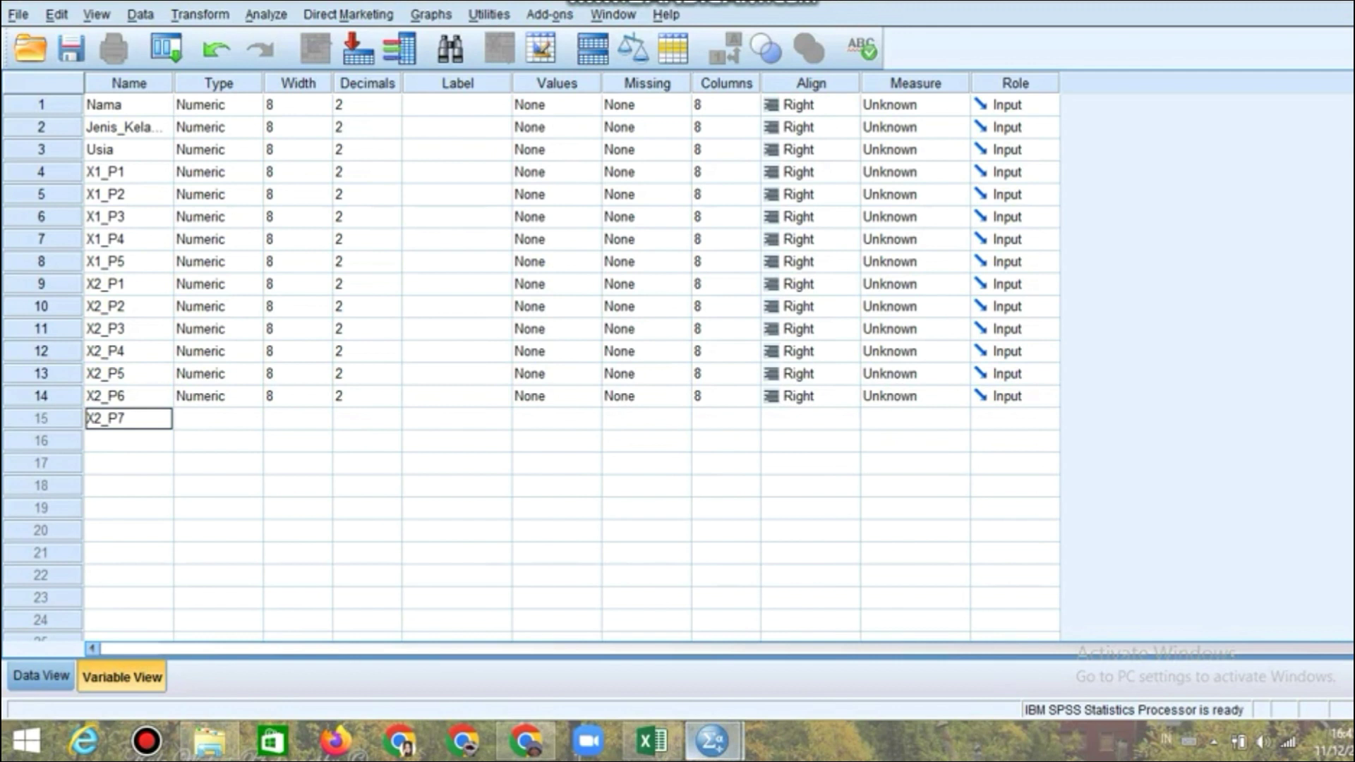
{"action": "left_click", "coordinate": [42, 418]}
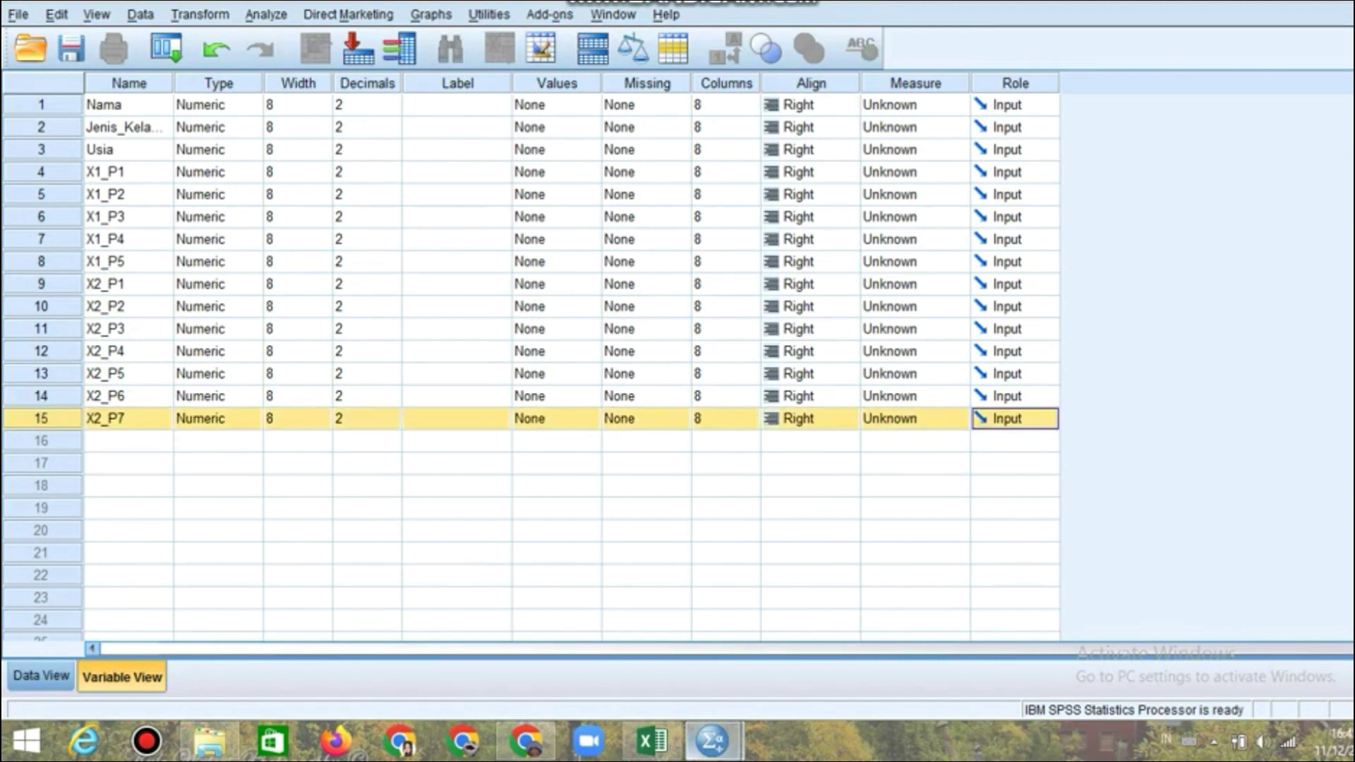
{"action": "key", "text": "Return"}
{"action": "type", "text": "X2_P8"}
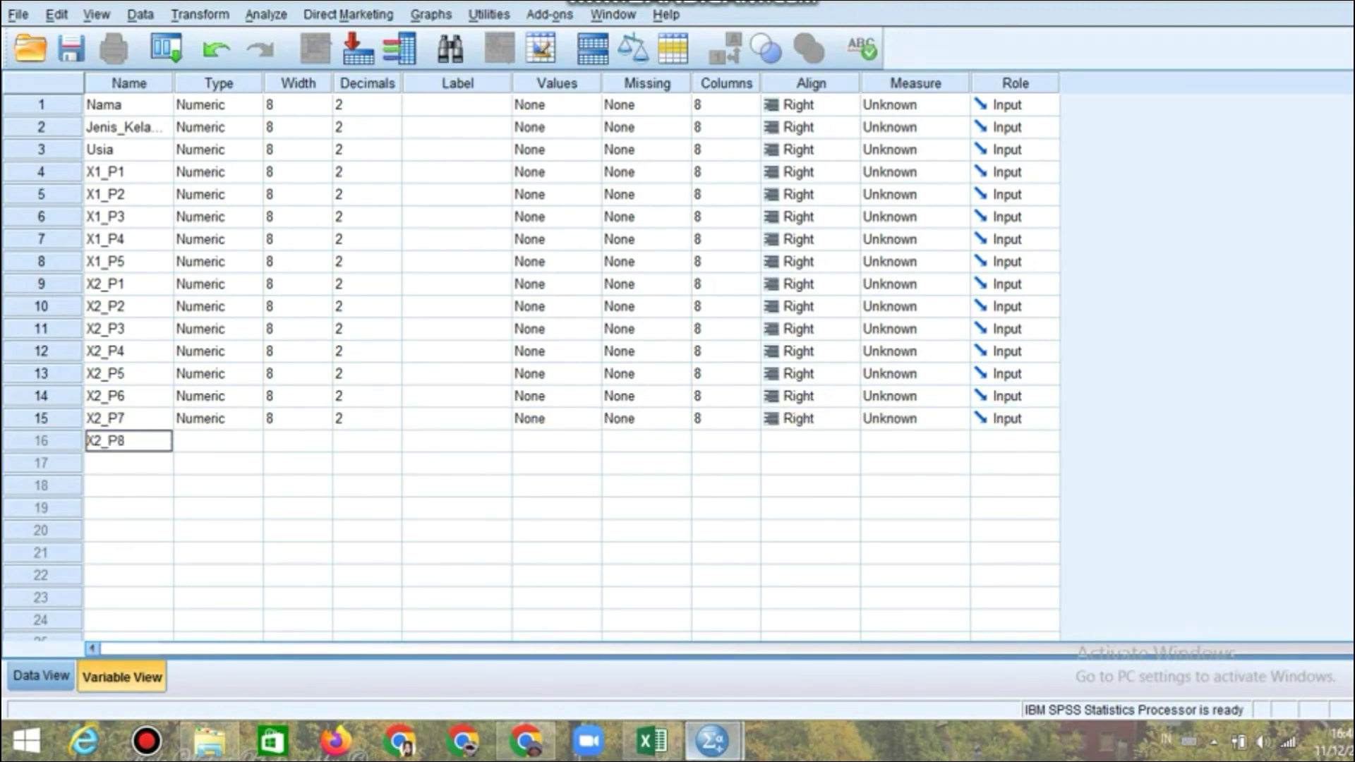
{"action": "key", "text": "Return"}
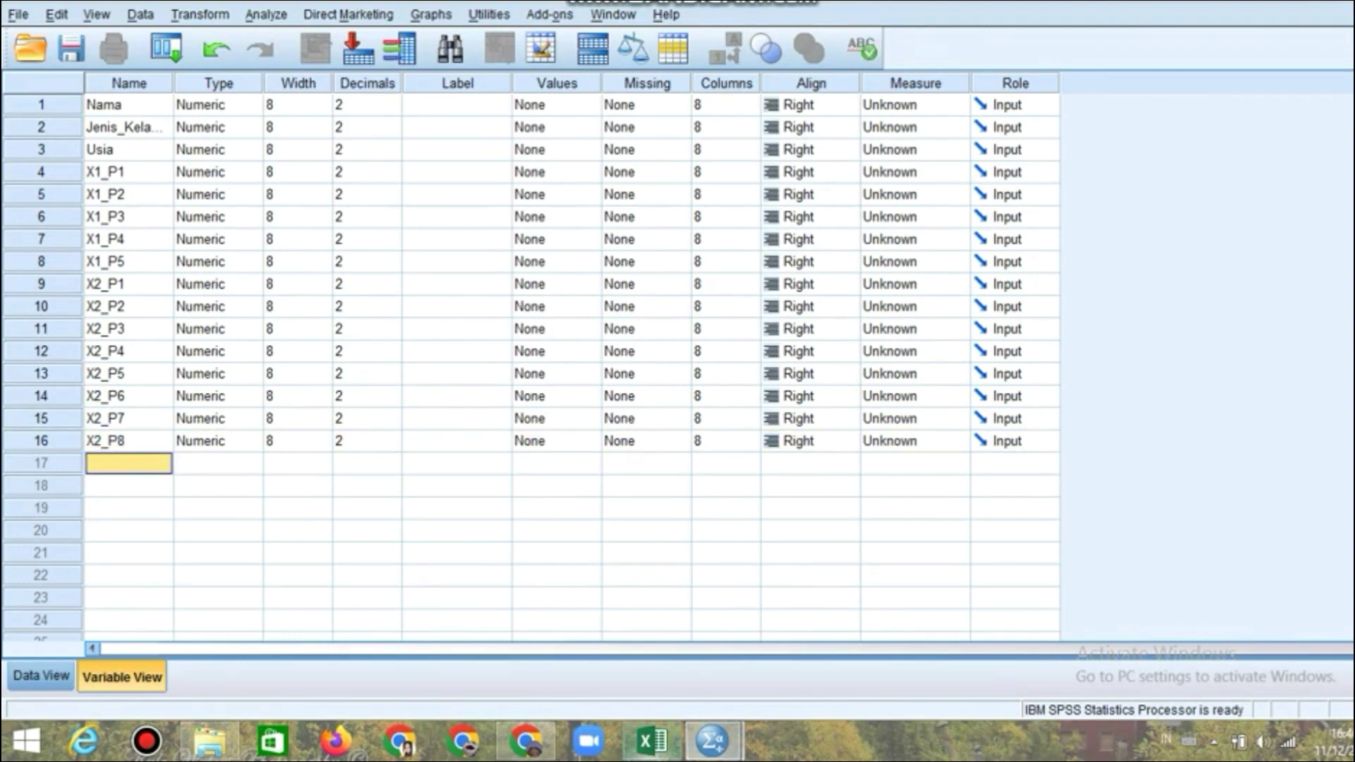
Define the variables Y1_P1 through Y1_P5 in rows 17 to 21, matching the green Y1 group in Excel
{"action": "left_click", "coordinate": [651, 741]}
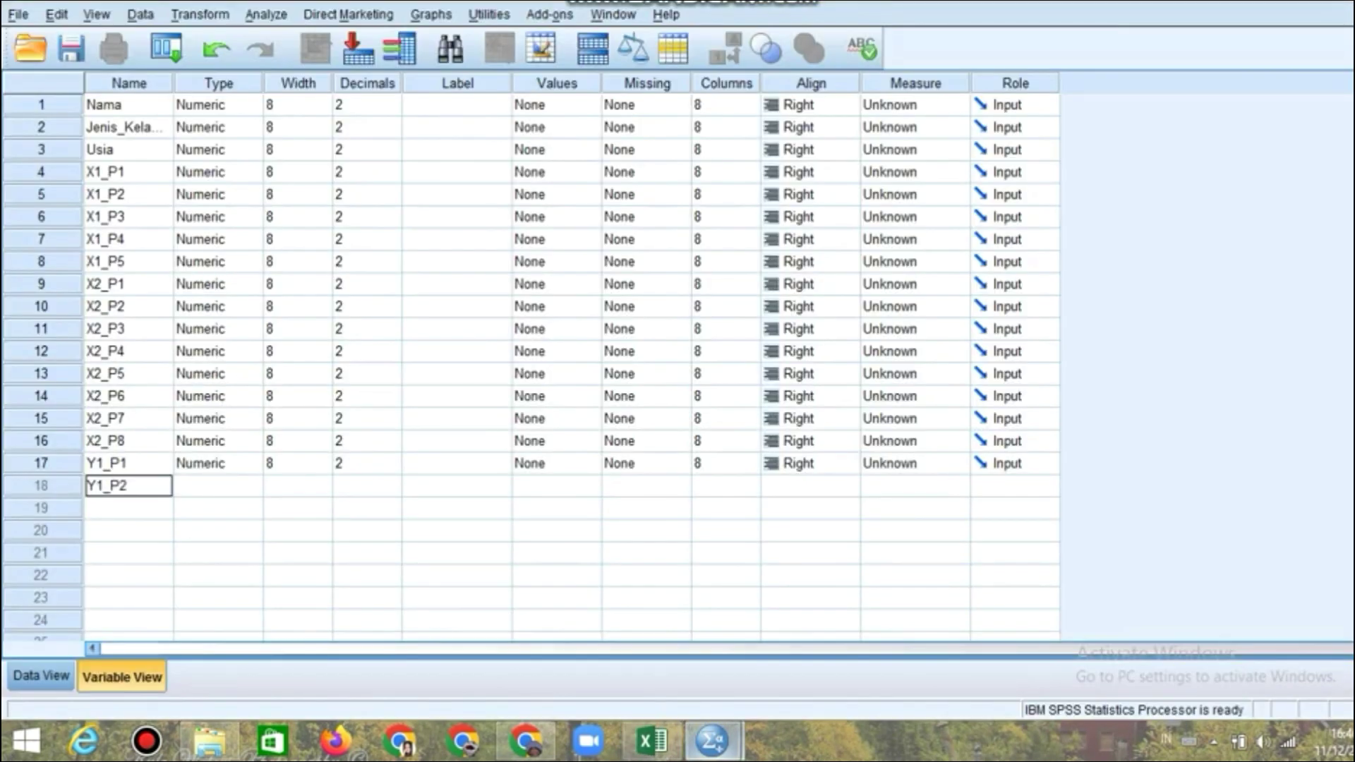
{"action": "key", "text": "Return"}
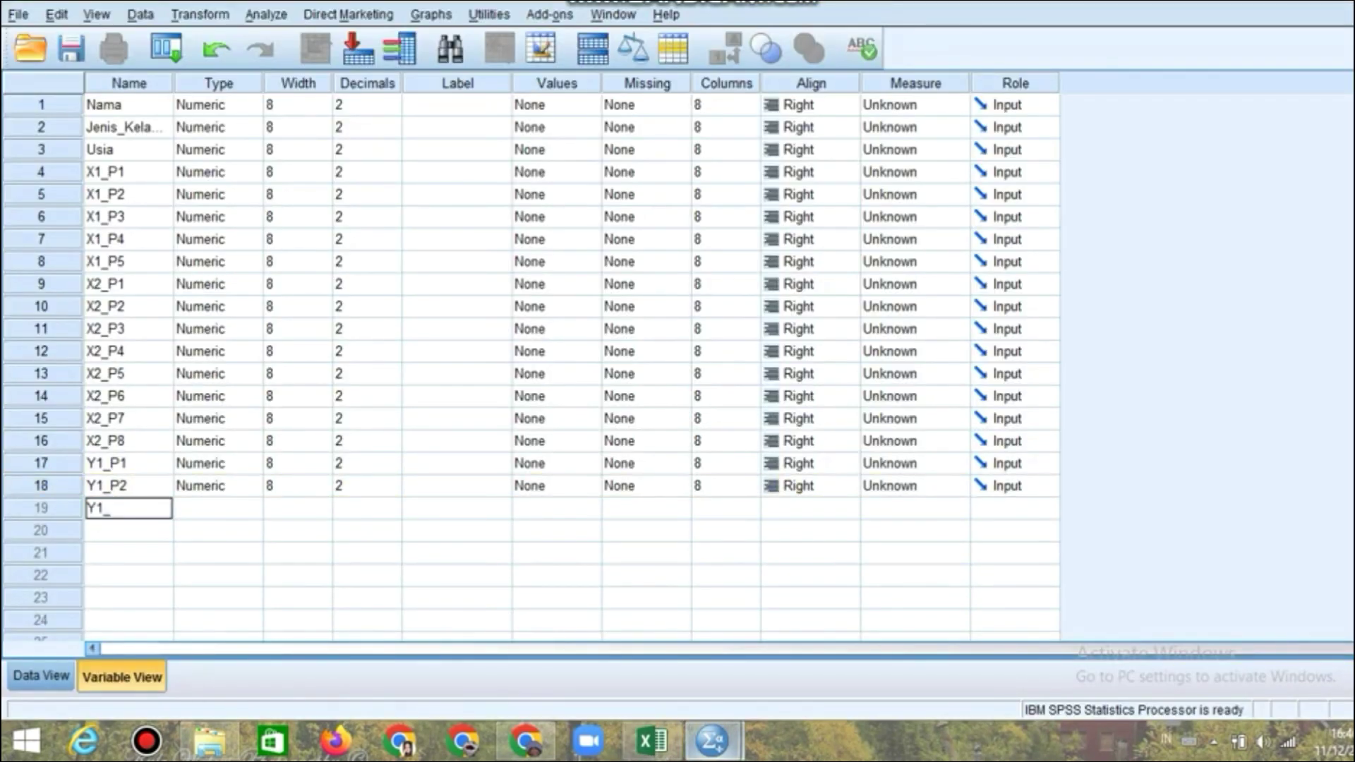
{"action": "type", "text": "Y1_P3"}
{"action": "key", "text": "Return"}
{"action": "type", "text": "Y1_"}
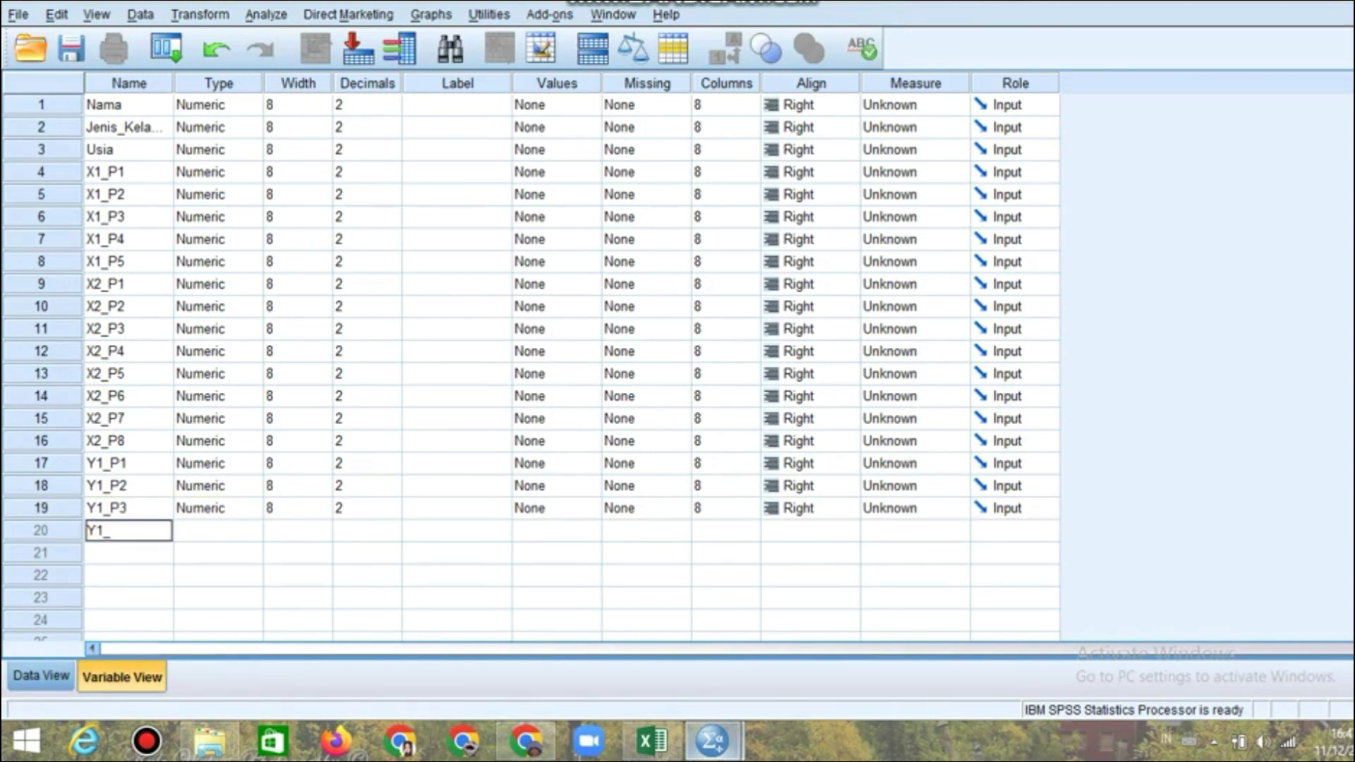
{"action": "type", "text": "P4"}
{"action": "key", "text": "Return"}
{"action": "type", "text": "Y1_P"}
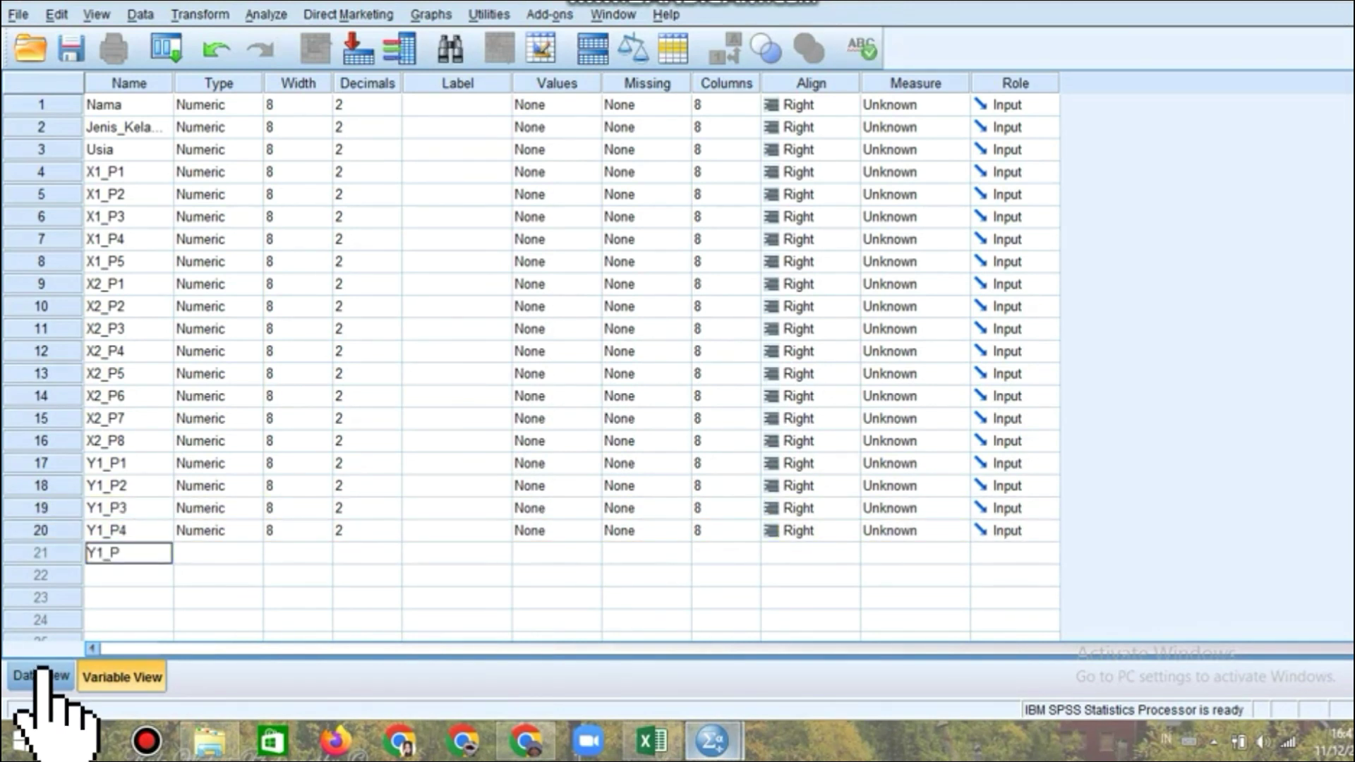
{"action": "type", "text": "5"}
Copy the response data A2:U17 from the Excel sheet and paste it into the SPSS Data View starting at row 1 of Nama
{"action": "left_click", "coordinate": [43, 675]}
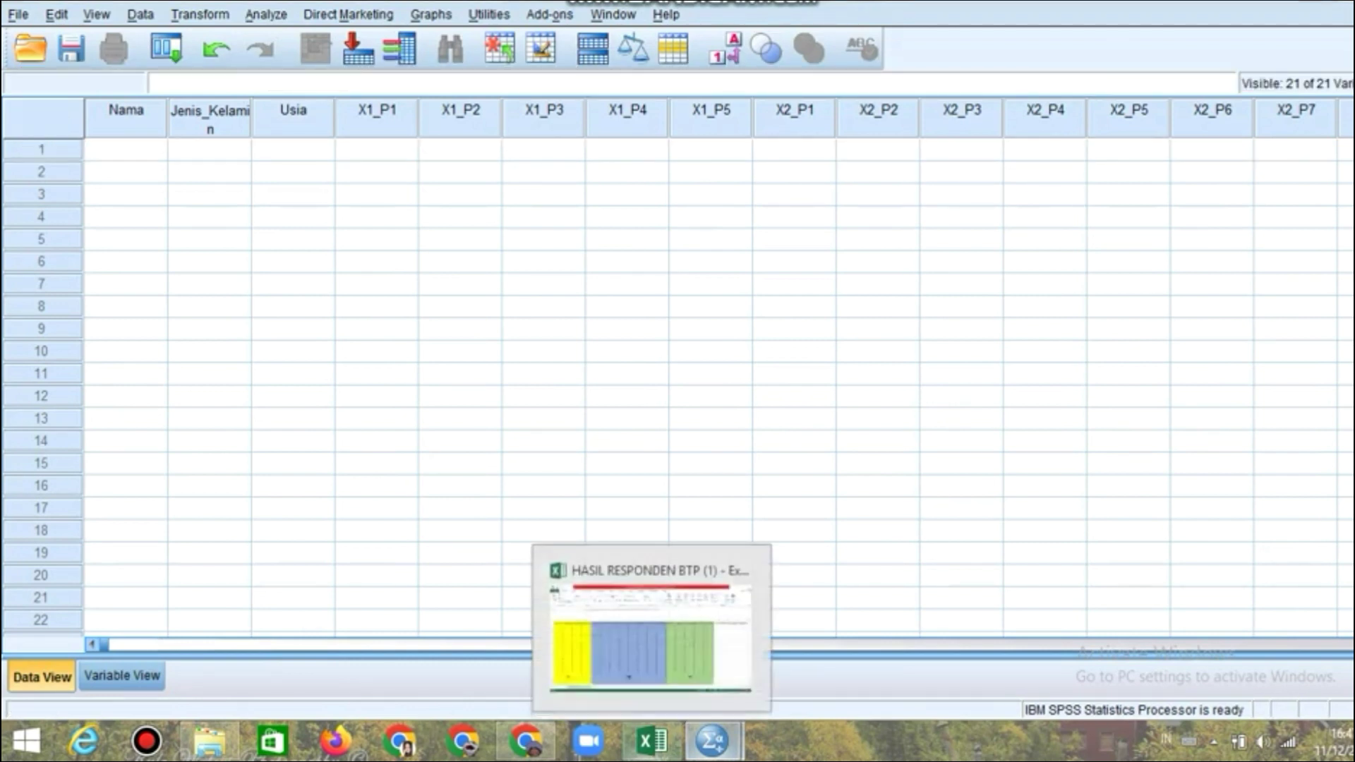
{"action": "left_click", "coordinate": [647, 741]}
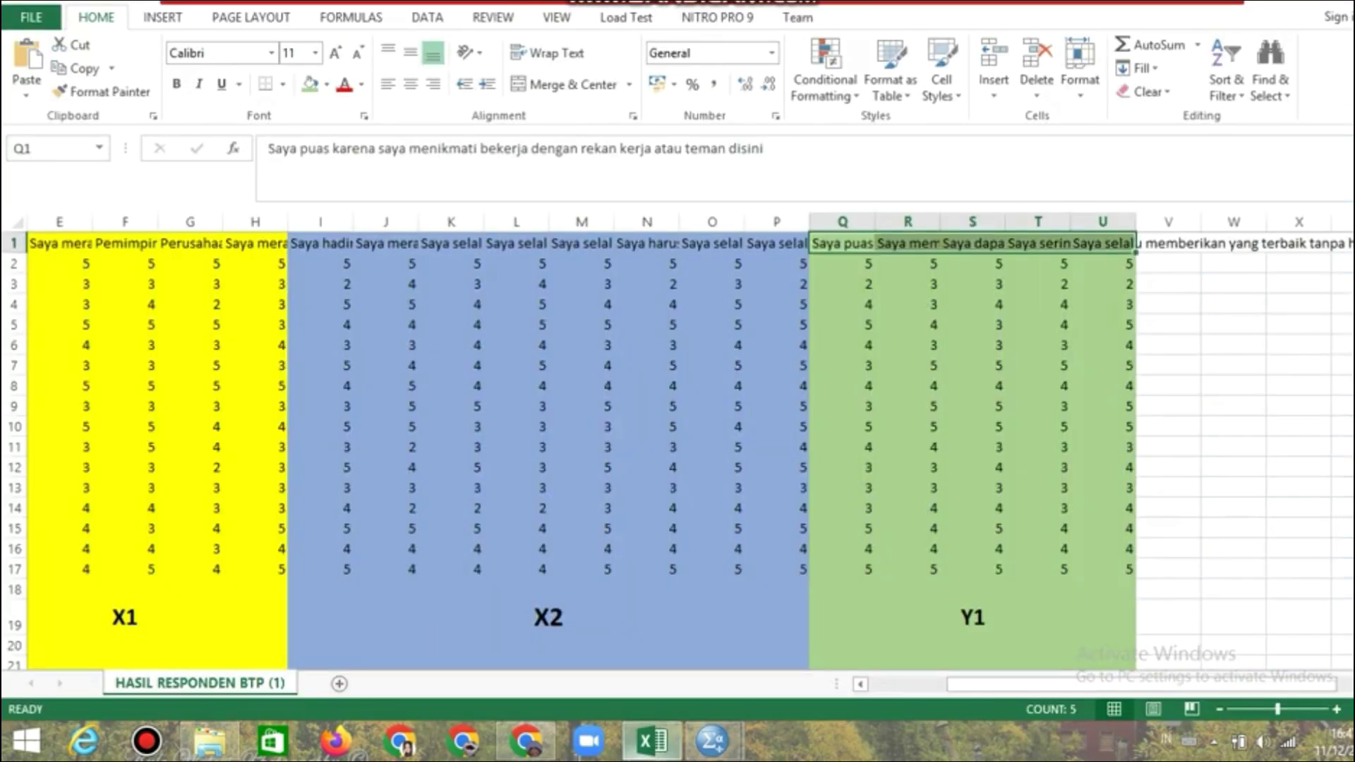
{"action": "left_click_drag", "start_coordinate": [973, 684], "coordinate": [893, 685]}
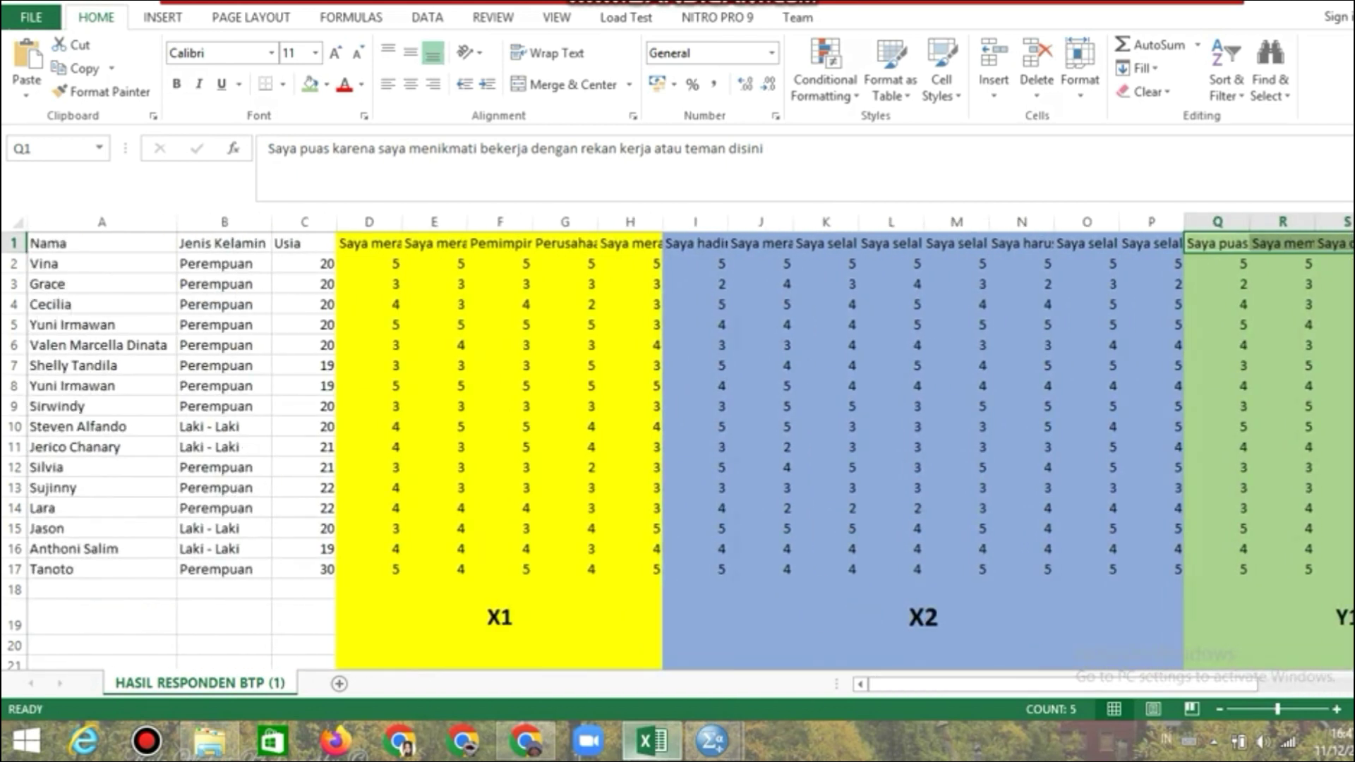
{"action": "left_click_drag", "start_coordinate": [71, 263], "coordinate": [1243, 571]}
{"action": "key", "text": "ctrl+c"}
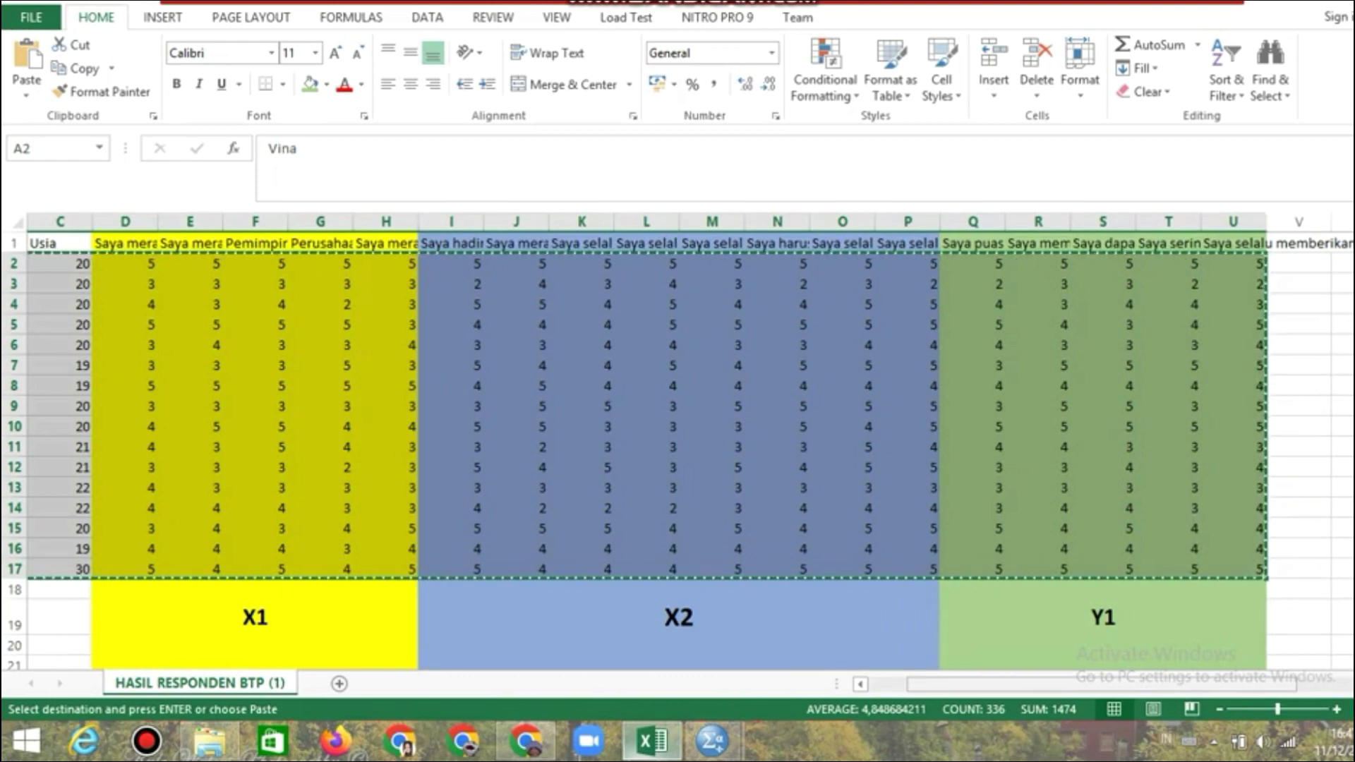
{"action": "left_click_drag", "start_coordinate": [982, 684], "coordinate": [939, 684]}
{"action": "left_click", "coordinate": [713, 741]}
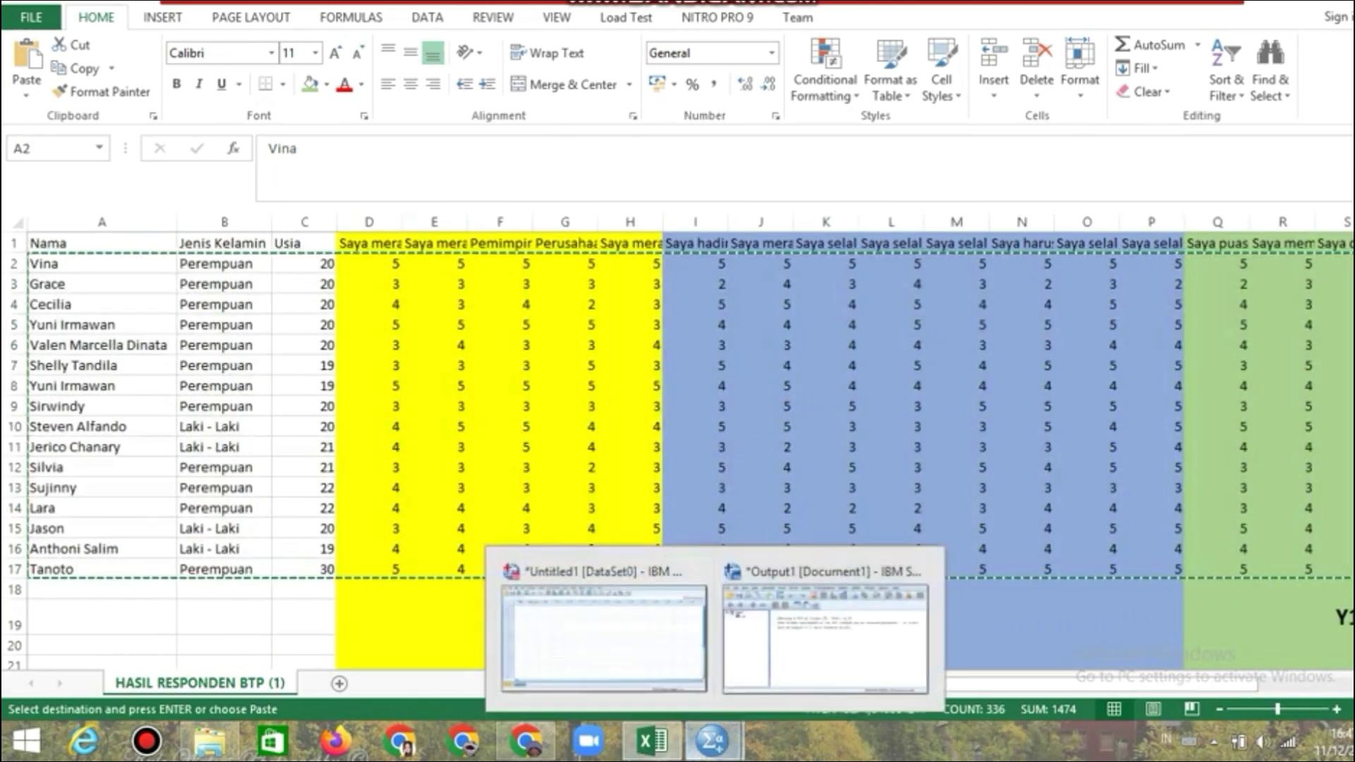
{"action": "left_click", "coordinate": [604, 628]}
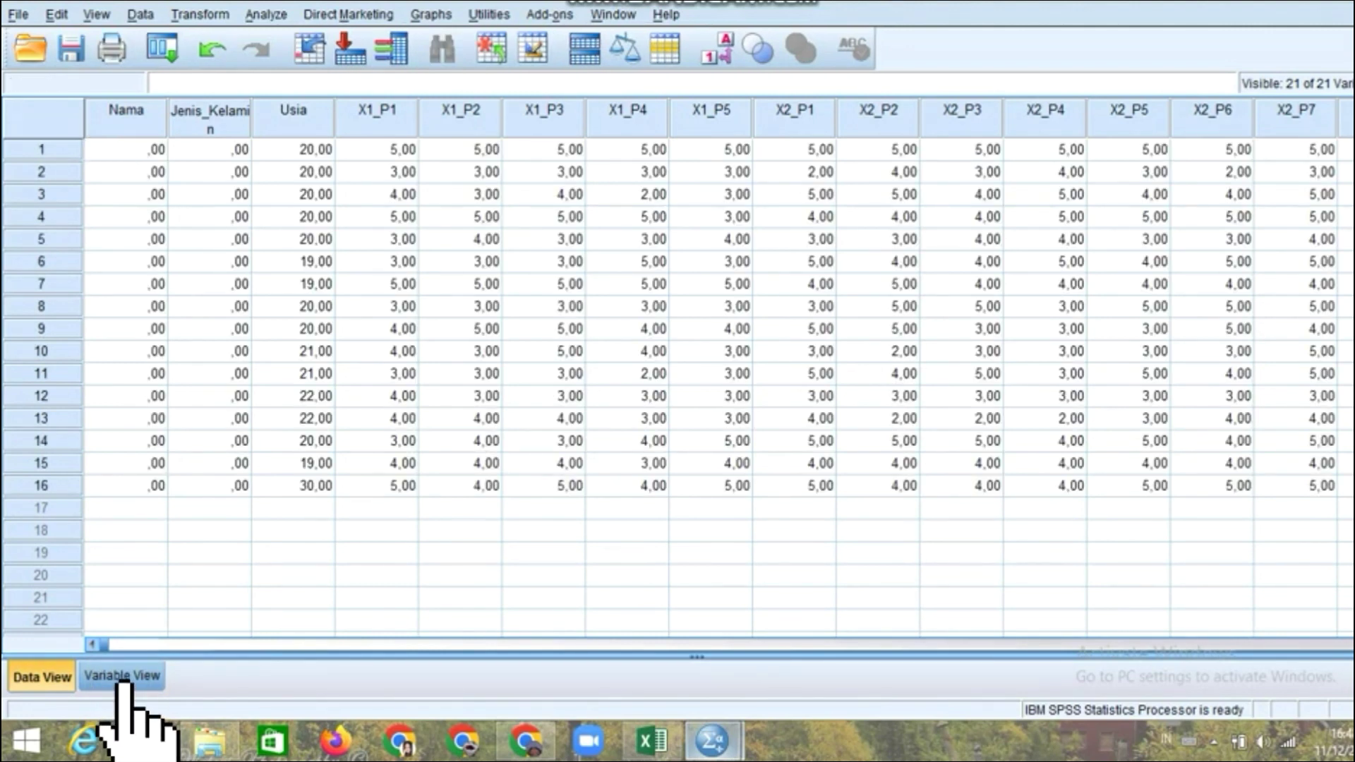
Set the decimals of the variables Nama, Jenis_Kelamin and Usia to 0 in Variable View
{"action": "left_click", "coordinate": [122, 678]}
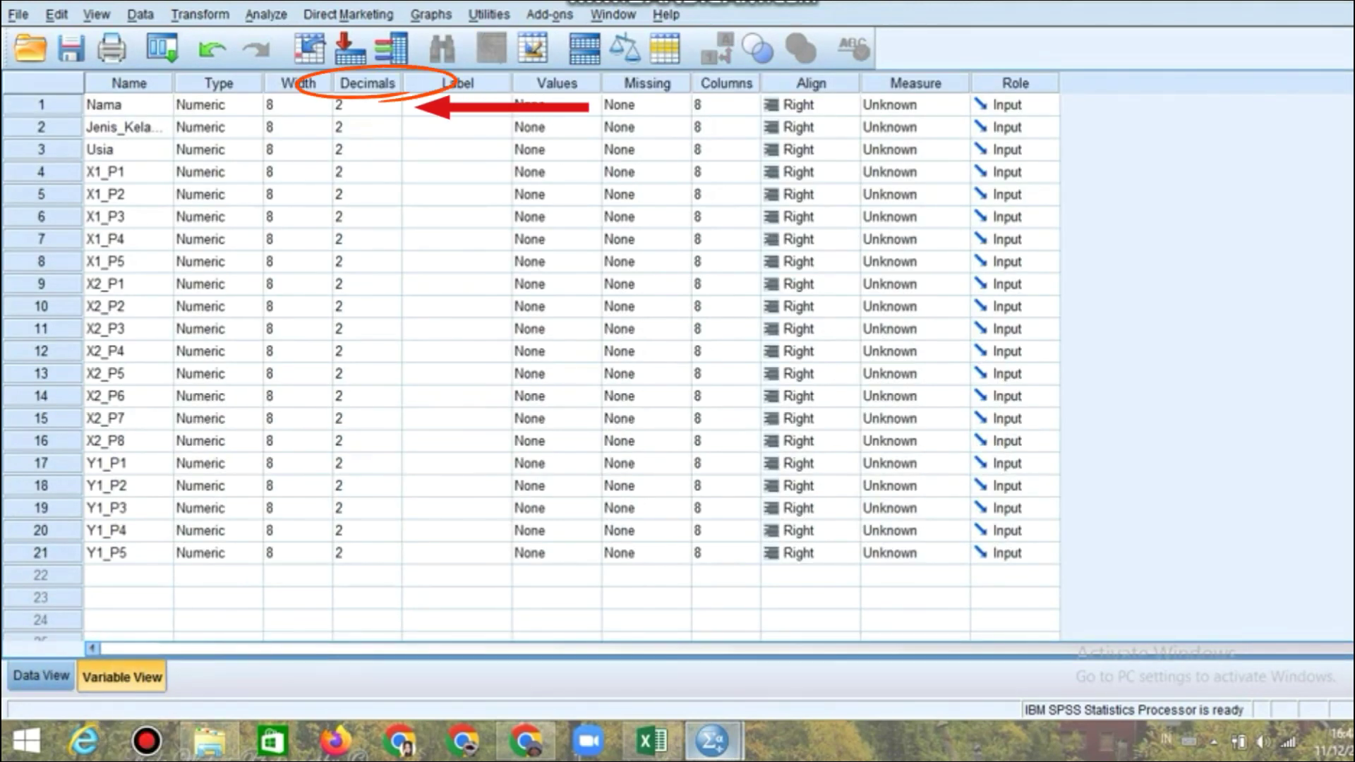
{"action": "left_click", "coordinate": [371, 105]}
{"action": "left_click", "coordinate": [369, 128]}
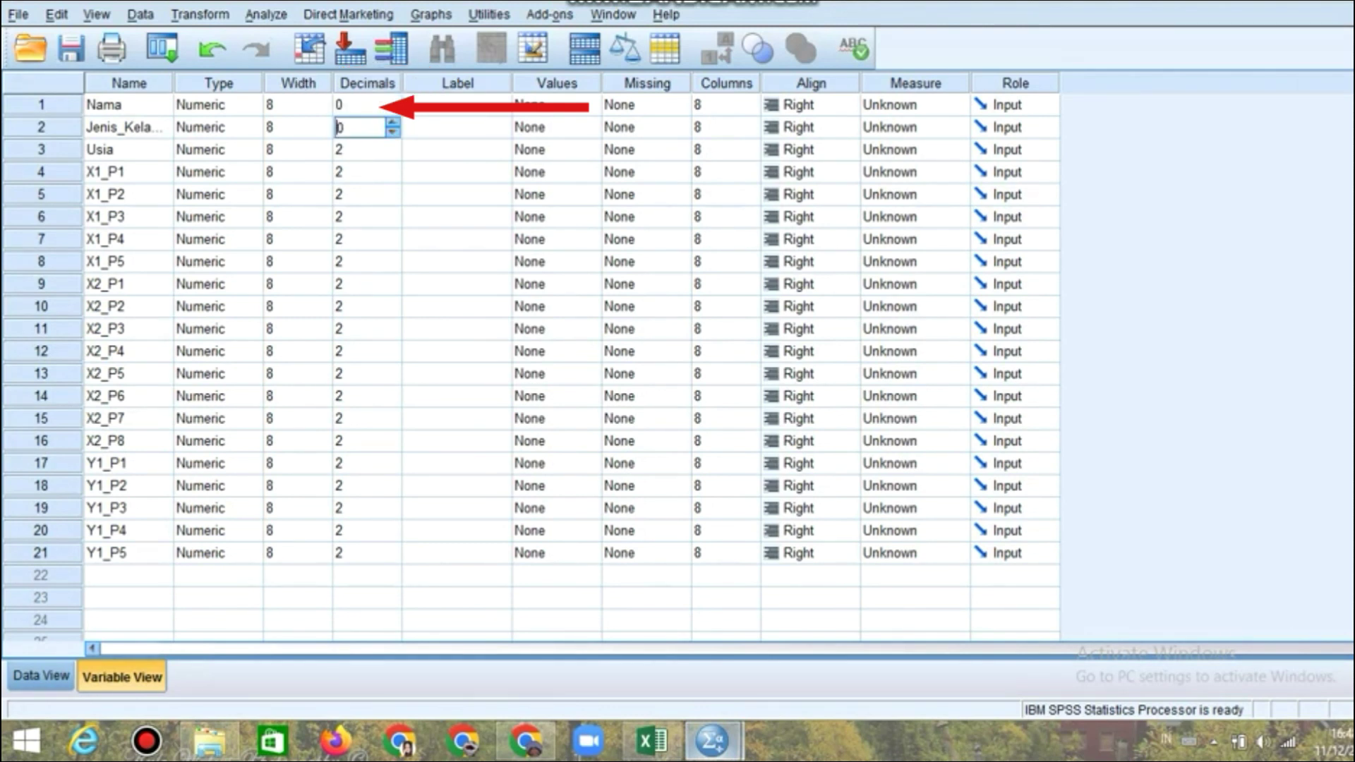
{"action": "left_click", "coordinate": [392, 154]}
{"action": "left_click", "coordinate": [392, 155]}
Set the decimals of the variables X1_P1 through X1_P5 to 0
{"action": "left_click", "coordinate": [392, 177]}
{"action": "left_click", "coordinate": [392, 176]}
{"action": "left_click", "coordinate": [393, 177]}
{"action": "left_click", "coordinate": [393, 199]}
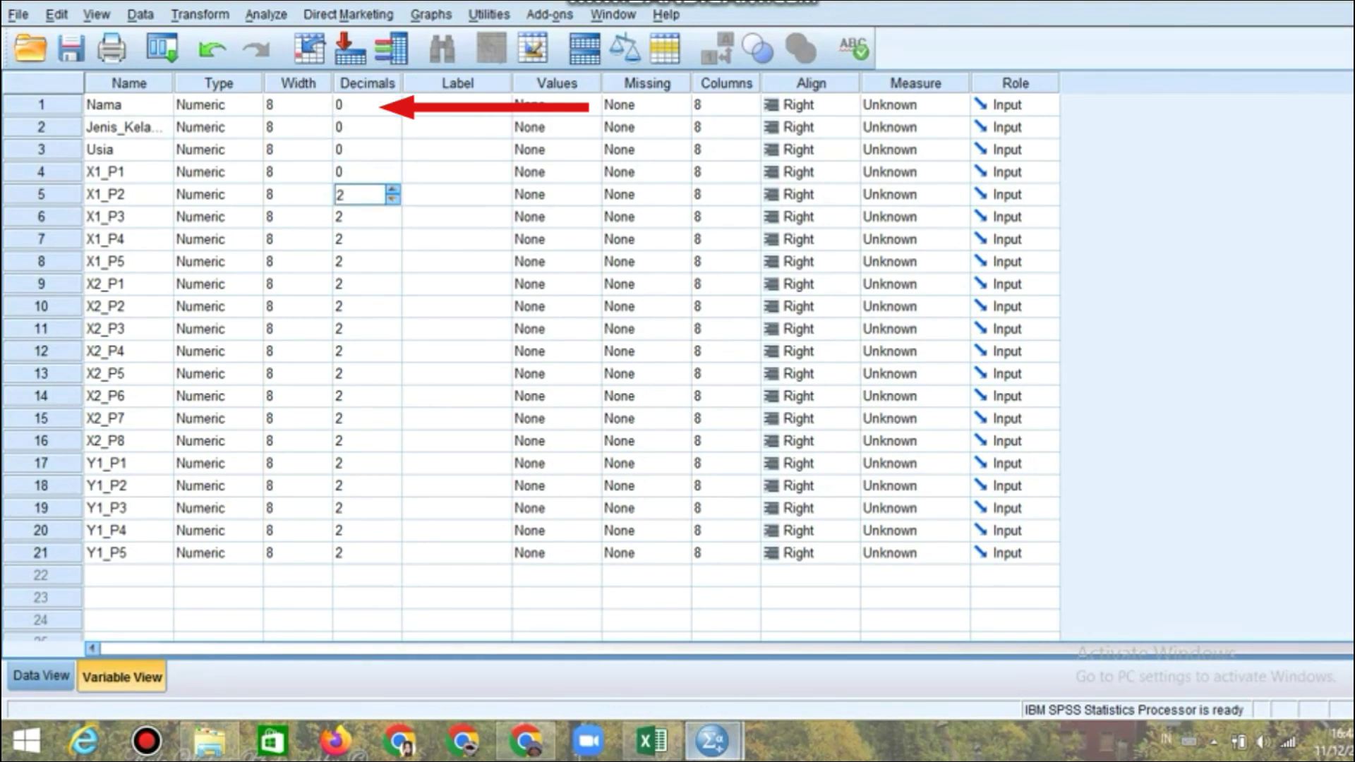
{"action": "left_click", "coordinate": [392, 221]}
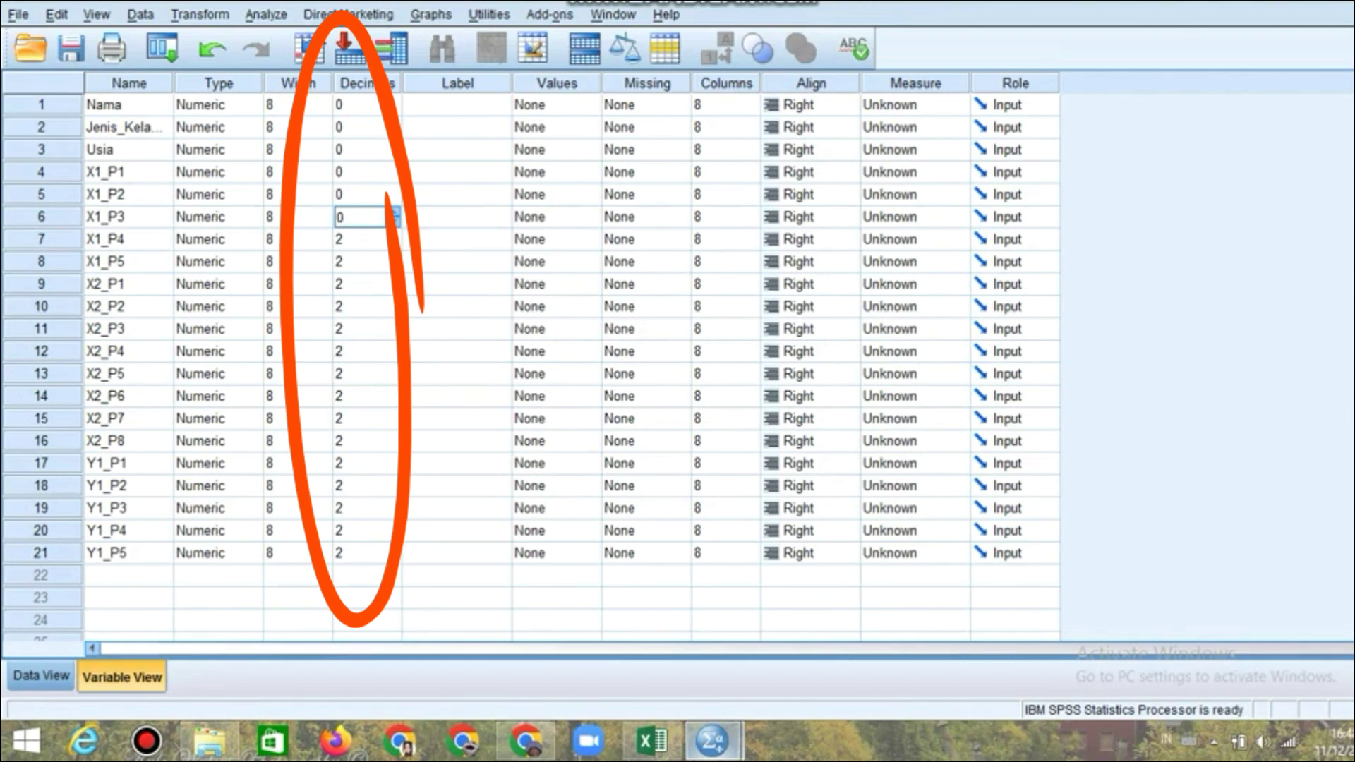
{"action": "left_click", "coordinate": [393, 244]}
{"action": "left_click", "coordinate": [392, 244]}
{"action": "left_click", "coordinate": [393, 244]}
{"action": "left_click", "coordinate": [392, 266]}
{"action": "left_click", "coordinate": [393, 266]}
Set the decimals of the variables X2_P1 through X2_P8 to 0
{"action": "left_click", "coordinate": [393, 288]}
{"action": "left_click", "coordinate": [393, 289]}
{"action": "left_click", "coordinate": [392, 288]}
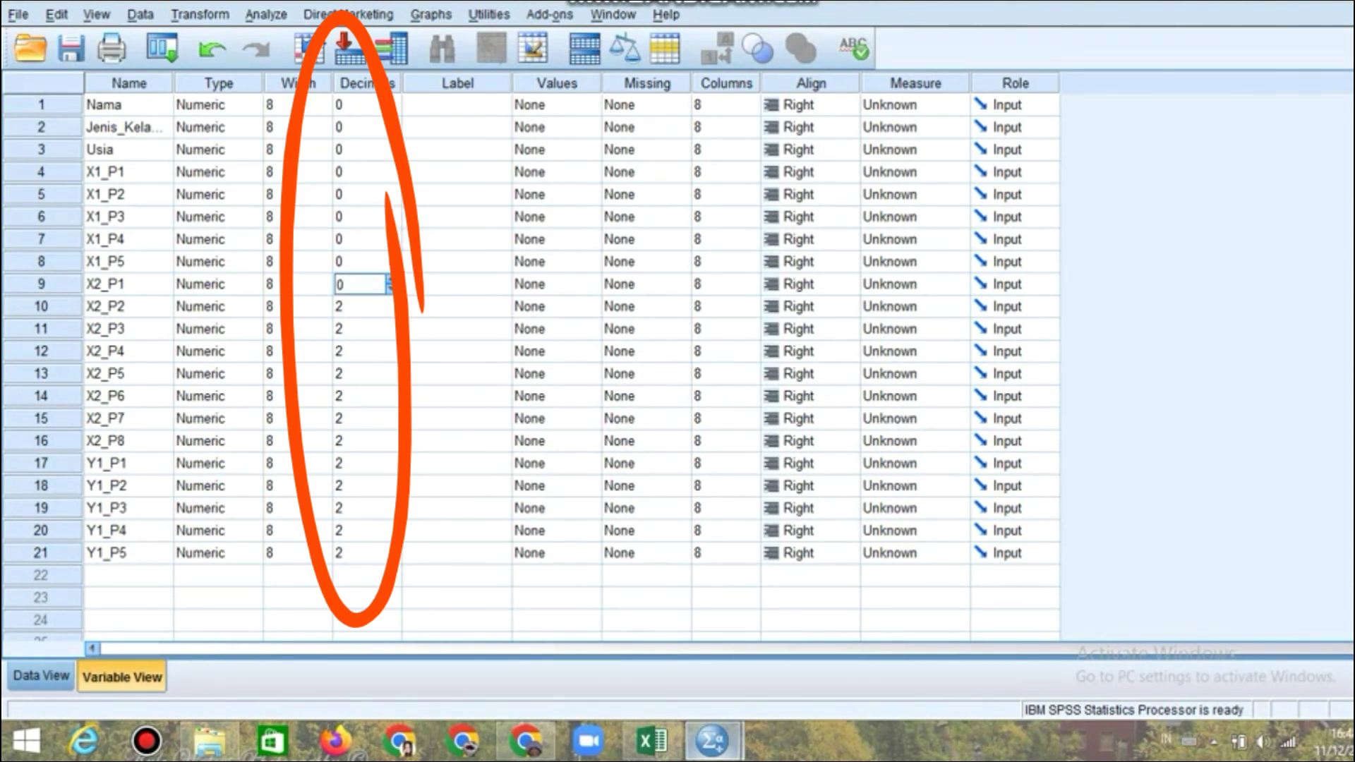
{"action": "left_click", "coordinate": [392, 310]}
{"action": "left_click", "coordinate": [392, 310]}
{"action": "left_click", "coordinate": [392, 333]}
{"action": "left_click", "coordinate": [392, 334]}
{"action": "left_click", "coordinate": [392, 333]}
{"action": "left_click", "coordinate": [392, 356]}
{"action": "left_click", "coordinate": [392, 356]}
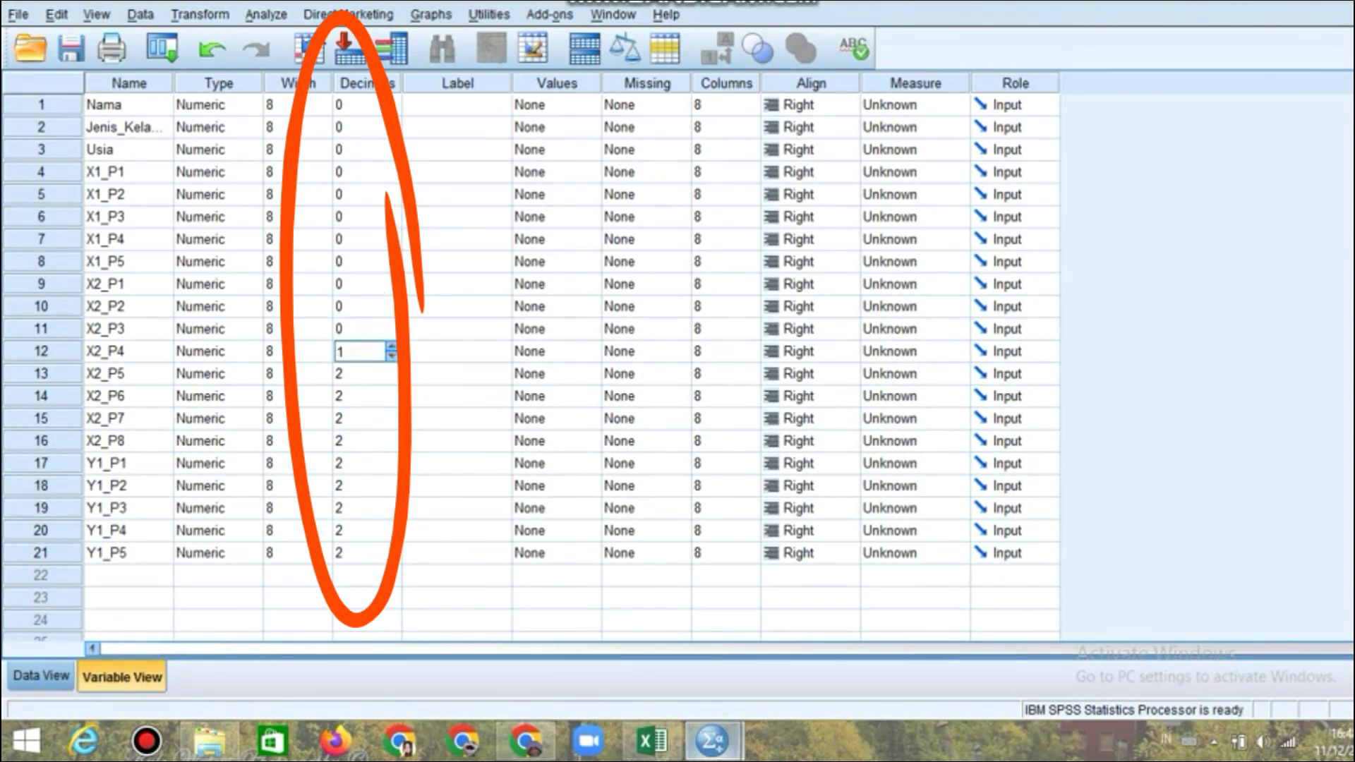
{"action": "left_click", "coordinate": [393, 355]}
{"action": "left_click", "coordinate": [392, 378]}
{"action": "left_click", "coordinate": [393, 401]}
{"action": "left_click", "coordinate": [393, 401]}
{"action": "left_click", "coordinate": [392, 401]}
{"action": "left_click", "coordinate": [393, 415]}
{"action": "left_click", "coordinate": [393, 414]}
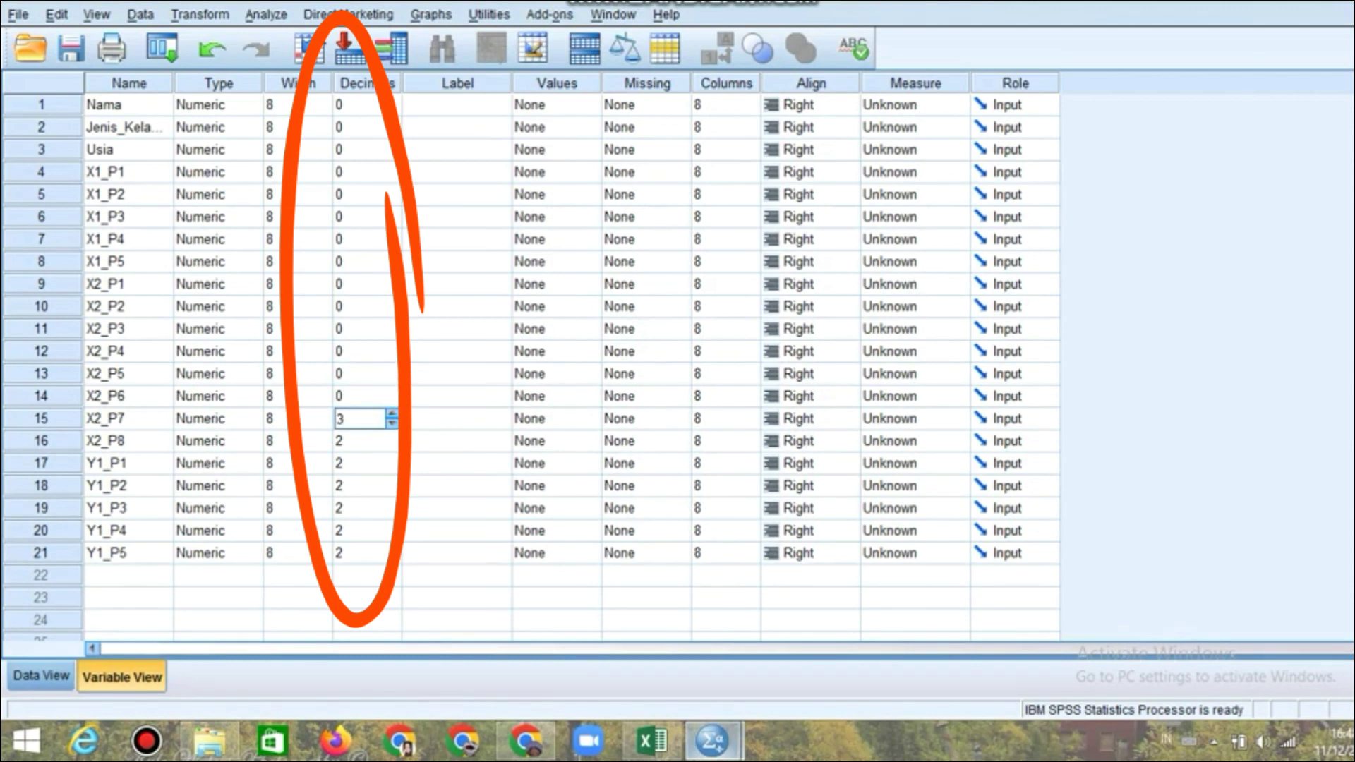
{"action": "left_click", "coordinate": [392, 445]}
{"action": "left_click", "coordinate": [392, 445]}
{"action": "left_click", "coordinate": [392, 446]}
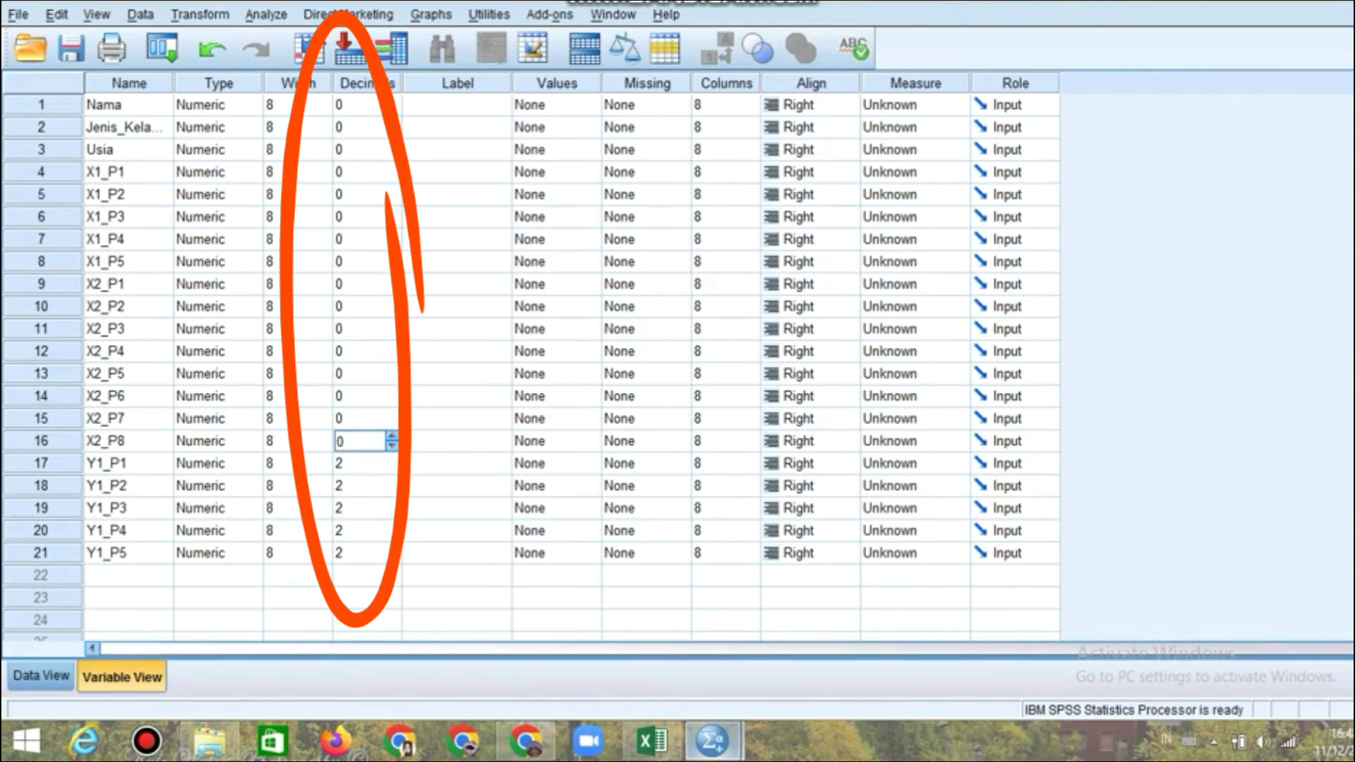
Set the decimals of the variables Y1_P1 through Y1_P5 to 0
{"action": "left_click", "coordinate": [393, 468]}
{"action": "left_click", "coordinate": [392, 491]}
{"action": "left_click", "coordinate": [393, 490]}
{"action": "left_click", "coordinate": [393, 490]}
{"action": "left_click", "coordinate": [392, 513]}
{"action": "left_click", "coordinate": [393, 513]}
{"action": "left_click", "coordinate": [392, 513]}
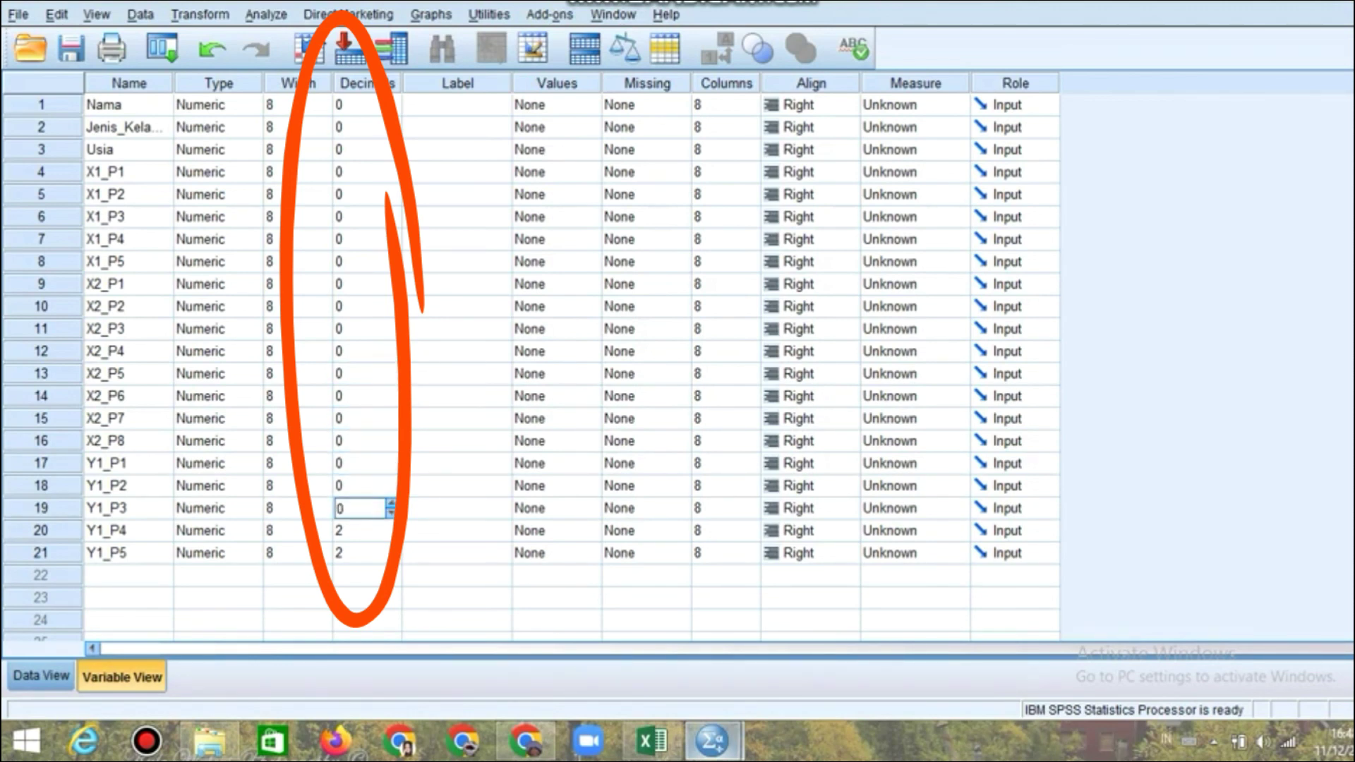
{"action": "double_click", "coordinate": [392, 535]}
{"action": "left_click", "coordinate": [393, 535]}
{"action": "double_click", "coordinate": [392, 558]}
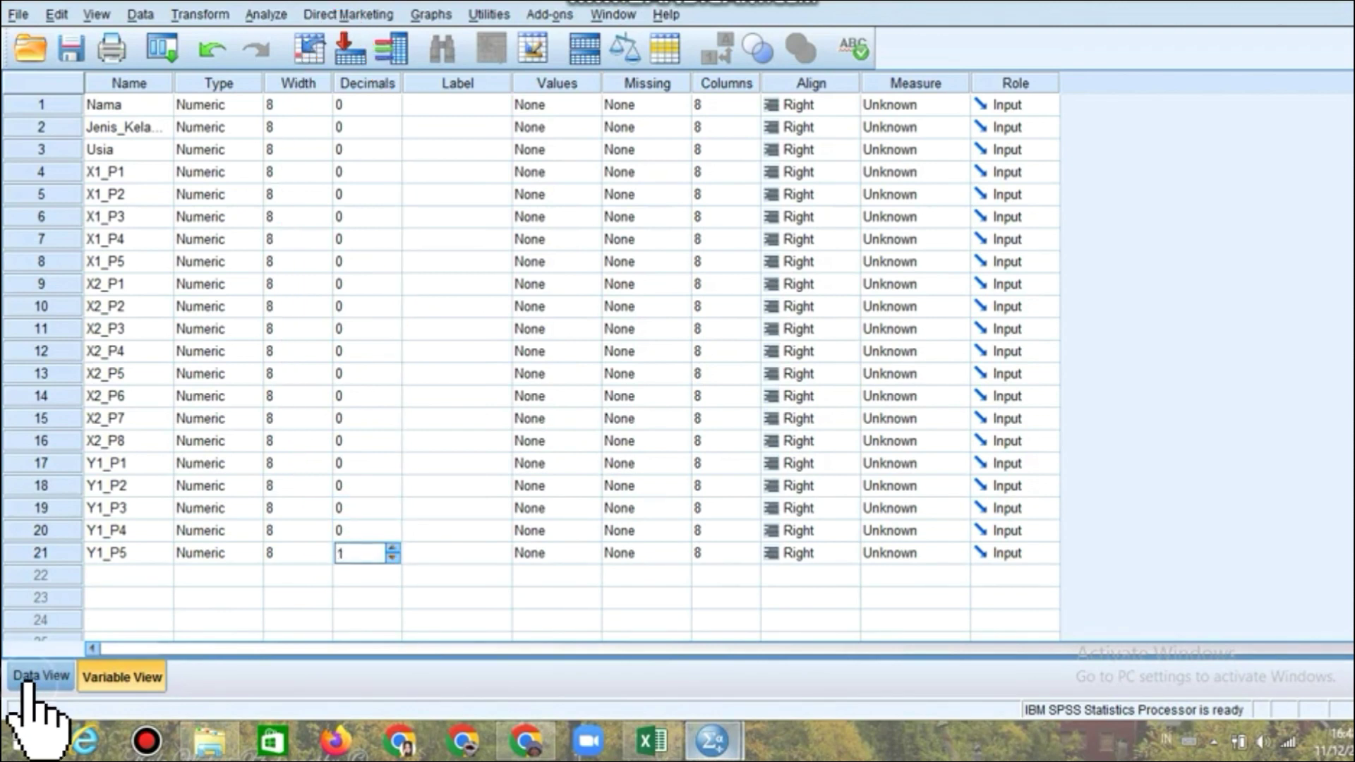
Switch to the Excel response sheet and insert an empty column between Jenis Kelamin and Usia
{"action": "left_click", "coordinate": [28, 678]}
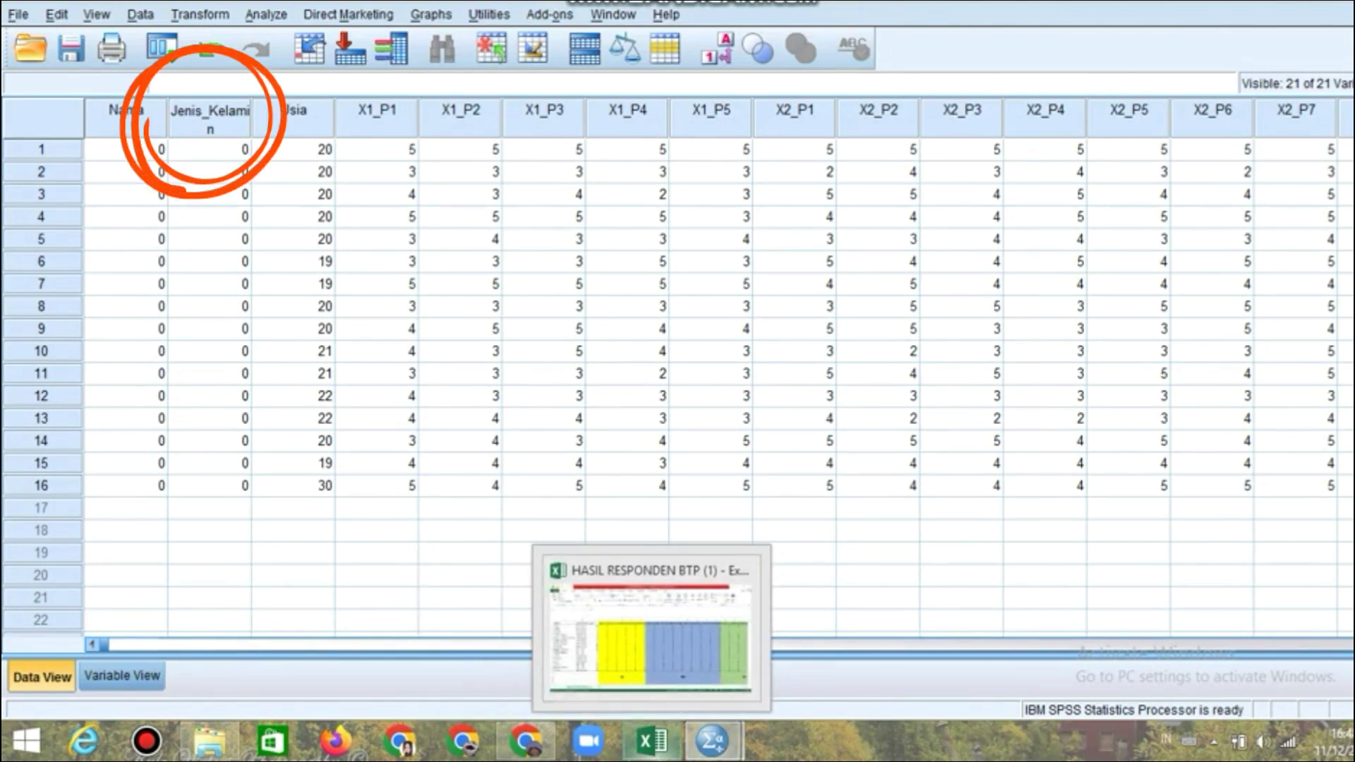
{"action": "left_click", "coordinate": [653, 741]}
{"action": "left_click", "coordinate": [224, 284]}
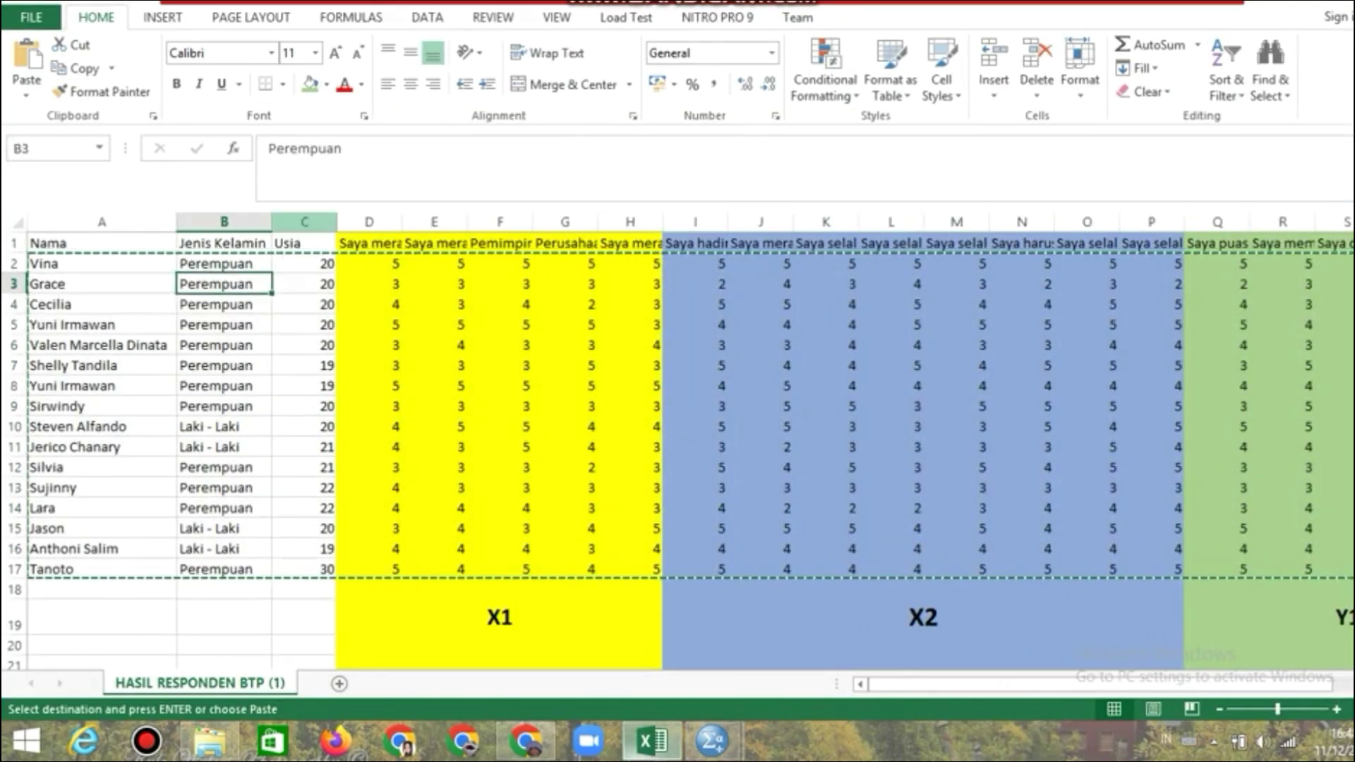
{"action": "left_click", "coordinate": [304, 222]}
{"action": "left_click", "coordinate": [224, 264]}
{"action": "left_click", "coordinate": [225, 244]}
{"action": "key", "text": "Escape"}
{"action": "left_click", "coordinate": [304, 222]}
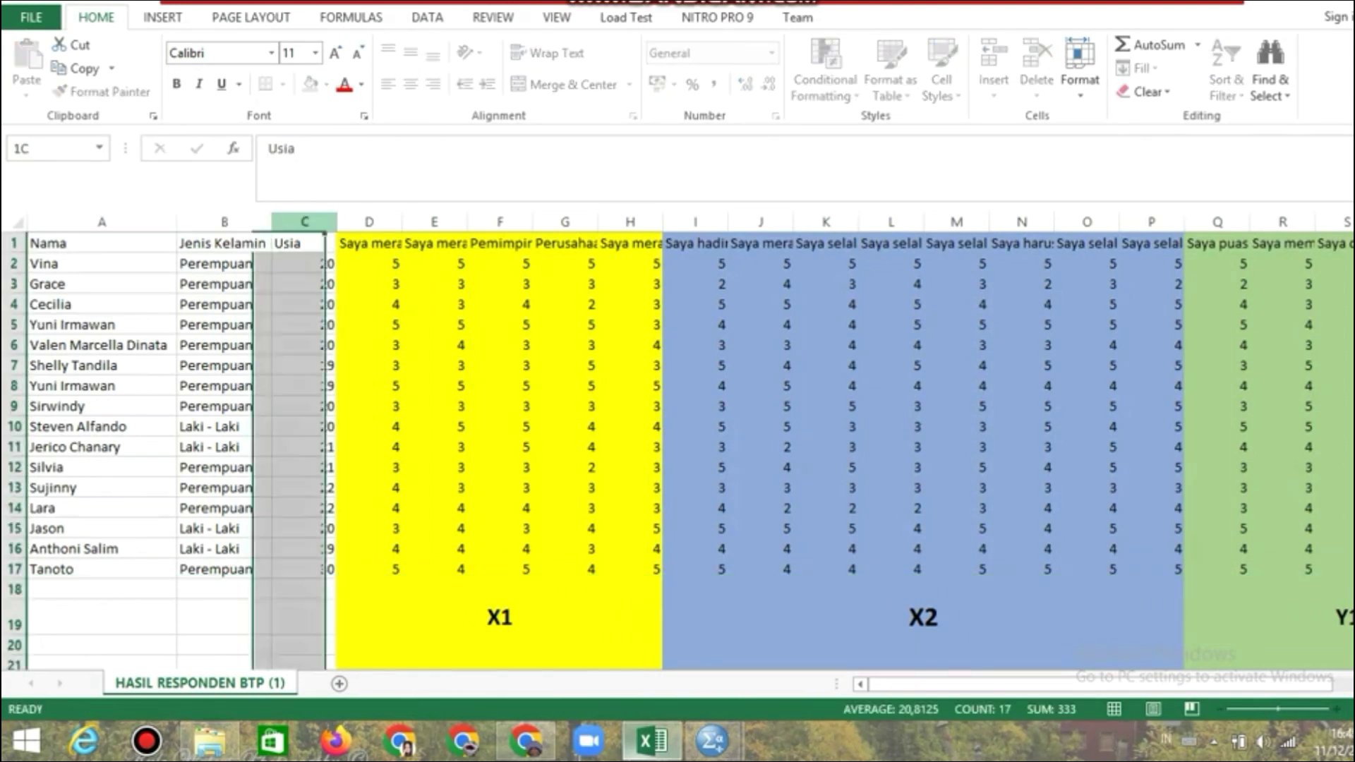
{"action": "left_click", "coordinate": [994, 56]}
Enter the coding note "KODE 1= LAKI - LAKI" in cell B19 below the Jenis Kelamin data
{"action": "left_click", "coordinate": [225, 618]}
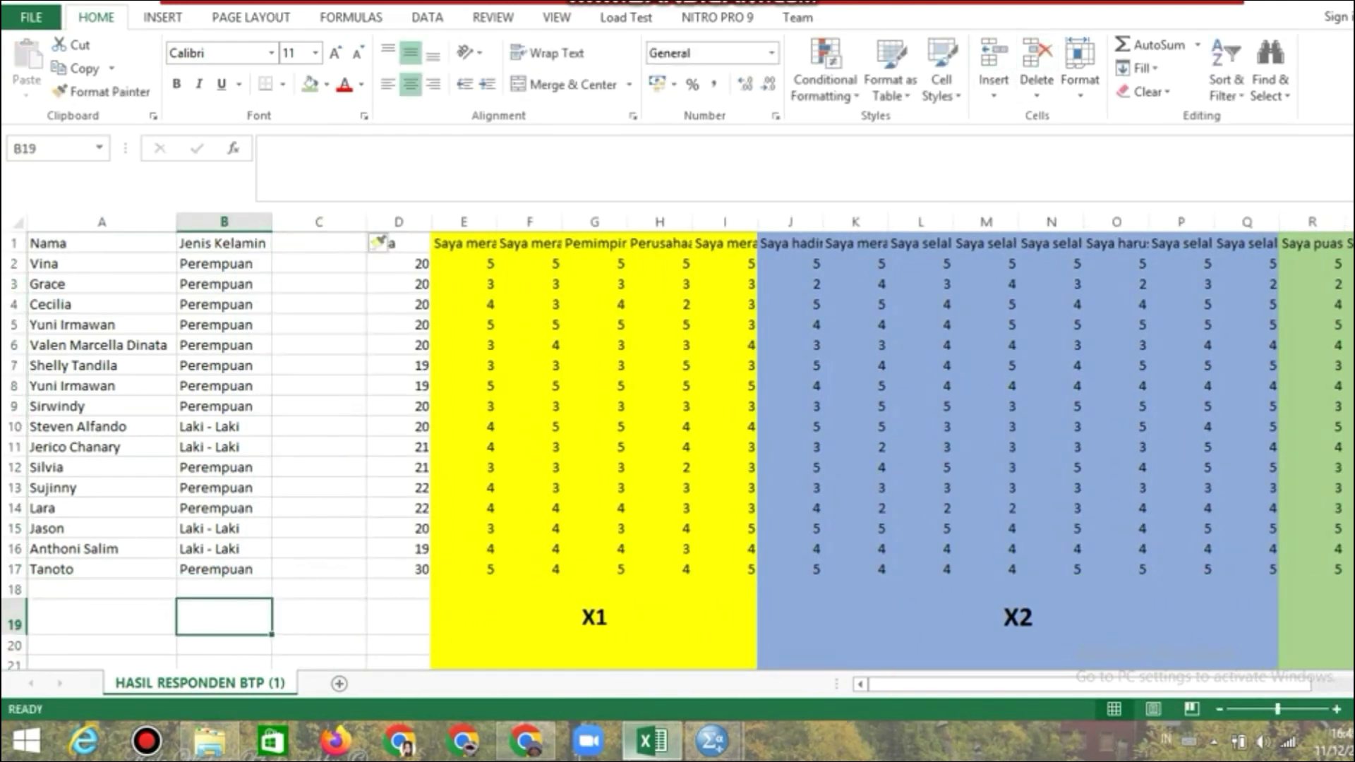
{"action": "type", "text": "KODE 1"}
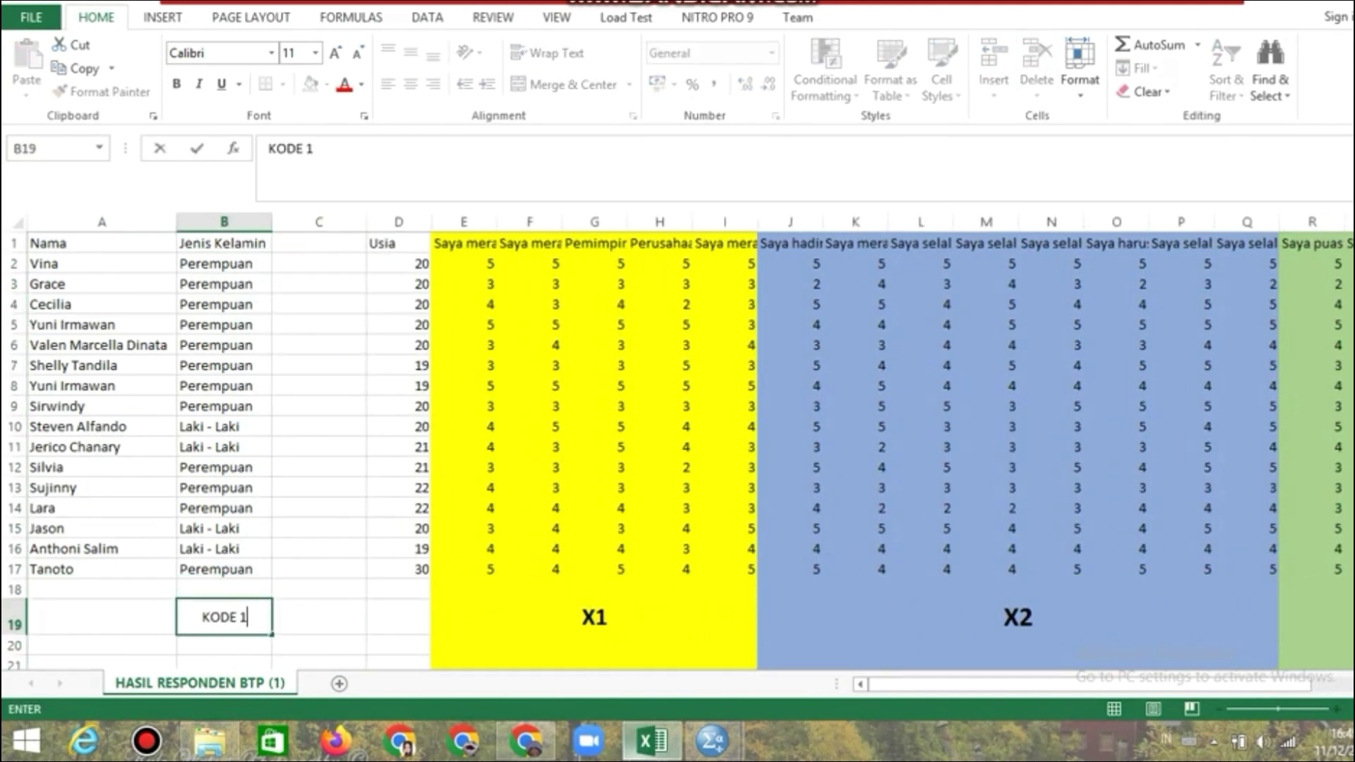
{"action": "type", "text": "= LAKI"}
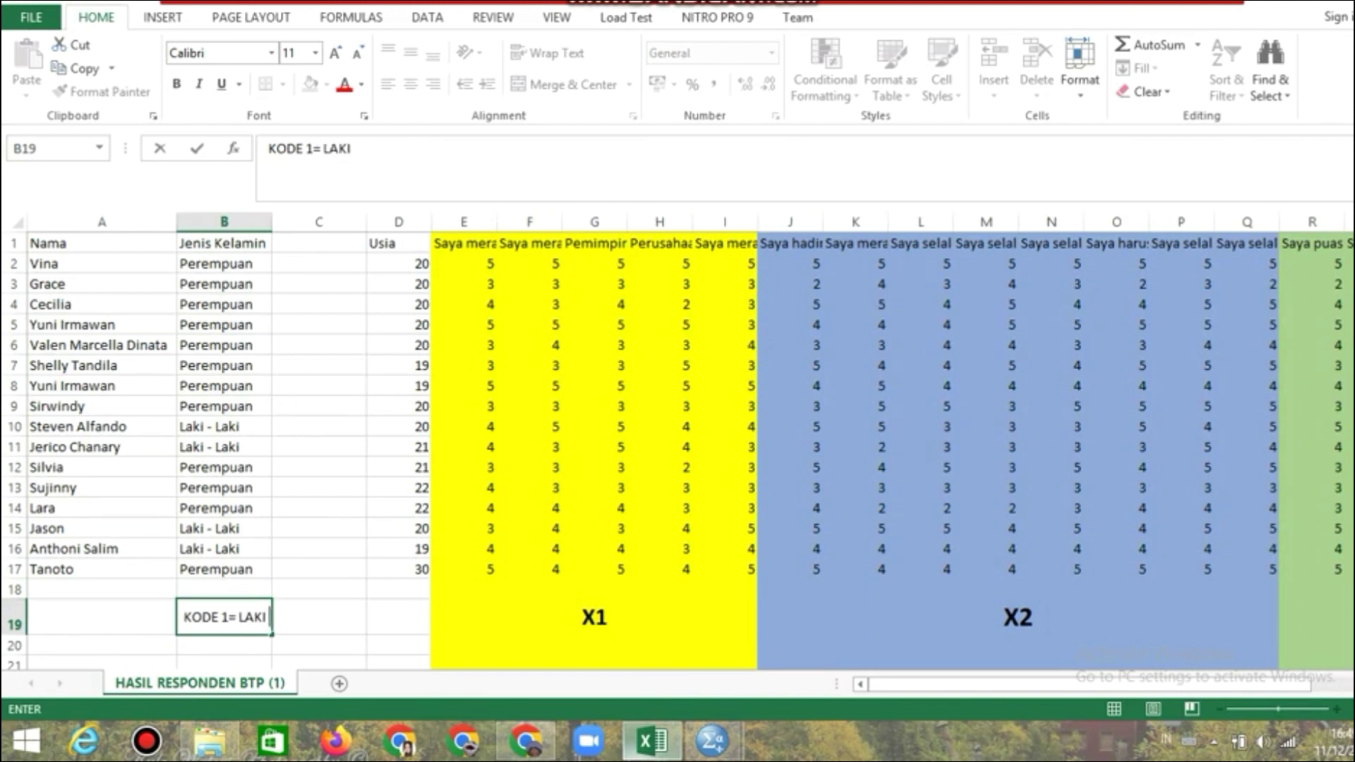
{"action": "type", "text": " - LAKI"}
{"action": "key", "text": "Return"}
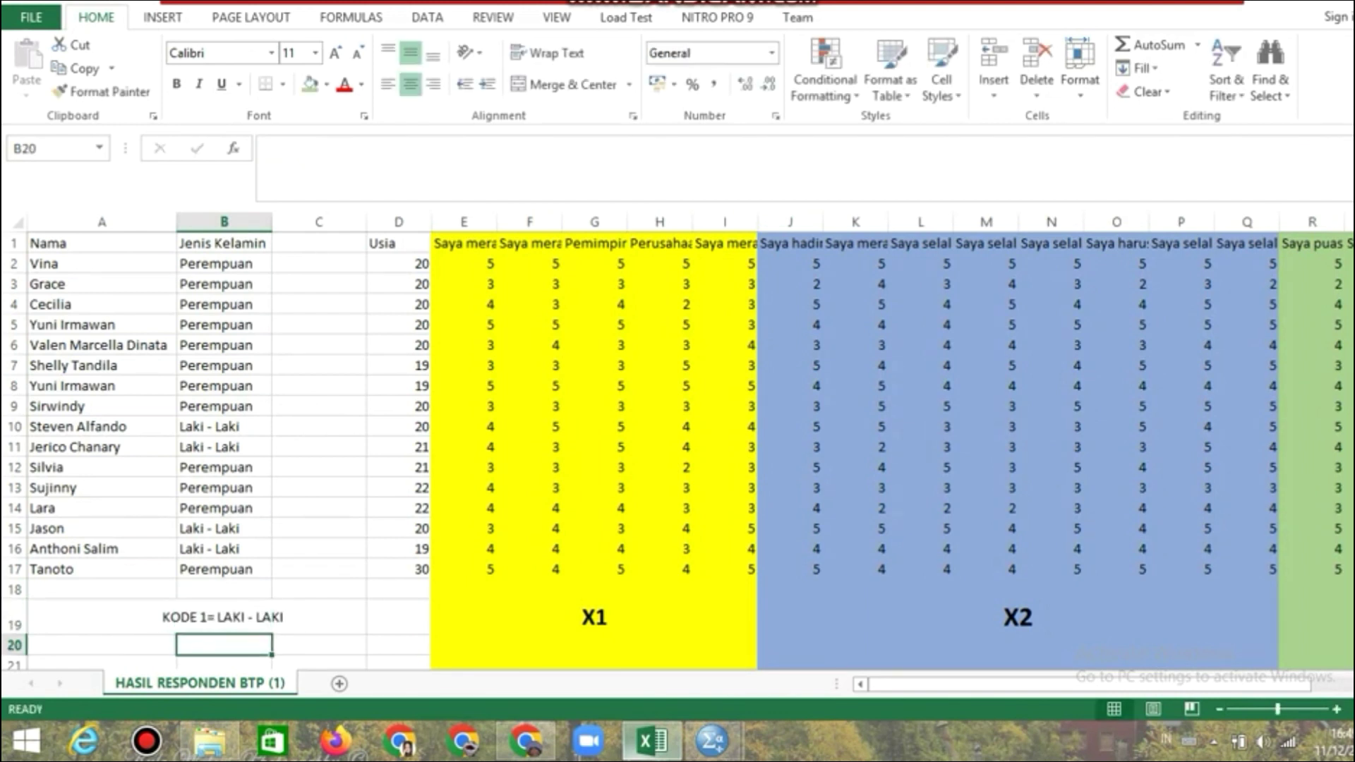
Enter the coding note "KODE 2= PEREMPUAN" in cell B20
{"action": "type", "text": "KO"}
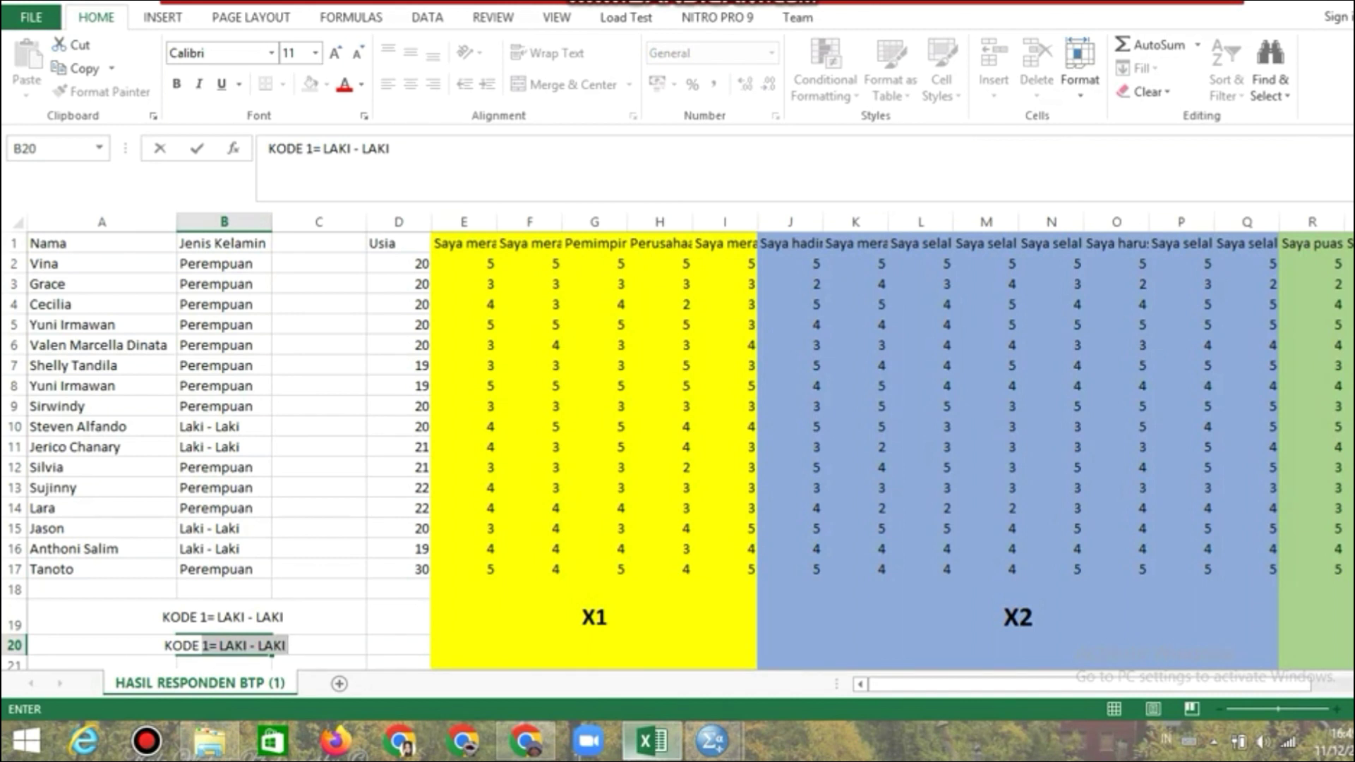
{"action": "type", "text": "DE"}
{"action": "key", "text": "BackSpace"}
{"action": "type", "text": "2"}
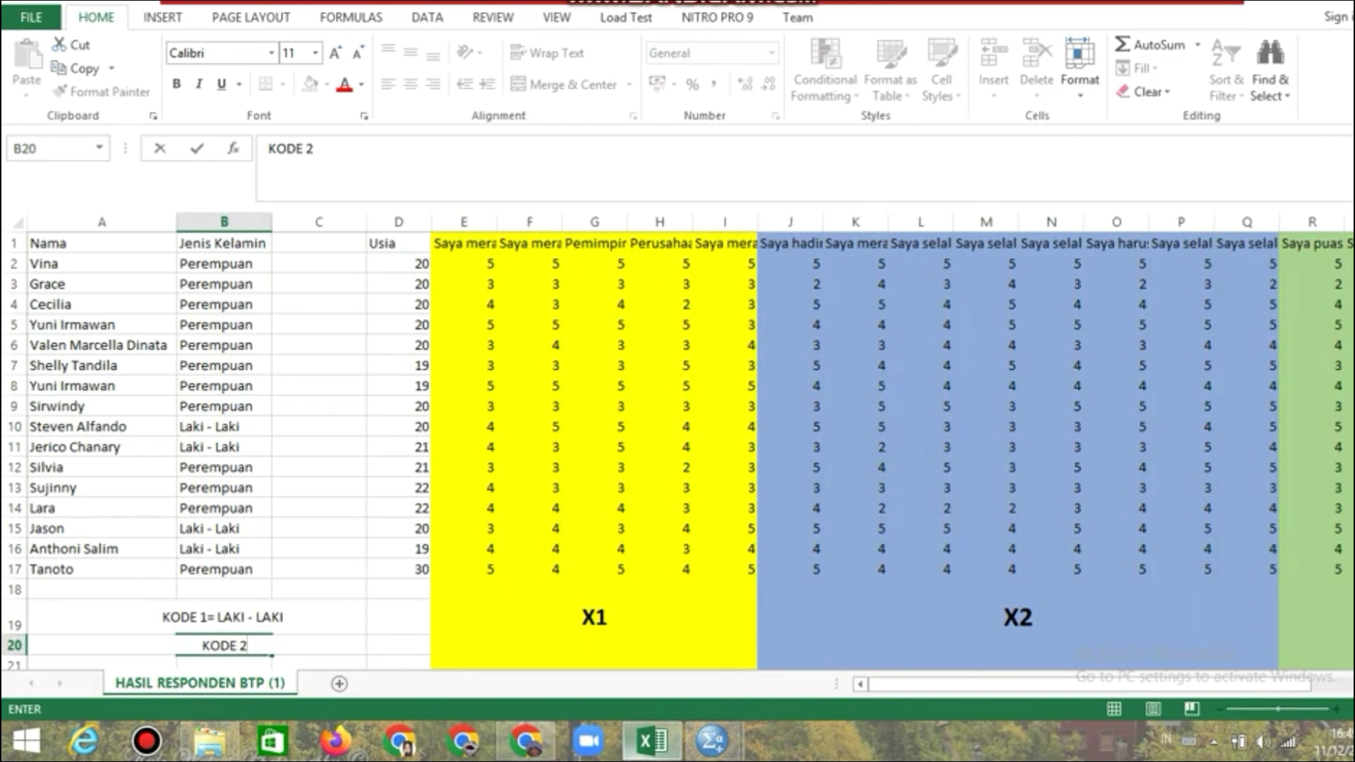
{"action": "type", "text": "= PEREM"}
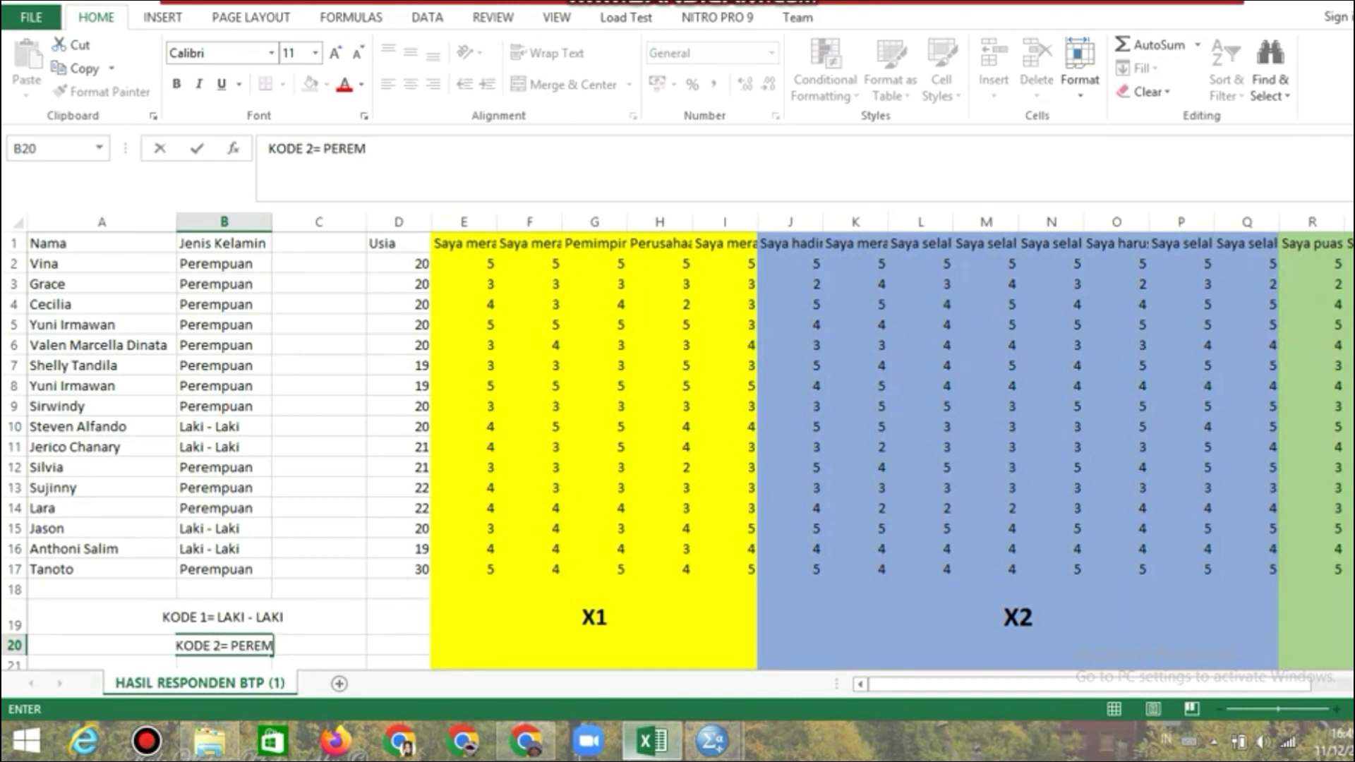
{"action": "type", "text": "PUAN"}
{"action": "key", "text": "Return"}
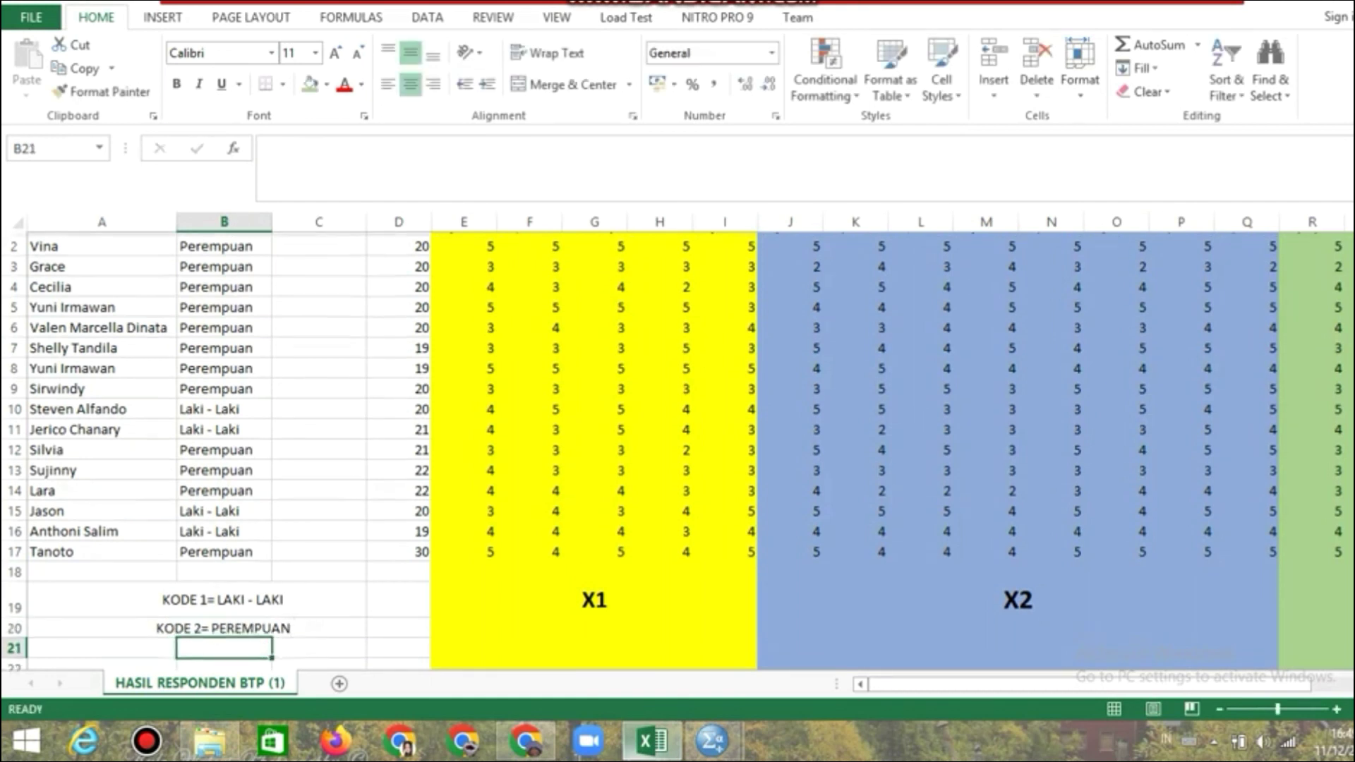
Enter the gender code 2 in each of the cells C2 to C9 for the Perempuan respondents
{"action": "scroll", "coordinate": [318, 452], "scroll_direction": "up", "scroll_amount": 1}
{"action": "left_click", "coordinate": [319, 284]}
{"action": "key", "text": "Up"}
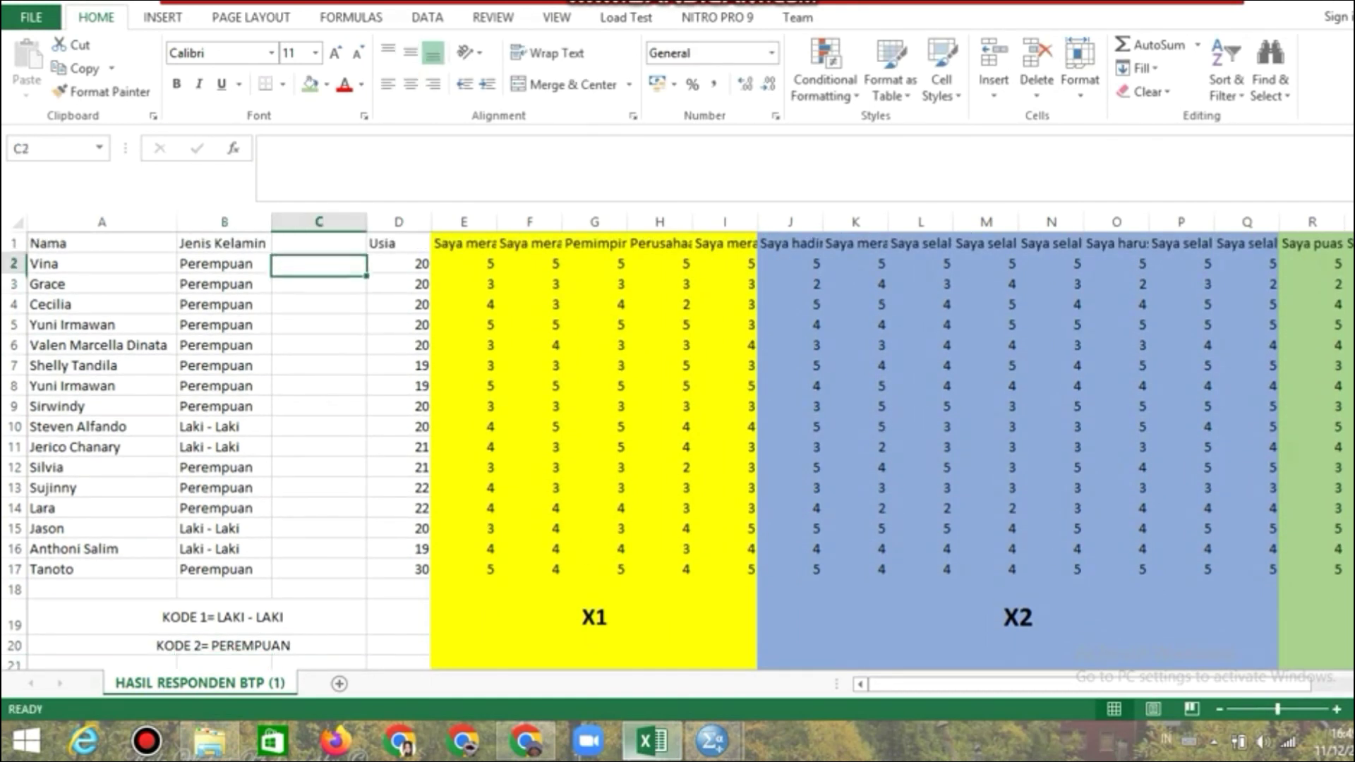
{"action": "type", "text": "2"}
{"action": "key", "text": "Return"}
{"action": "type", "text": "2"}
{"action": "key", "text": "Return"}
{"action": "type", "text": "2"}
{"action": "key", "text": "Return"}
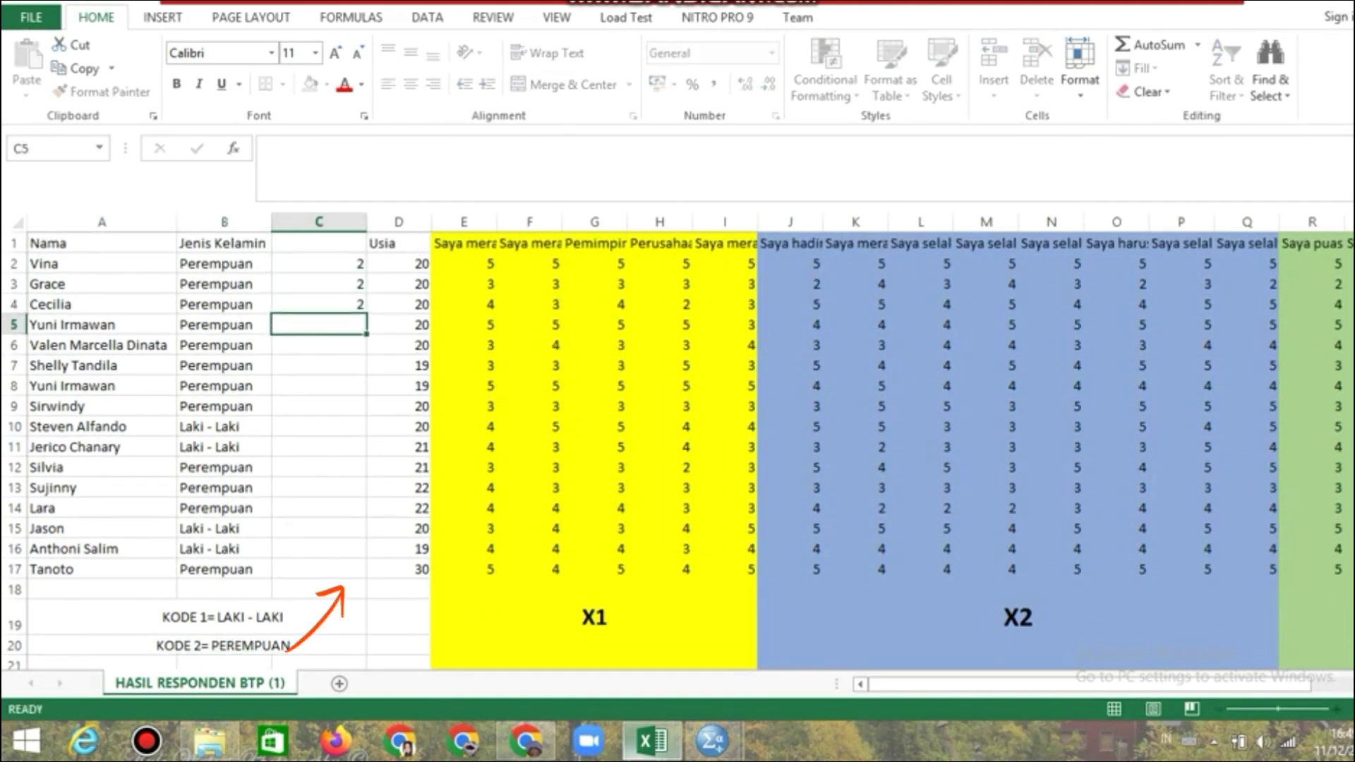
{"action": "type", "text": "2"}
{"action": "key", "text": "Return"}
{"action": "type", "text": "2"}
{"action": "key", "text": "Return"}
{"action": "type", "text": "2"}
{"action": "key", "text": "Return"}
{"action": "type", "text": "2"}
{"action": "key", "text": "Return"}
{"action": "type", "text": "2"}
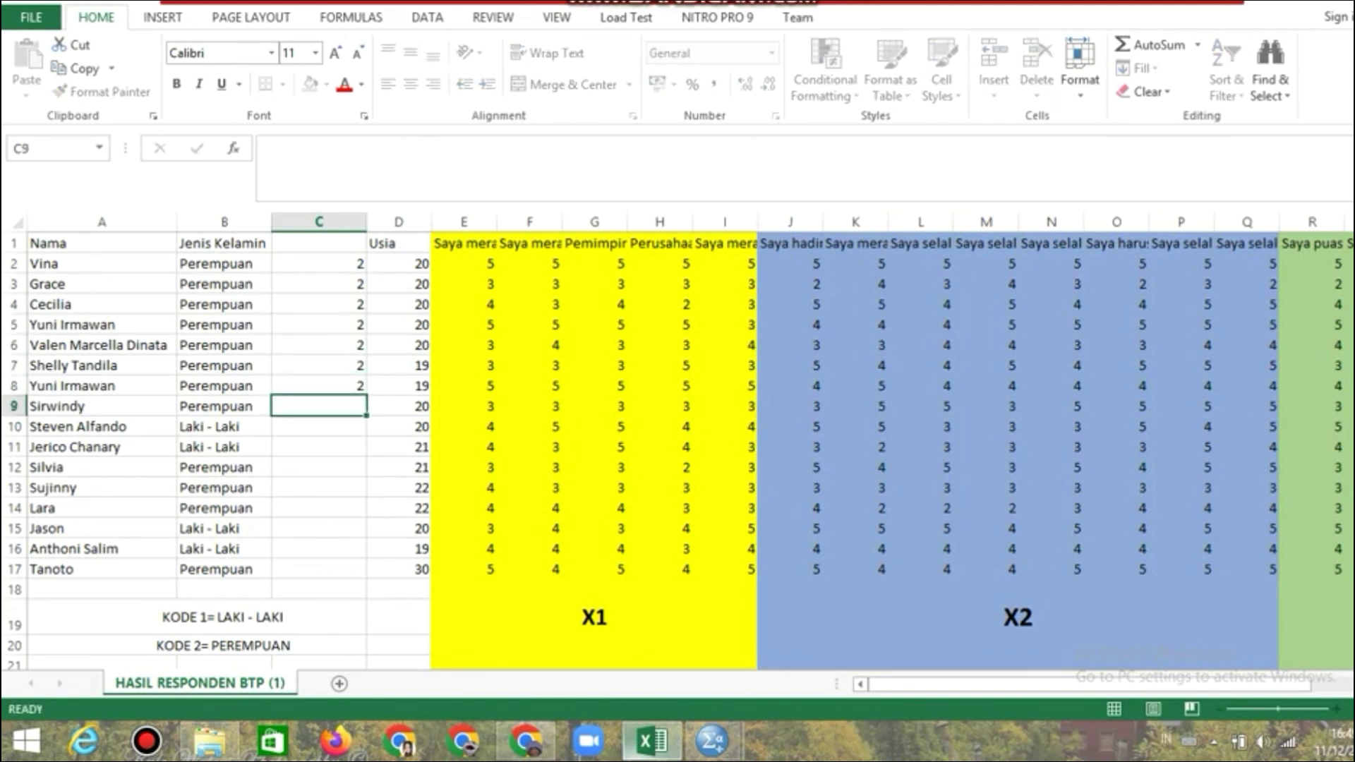
{"action": "key", "text": "Return"}
Enter the gender codes 1, 1, 2, 2, 2, 1, 1, 2 in cells C10 to C17, matching the Jenis Kelamin column
{"action": "type", "text": "1"}
{"action": "key", "text": "Return"}
{"action": "type", "text": "1"}
{"action": "key", "text": "Return"}
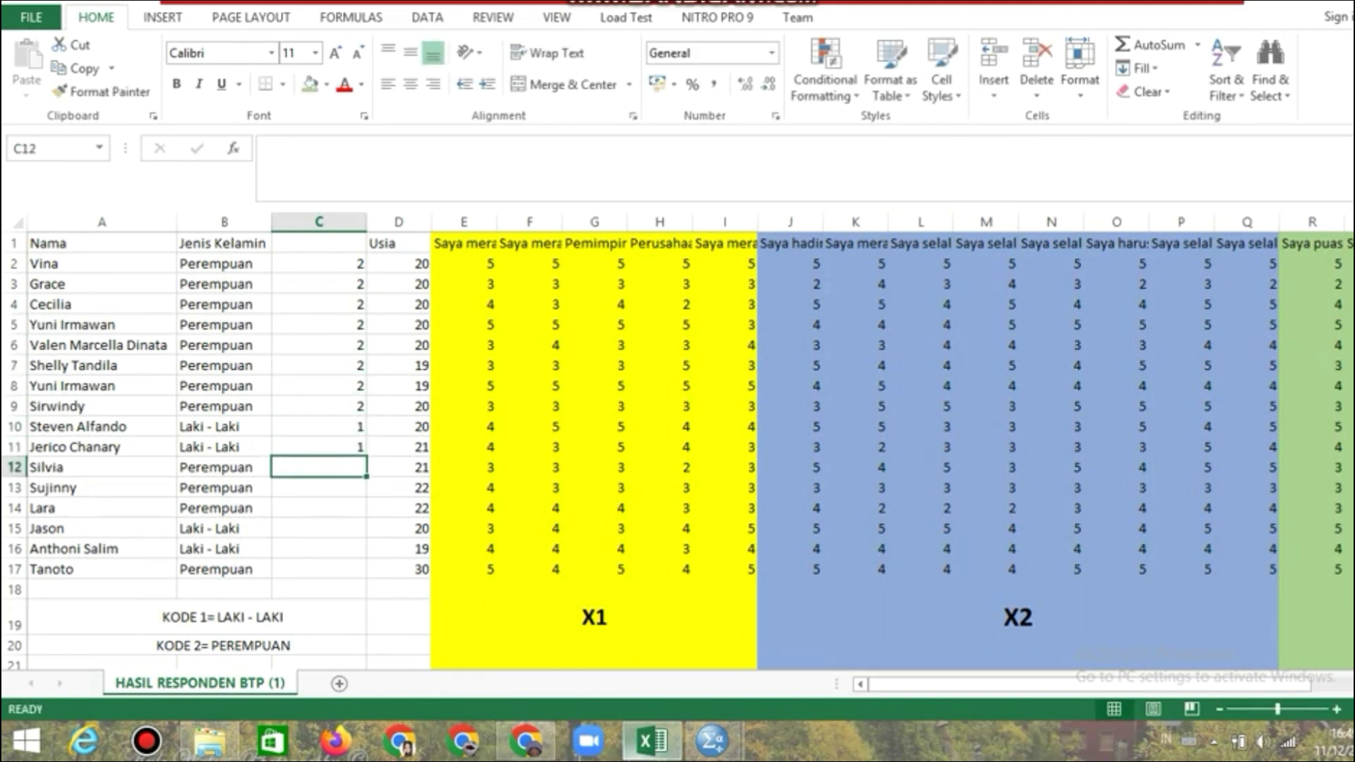
{"action": "type", "text": "2"}
{"action": "key", "text": "Return"}
{"action": "type", "text": "2"}
{"action": "key", "text": "Return"}
{"action": "type", "text": "2"}
{"action": "key", "text": "Return"}
{"action": "type", "text": "1"}
{"action": "key", "text": "Return"}
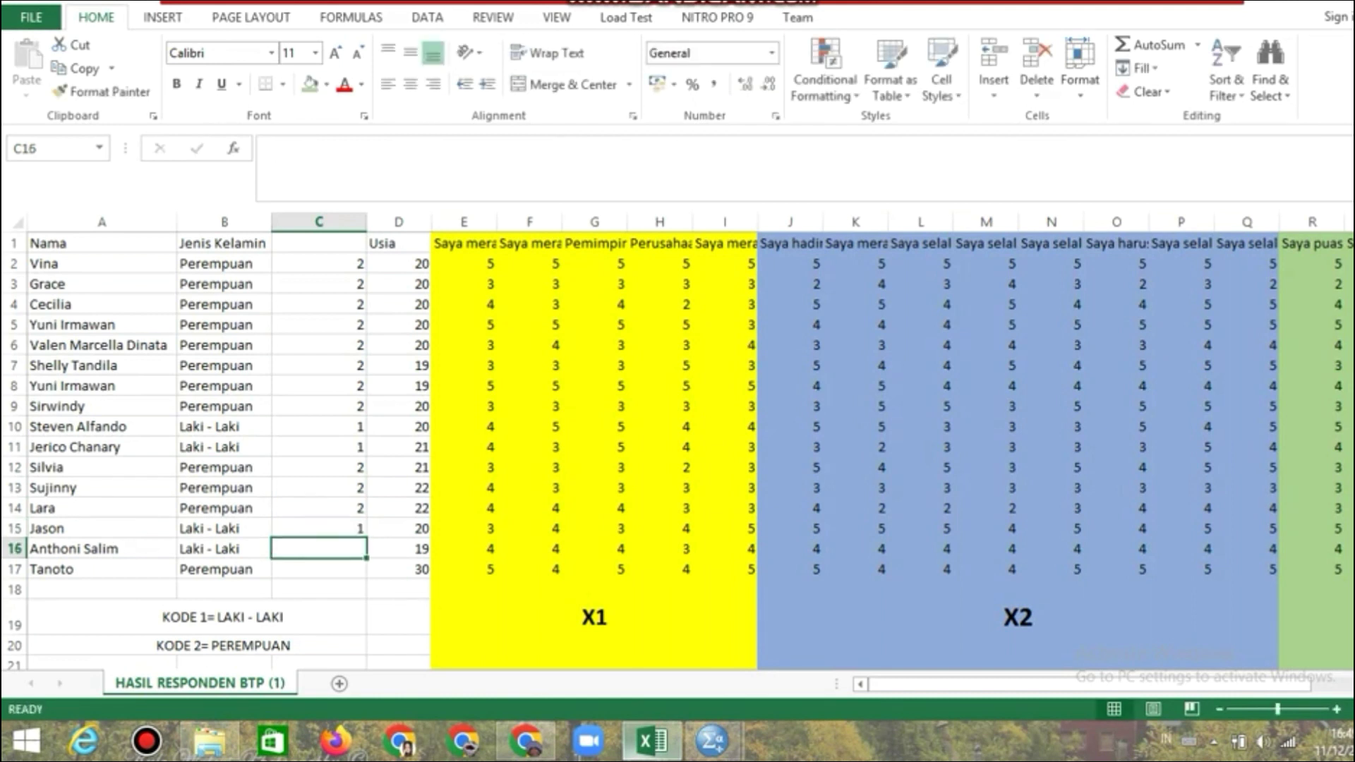
{"action": "type", "text": "1"}
{"action": "key", "text": "Return"}
{"action": "type", "text": "2"}
{"action": "key", "text": "Return"}
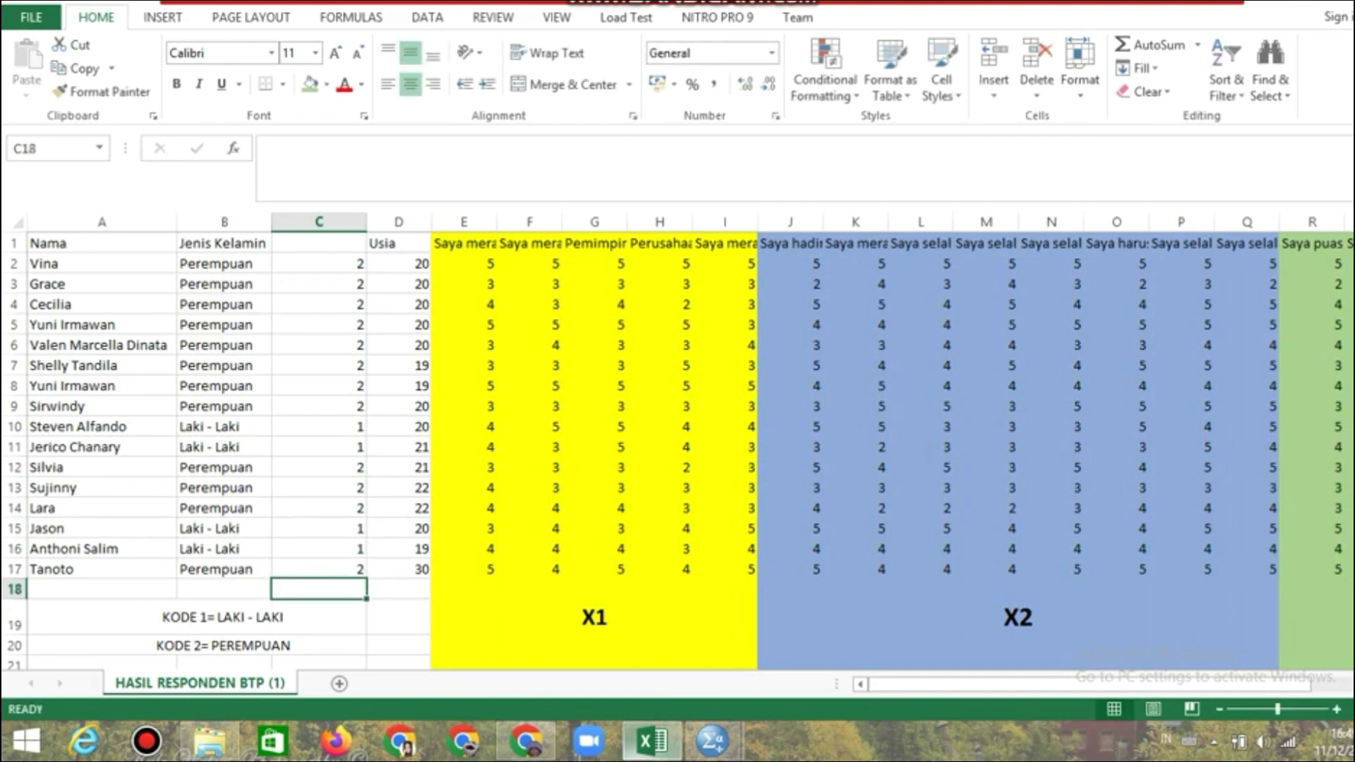
Copy the gender codes C2:C17 from Excel and paste them into the Jenis_Kelamin column of the SPSS Data View starting at row 1
{"action": "left_click_drag", "start_coordinate": [318, 264], "coordinate": [318, 570]}
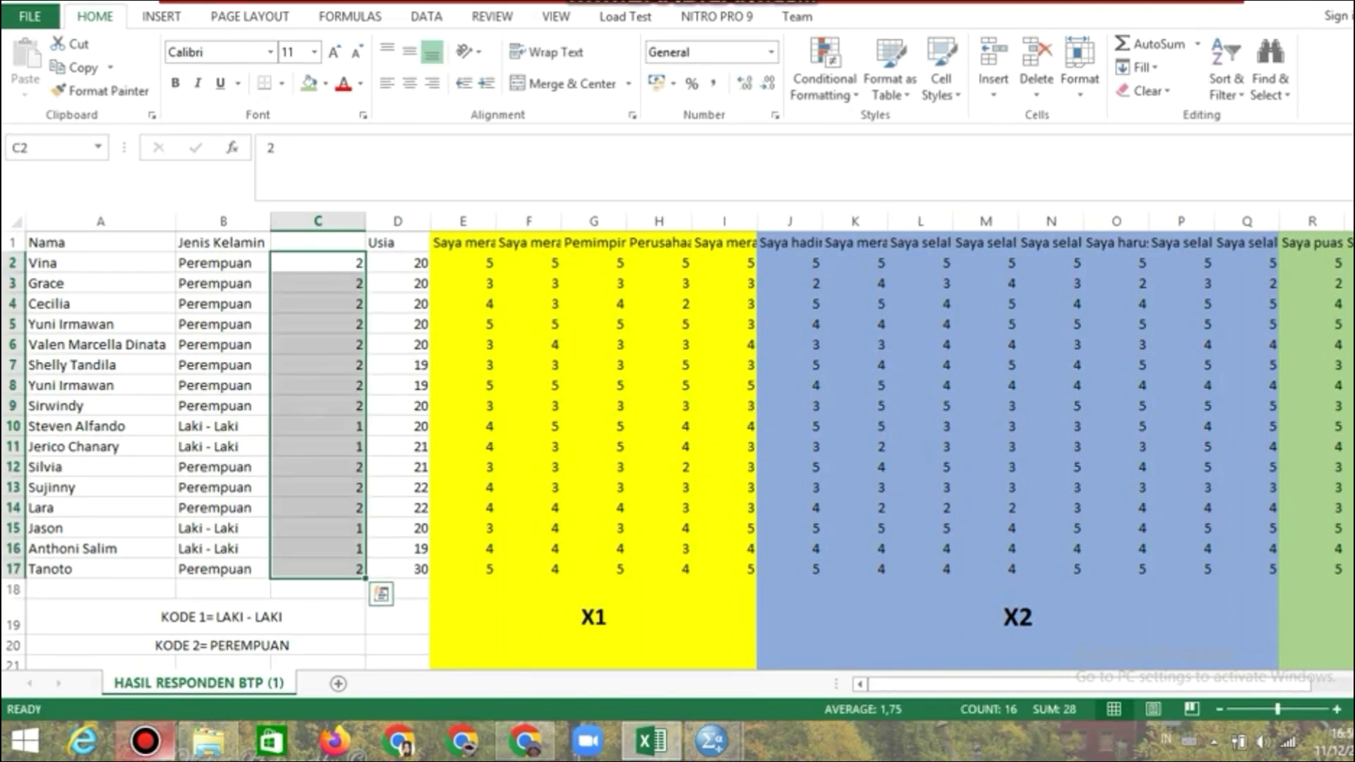
{"action": "key", "text": "ctrl+c"}
{"action": "left_click", "coordinate": [711, 741]}
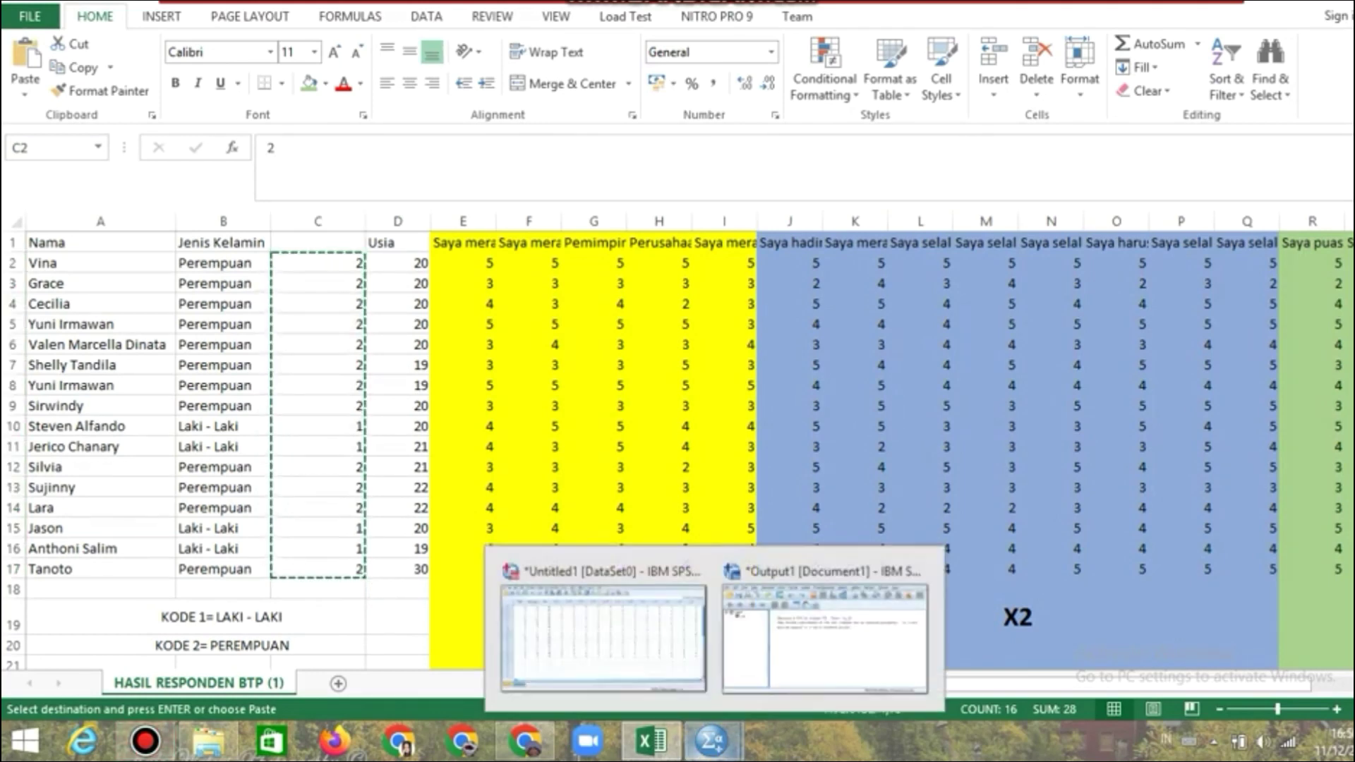
{"action": "left_click", "coordinate": [593, 678]}
{"action": "left_click", "coordinate": [208, 149]}
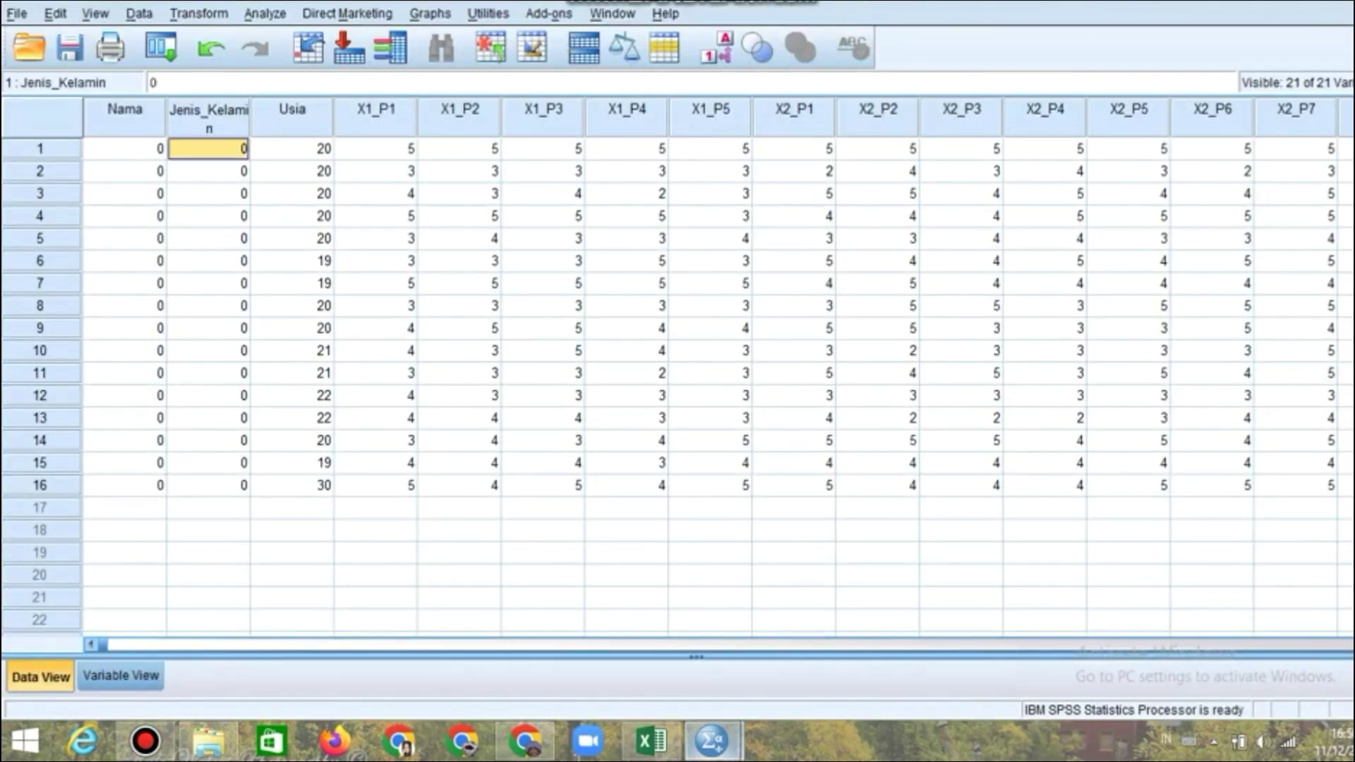
{"action": "key", "text": "ctrl+v"}
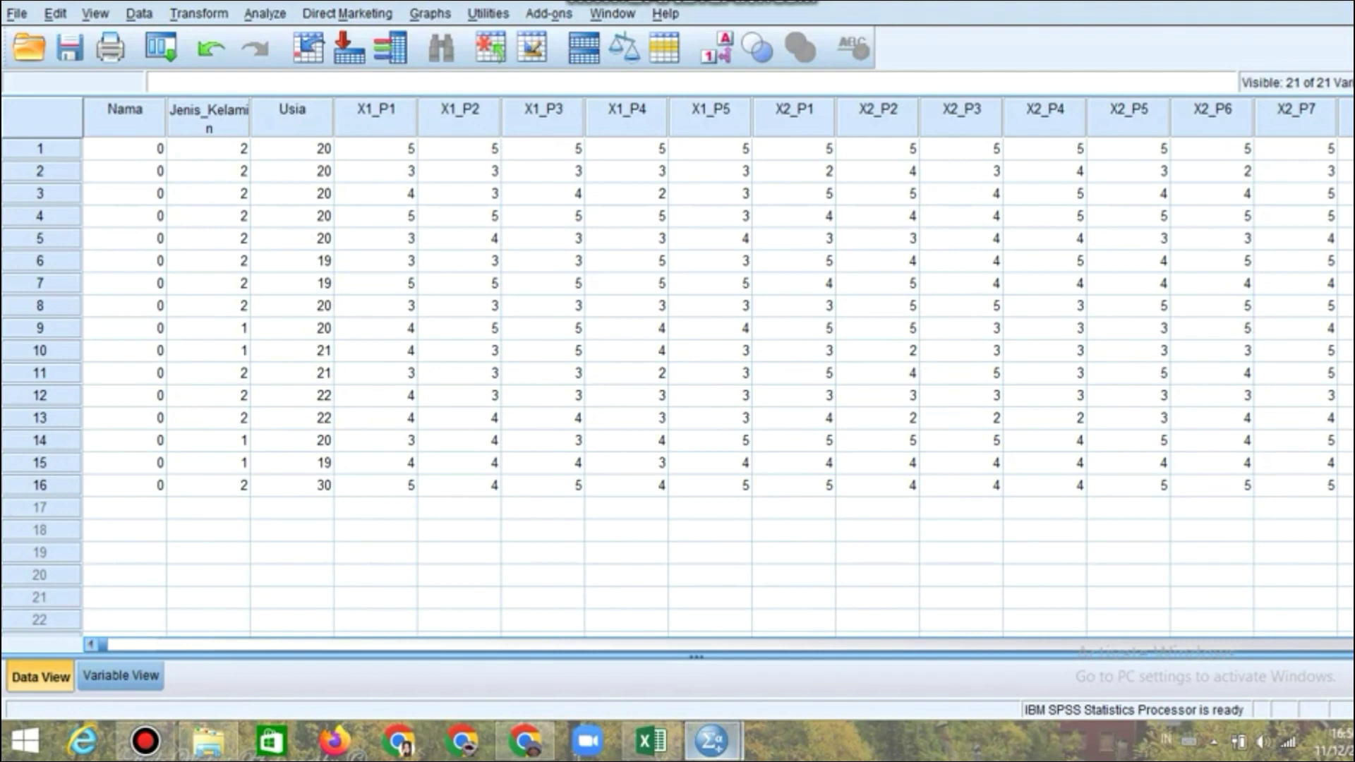
{"action": "left_click", "coordinate": [650, 741]}
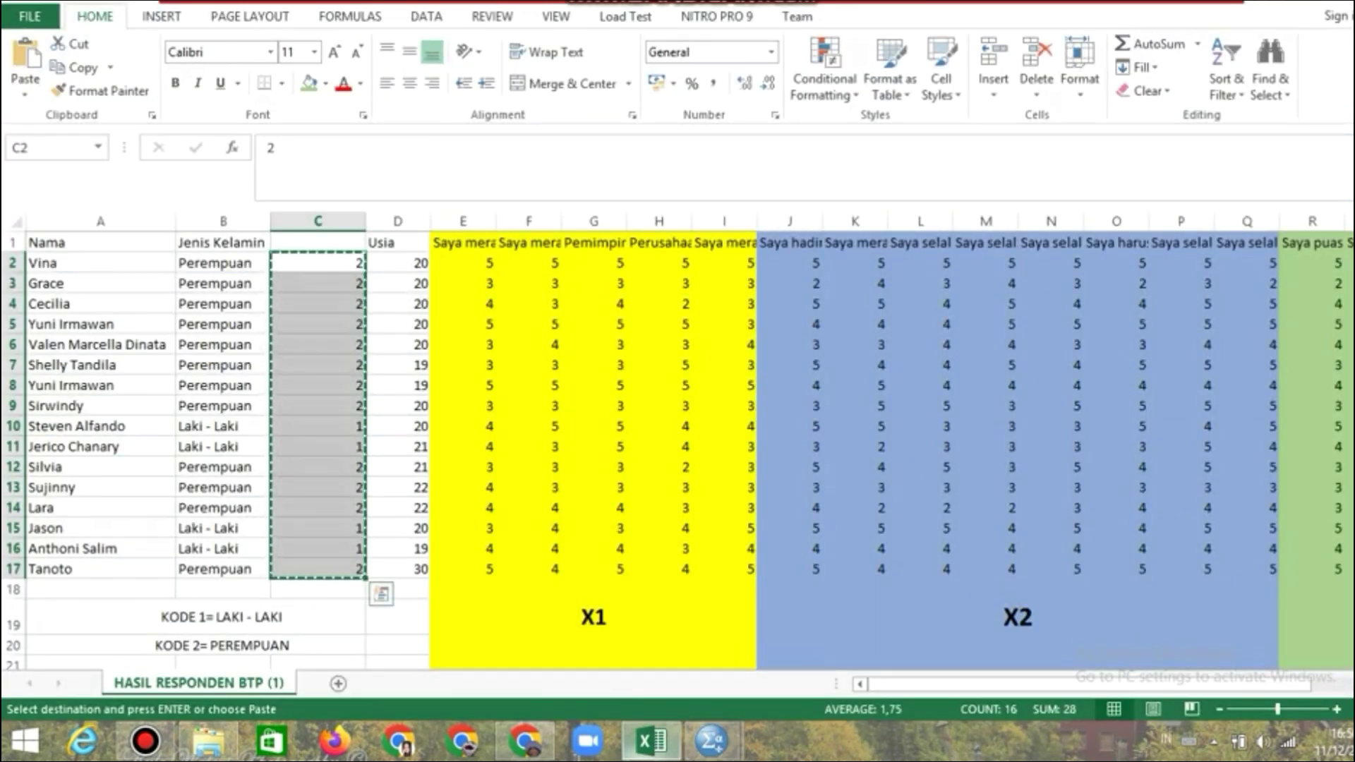
{"action": "left_click", "coordinate": [711, 741]}
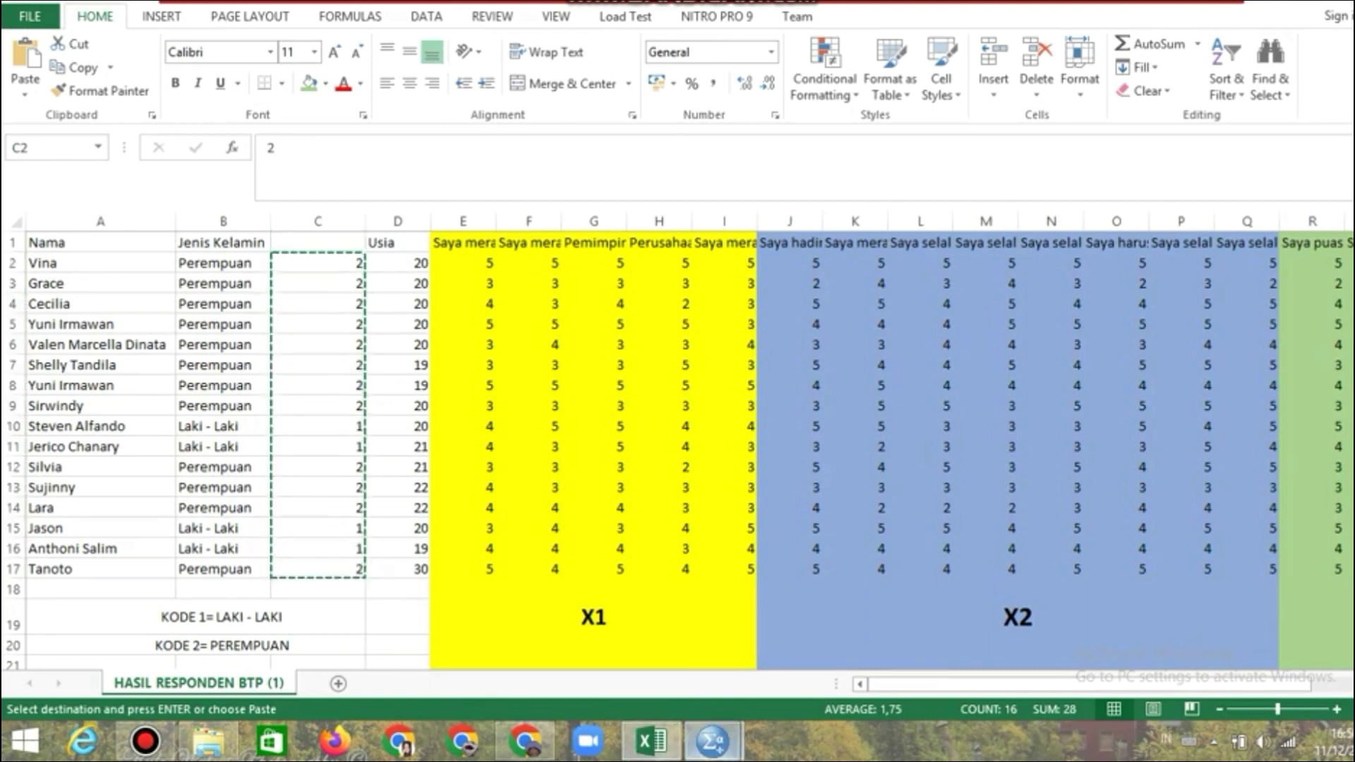
{"action": "left_click", "coordinate": [605, 688]}
In SPSS, open the value labels of Jenis_Kelamin and add the label "Laki - Laki" for value 1
{"action": "left_click", "coordinate": [106, 679]}
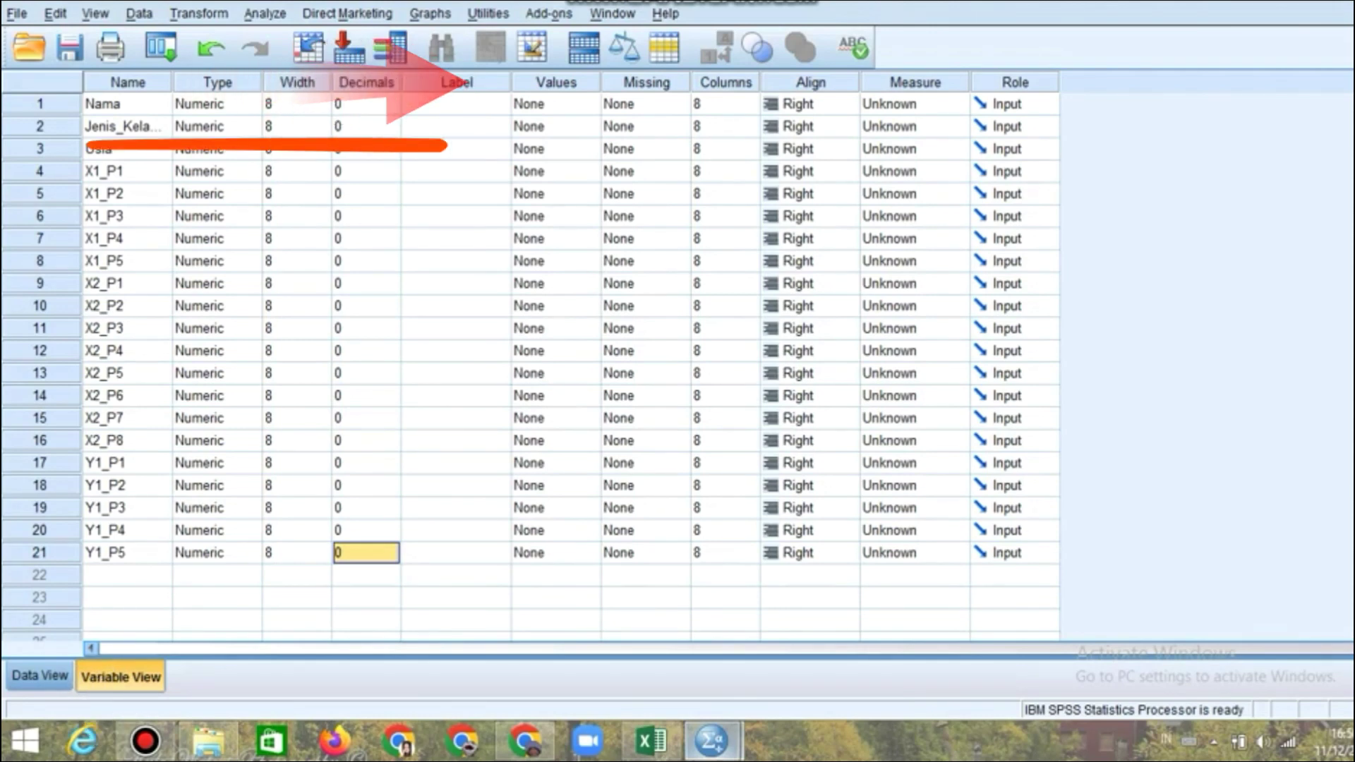
{"action": "left_click", "coordinate": [591, 126]}
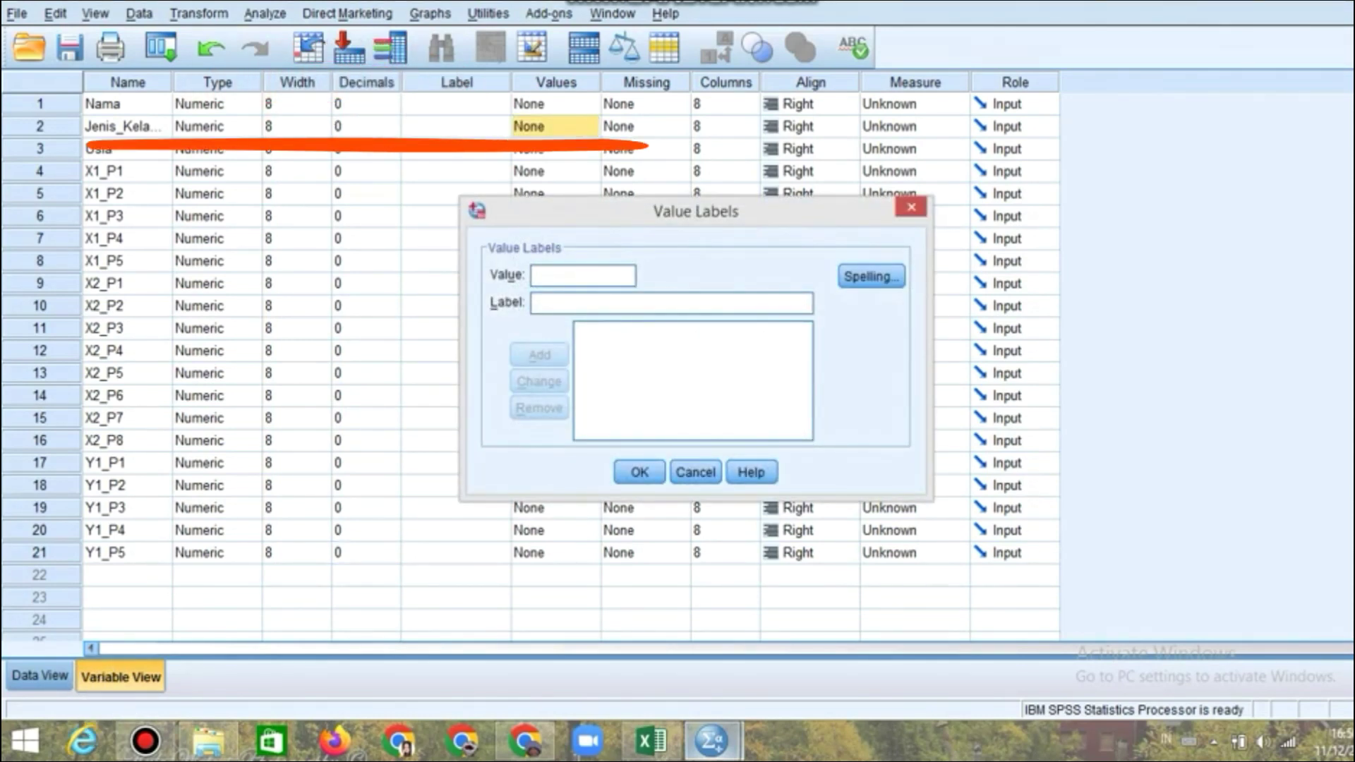
{"action": "key", "text": "Tab"}
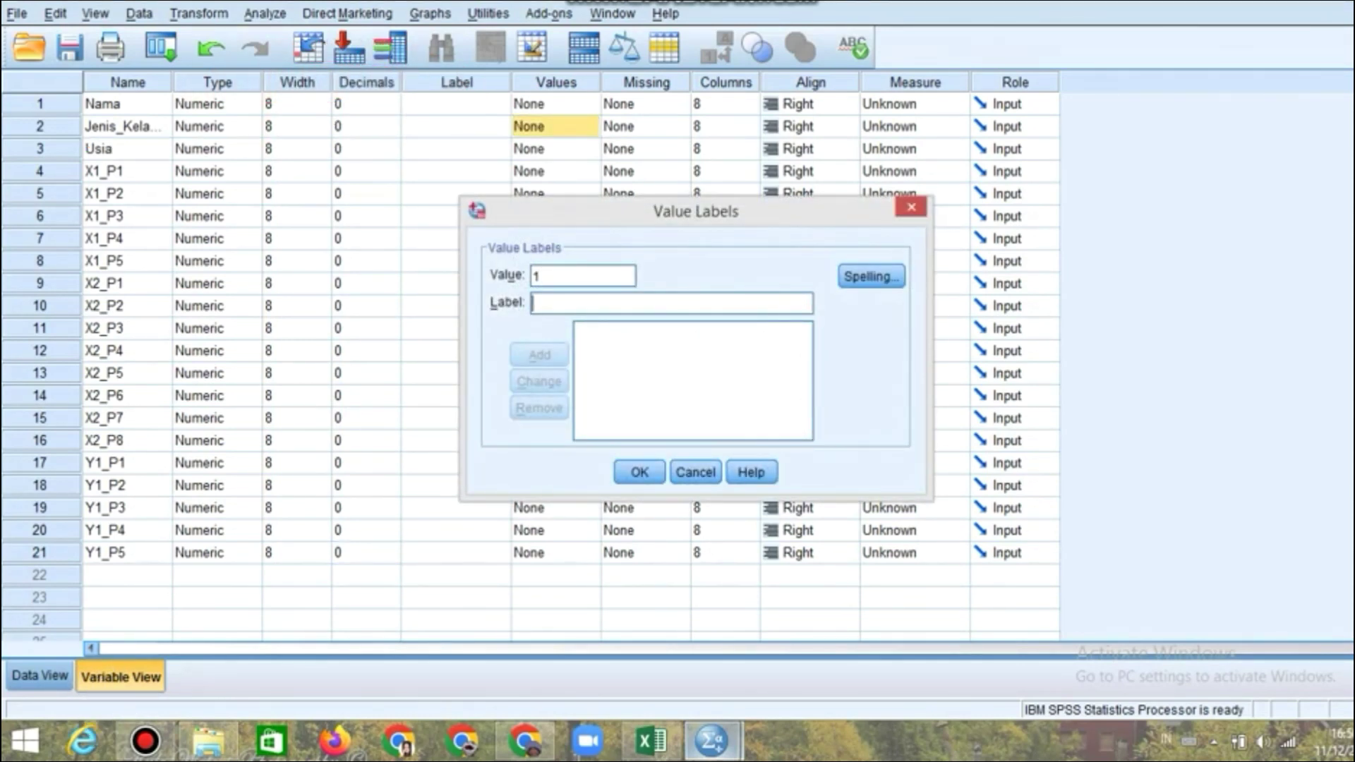
{"action": "type", "text": "L"}
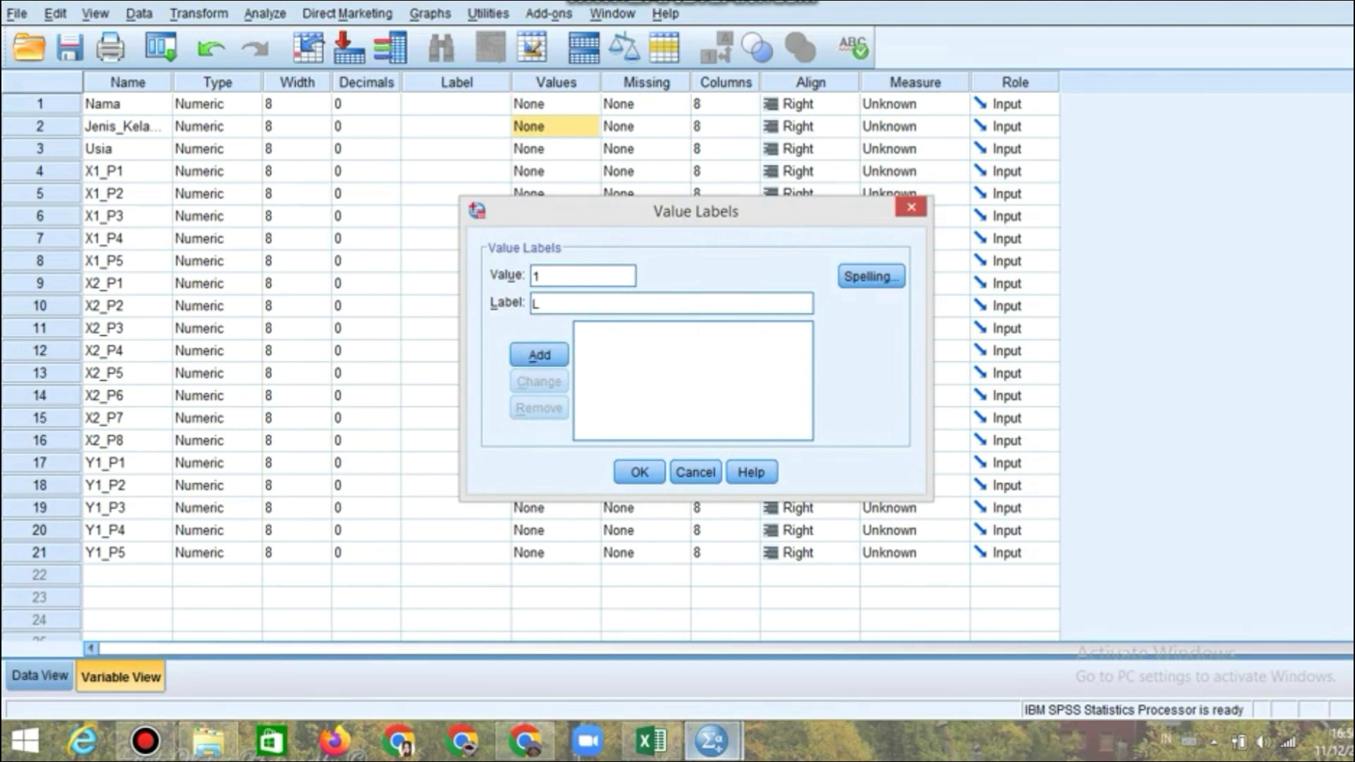
{"action": "type", "text": "aki - "}
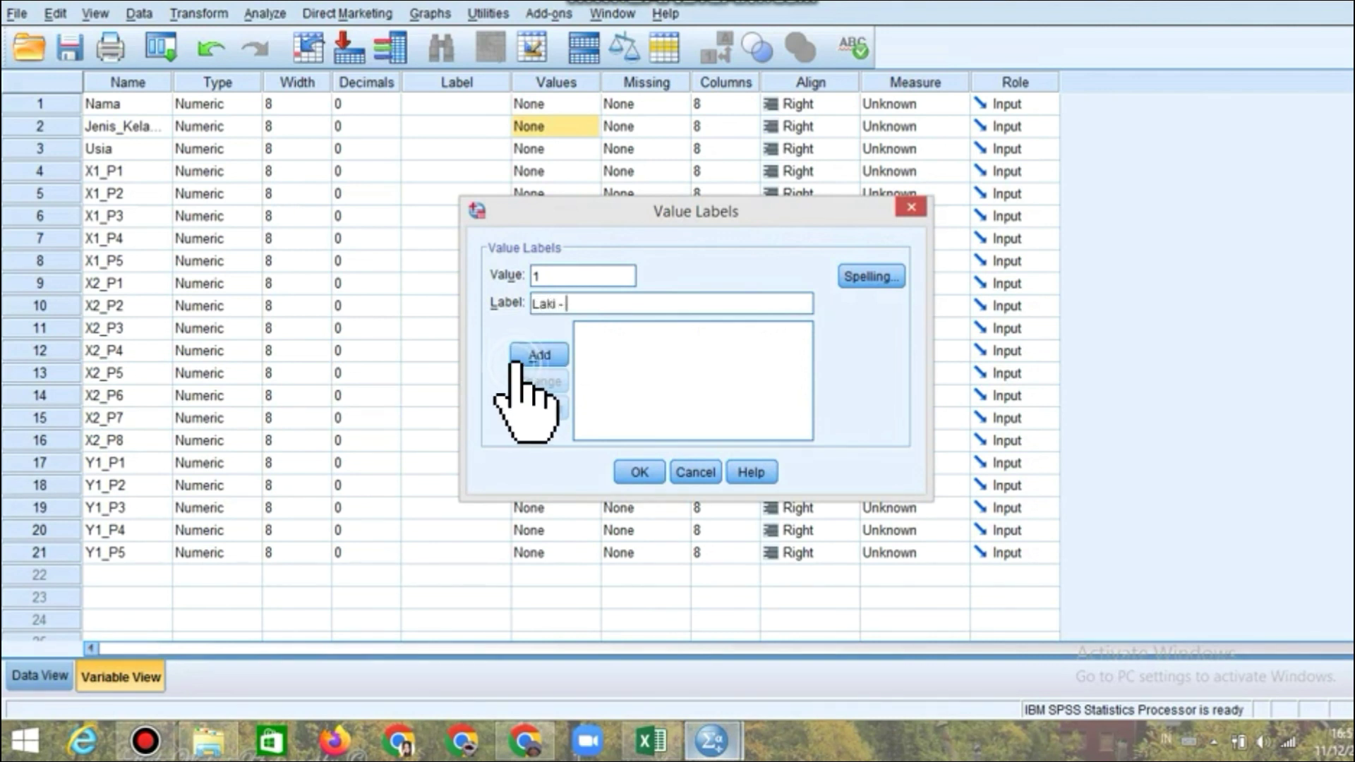
{"action": "type", "text": "Laki"}
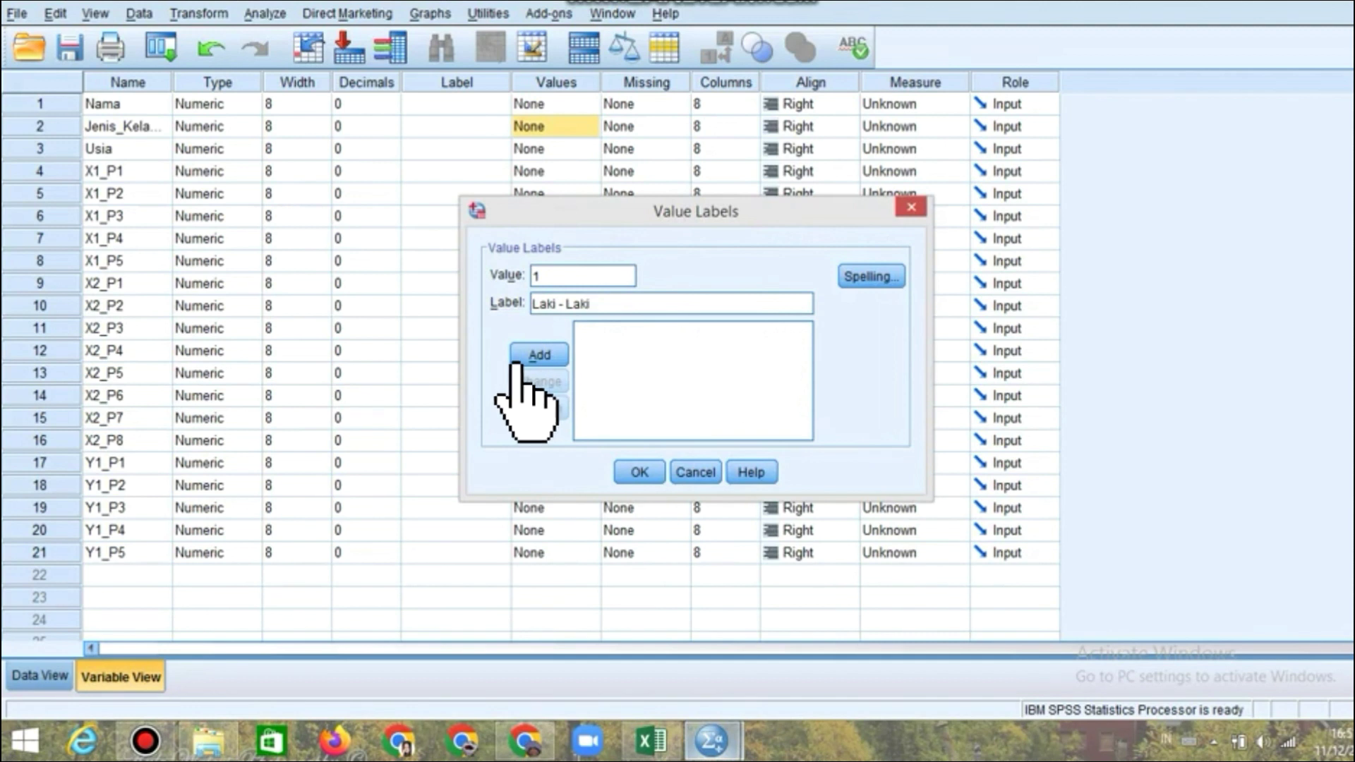
{"action": "left_click", "coordinate": [517, 358]}
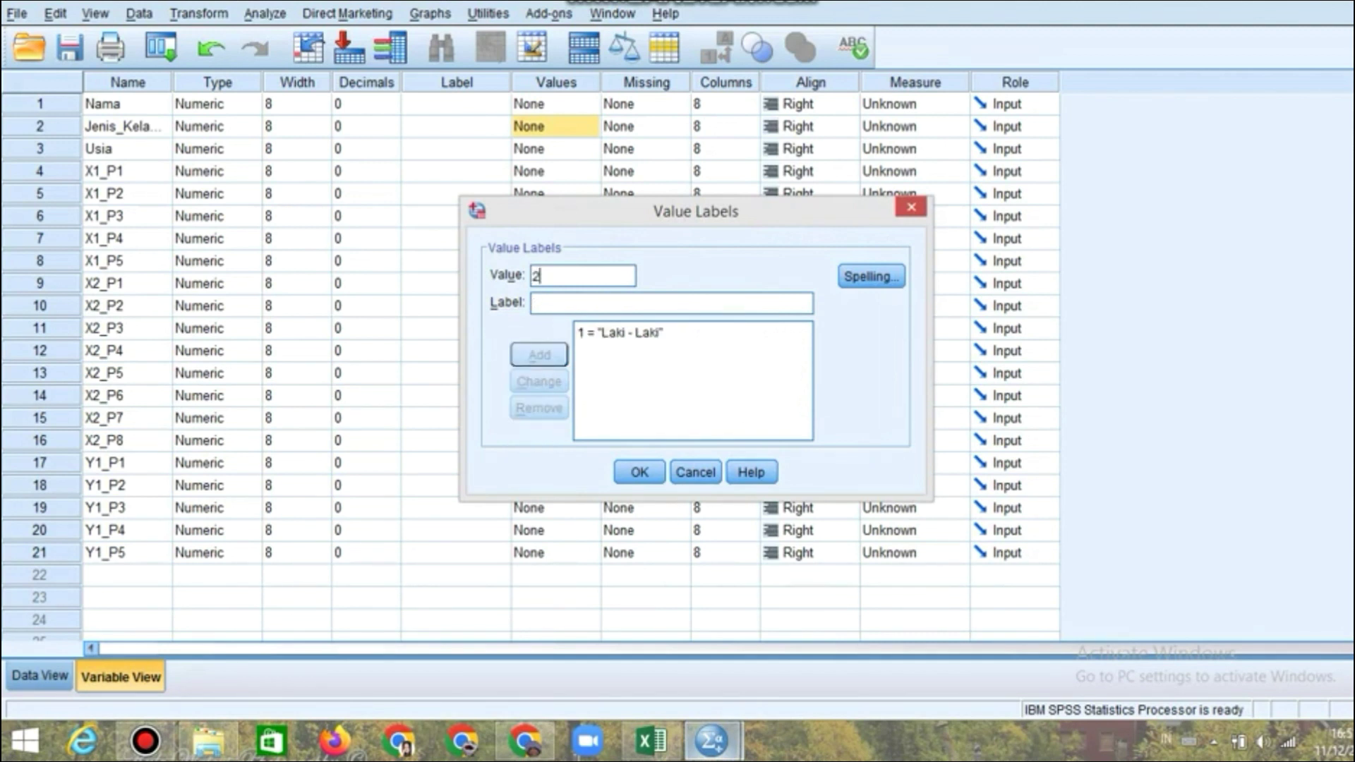
Add the label "Perempuan" for value 2 and apply the value labels to Jenis_Kelamin
{"action": "type", "text": "Perempuan"}
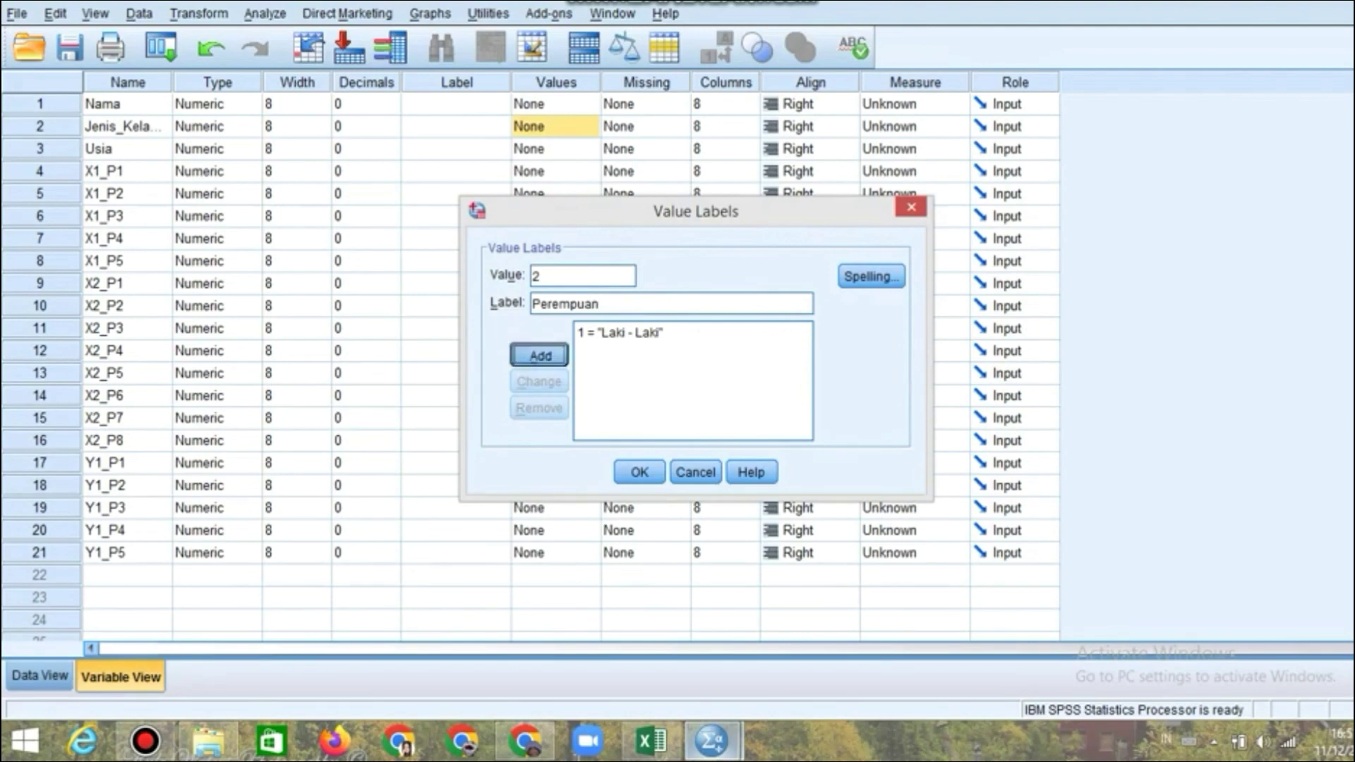
{"action": "left_click", "coordinate": [539, 355]}
{"action": "left_click", "coordinate": [640, 472]}
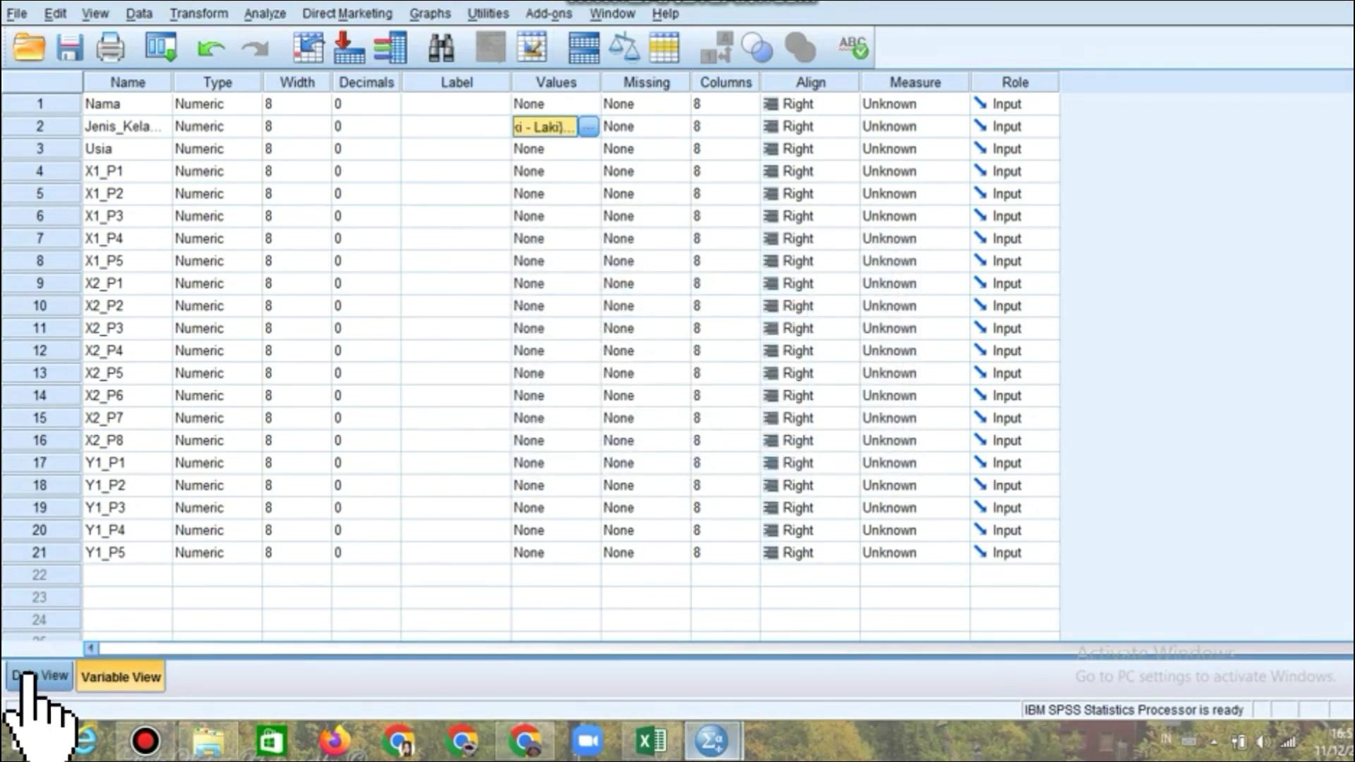
Check the gender value labels in the Data View by showing them in place of the codes, and return to the numeric codes
{"action": "left_click", "coordinate": [32, 676]}
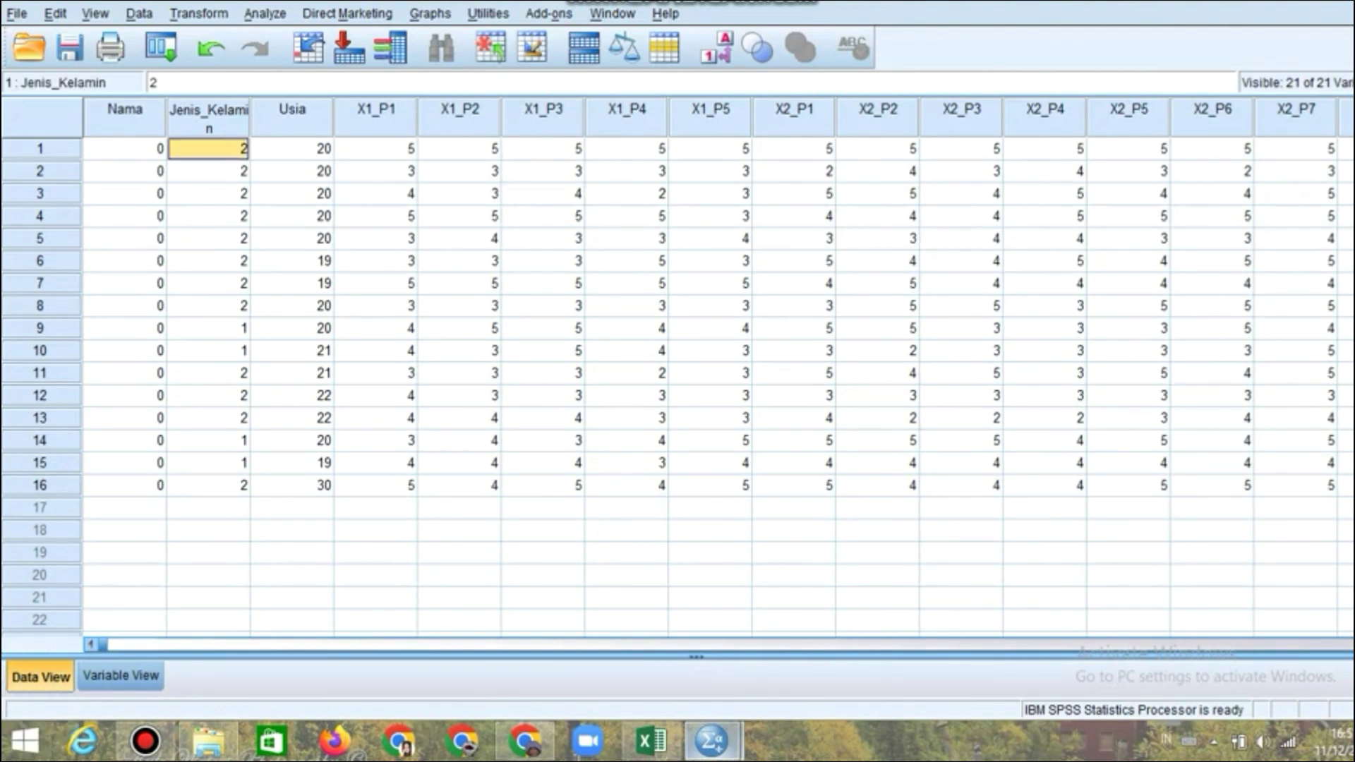
{"action": "left_click", "coordinate": [716, 55]}
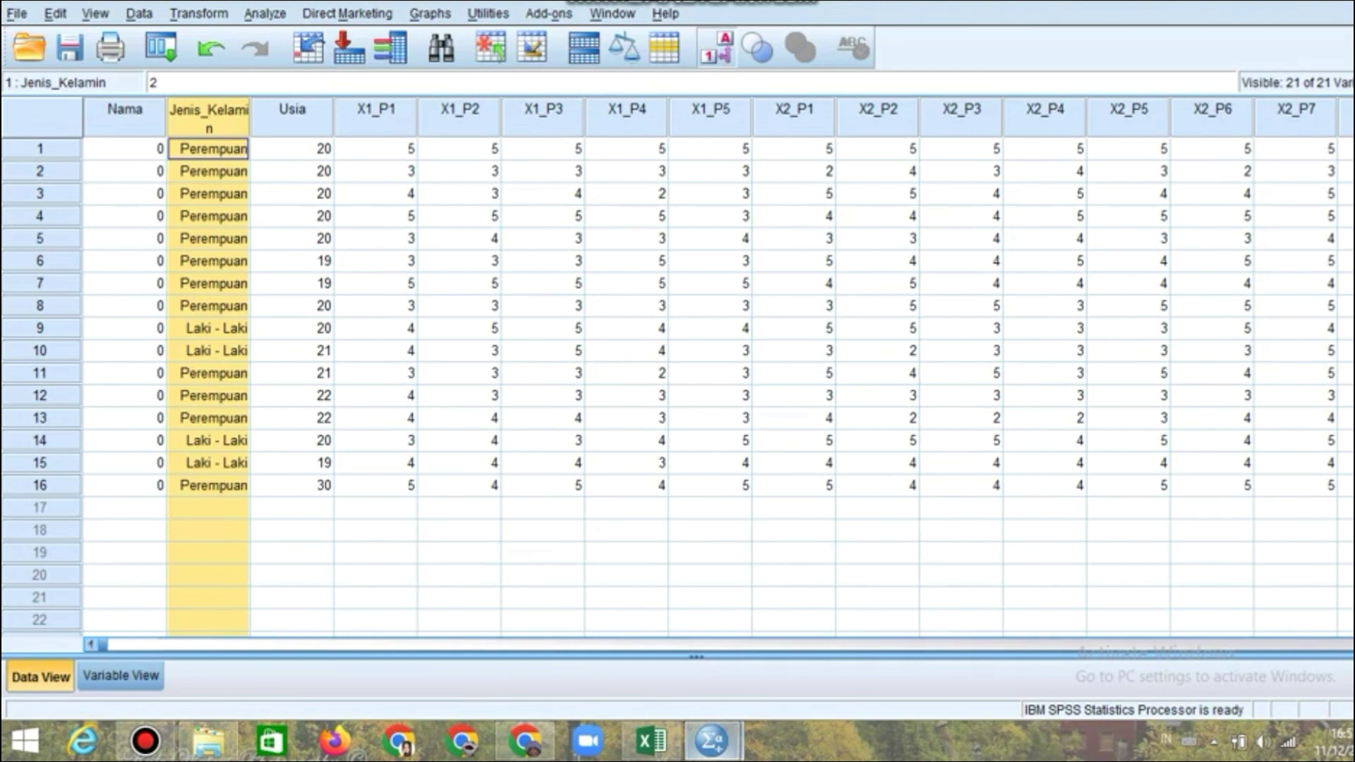
{"action": "left_click", "coordinate": [716, 55]}
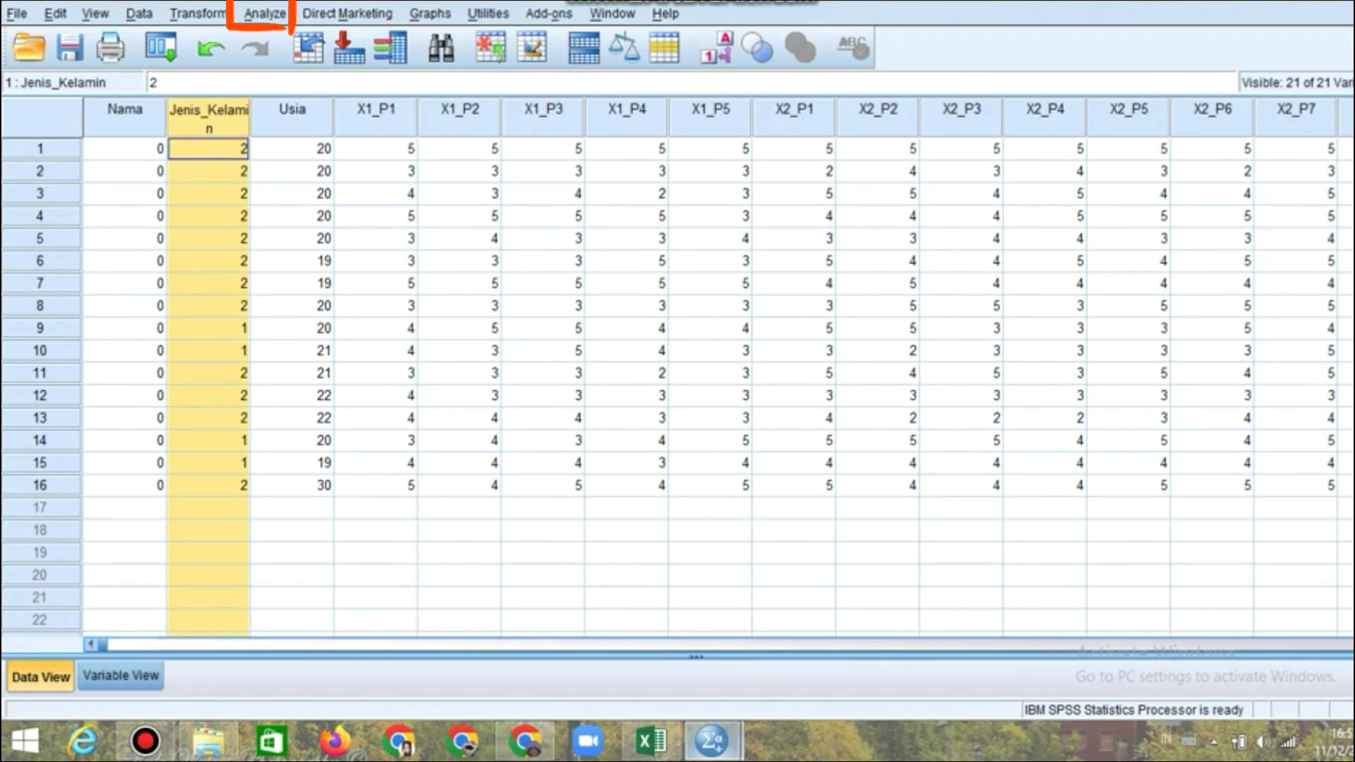
{"action": "key", "text": "ctrl+t"}
{"action": "key", "text": "ctrl+t"}
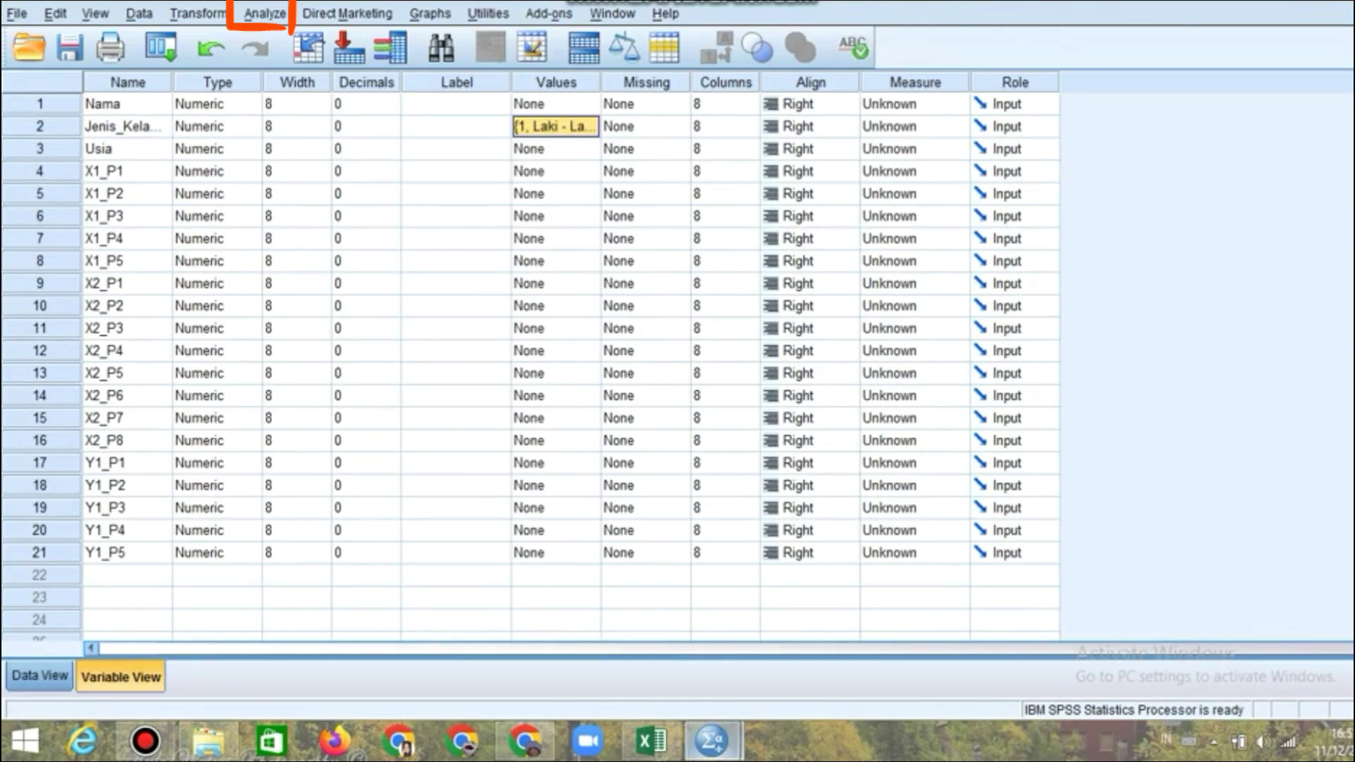
Start a Frequencies analysis under Descriptive Statistics and turn off the display of frequency tables
{"action": "left_click", "coordinate": [264, 13]}
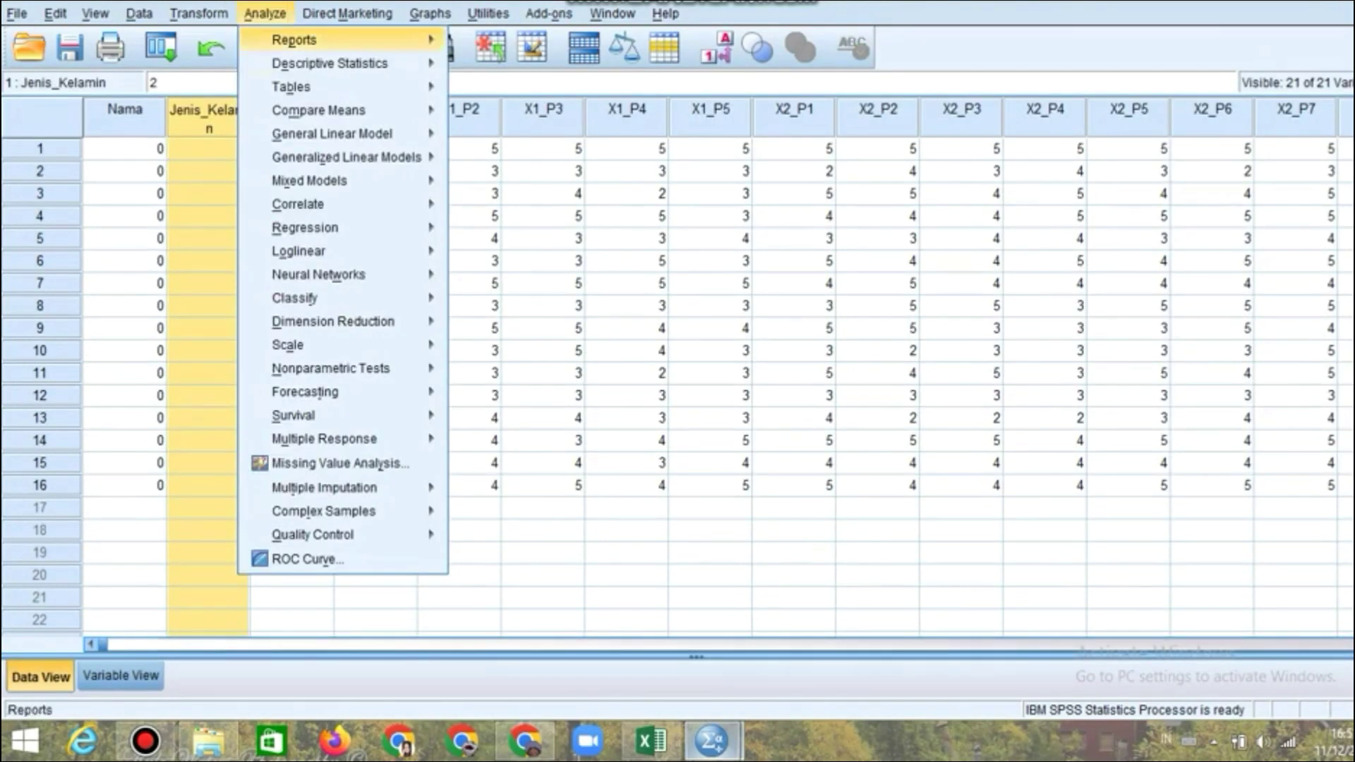
{"action": "mouse_move", "coordinate": [330, 63]}
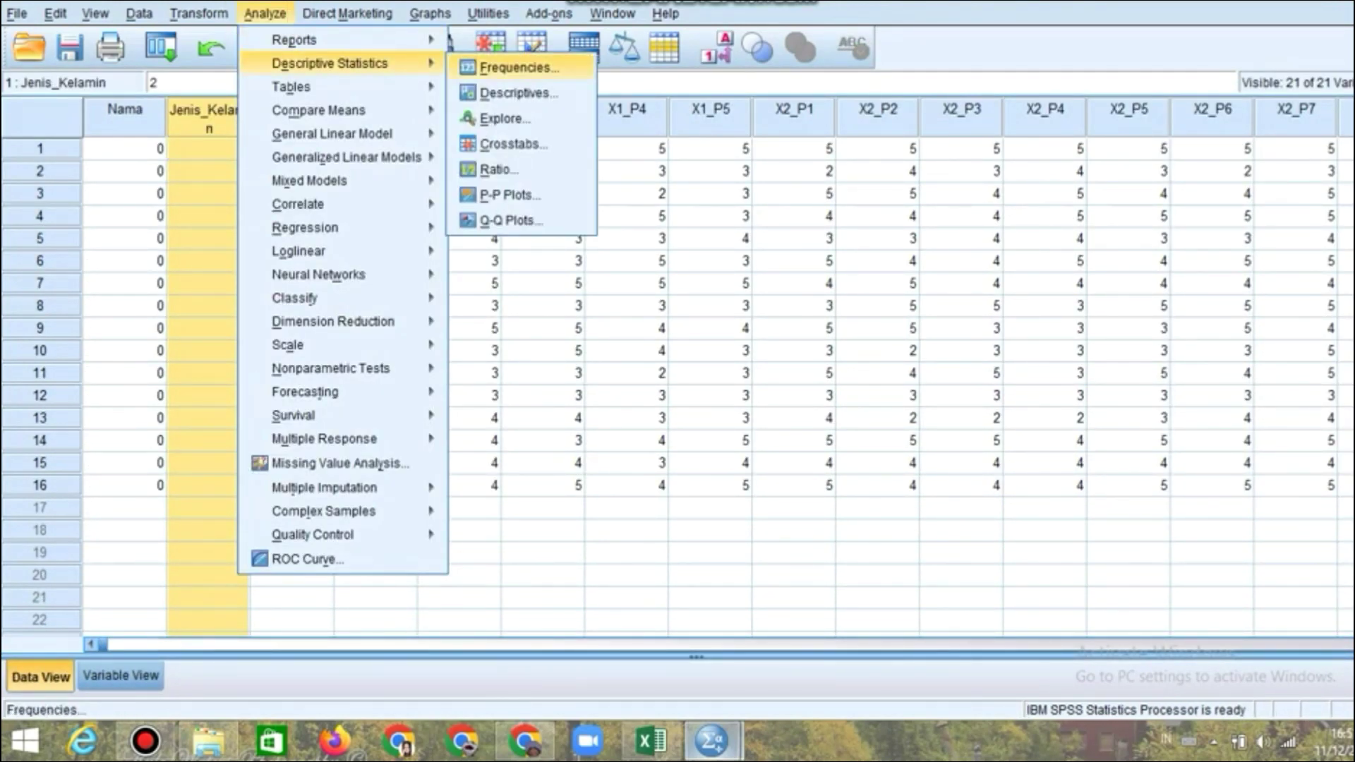
{"action": "left_click", "coordinate": [519, 68]}
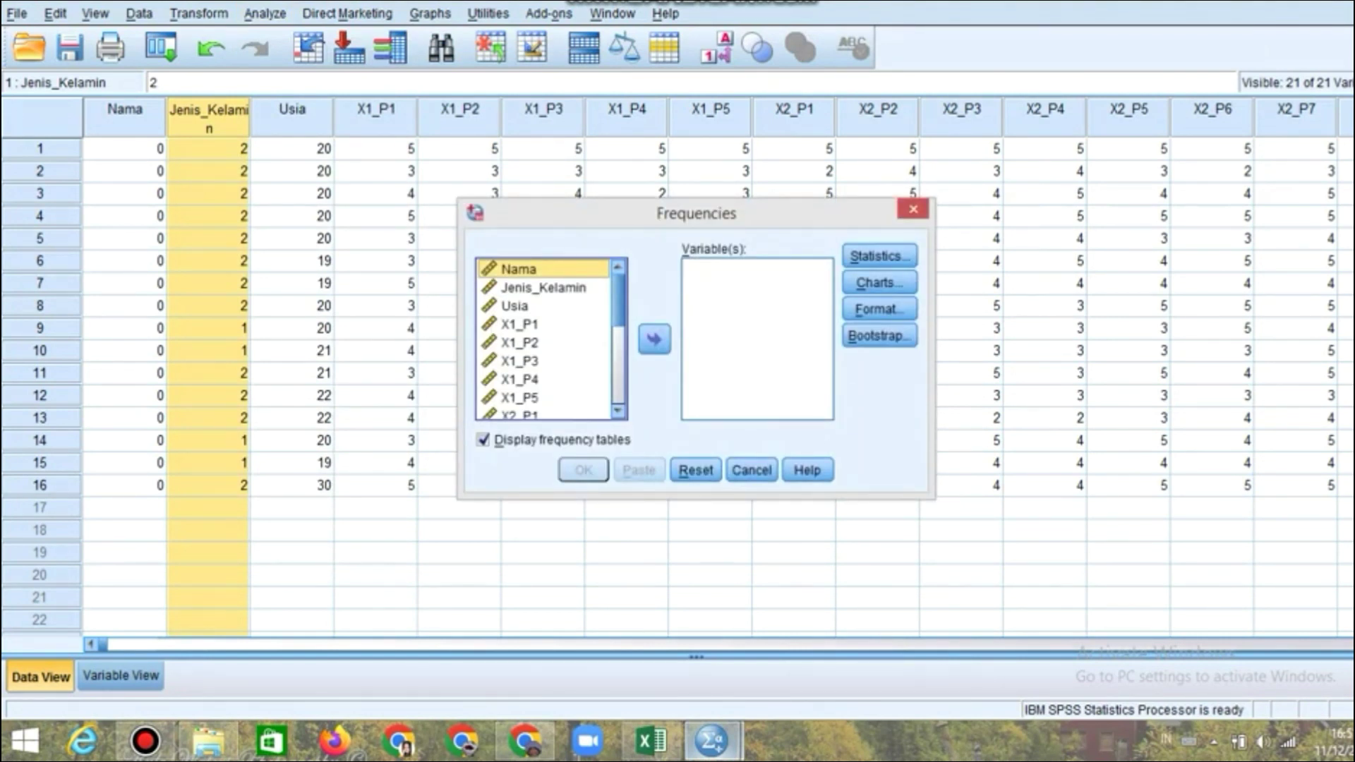
{"action": "left_click", "coordinate": [483, 440]}
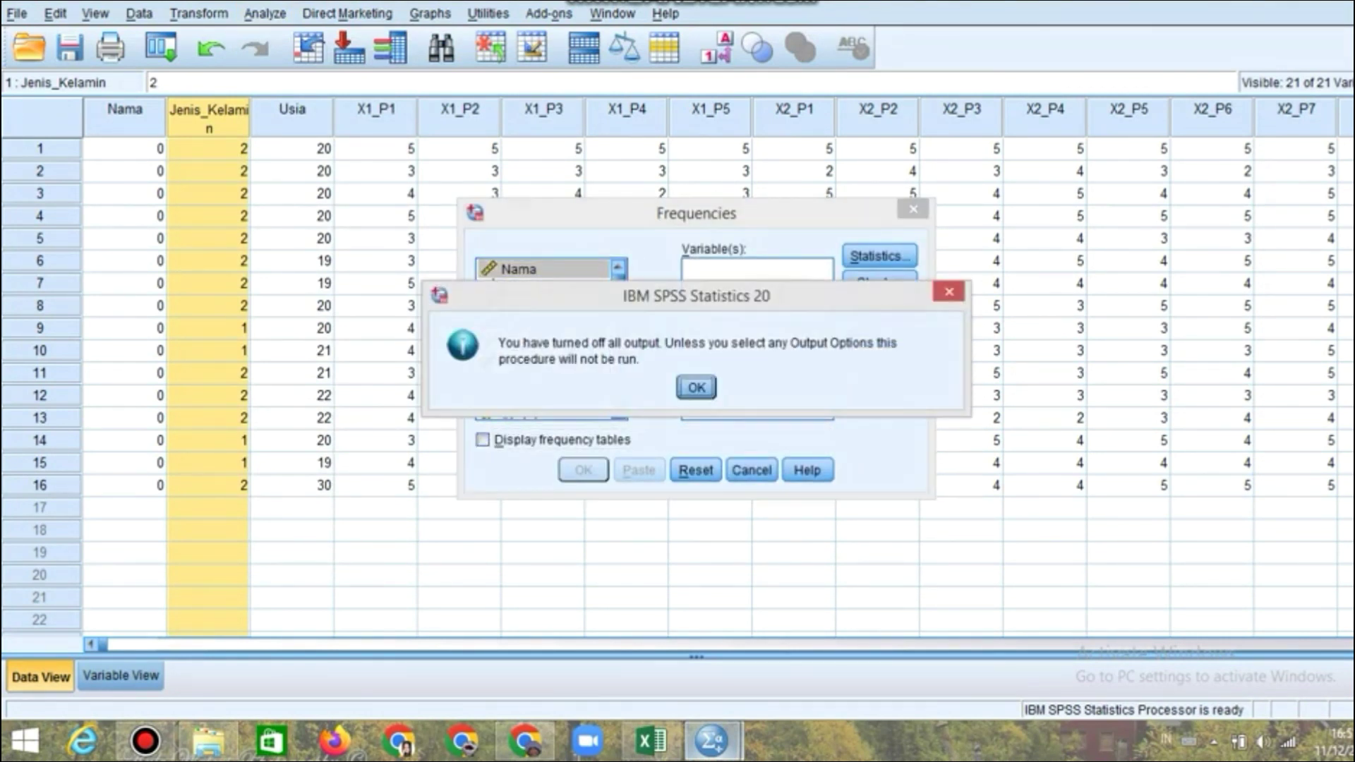
{"action": "key", "text": "Return"}
Add all variables from Nama to Y1_P5 to the Frequencies analysis and turn the display of frequency tables on
{"action": "left_click", "coordinate": [543, 288], "text": "ctrl"}
{"action": "left_click", "coordinate": [522, 306], "text": "ctrl"}
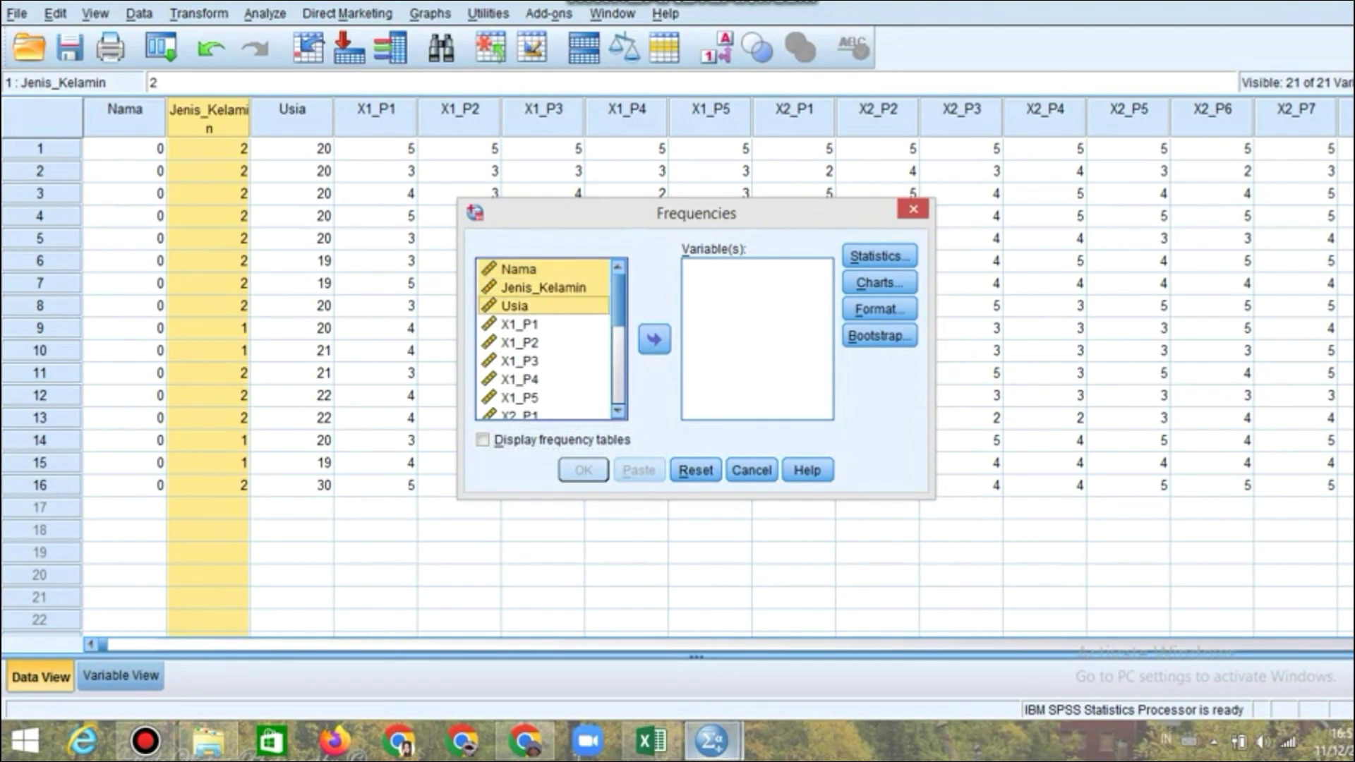
{"action": "left_click", "coordinate": [522, 324], "text": "ctrl"}
{"action": "left_click", "coordinate": [522, 343], "text": "ctrl"}
{"action": "left_click", "coordinate": [522, 343], "text": "ctrl"}
{"action": "left_click", "coordinate": [522, 343], "text": "ctrl"}
{"action": "scroll", "coordinate": [522, 343], "scroll_direction": "down", "scroll_amount": 1}
{"action": "key", "text": "shift+Down"}
{"action": "key", "text": "shift+Down"}
{"action": "key", "text": "shift+Down"}
{"action": "key", "text": "shift+Down"}
{"action": "key", "text": "shift+Down"}
{"action": "key", "text": "shift+Down"}
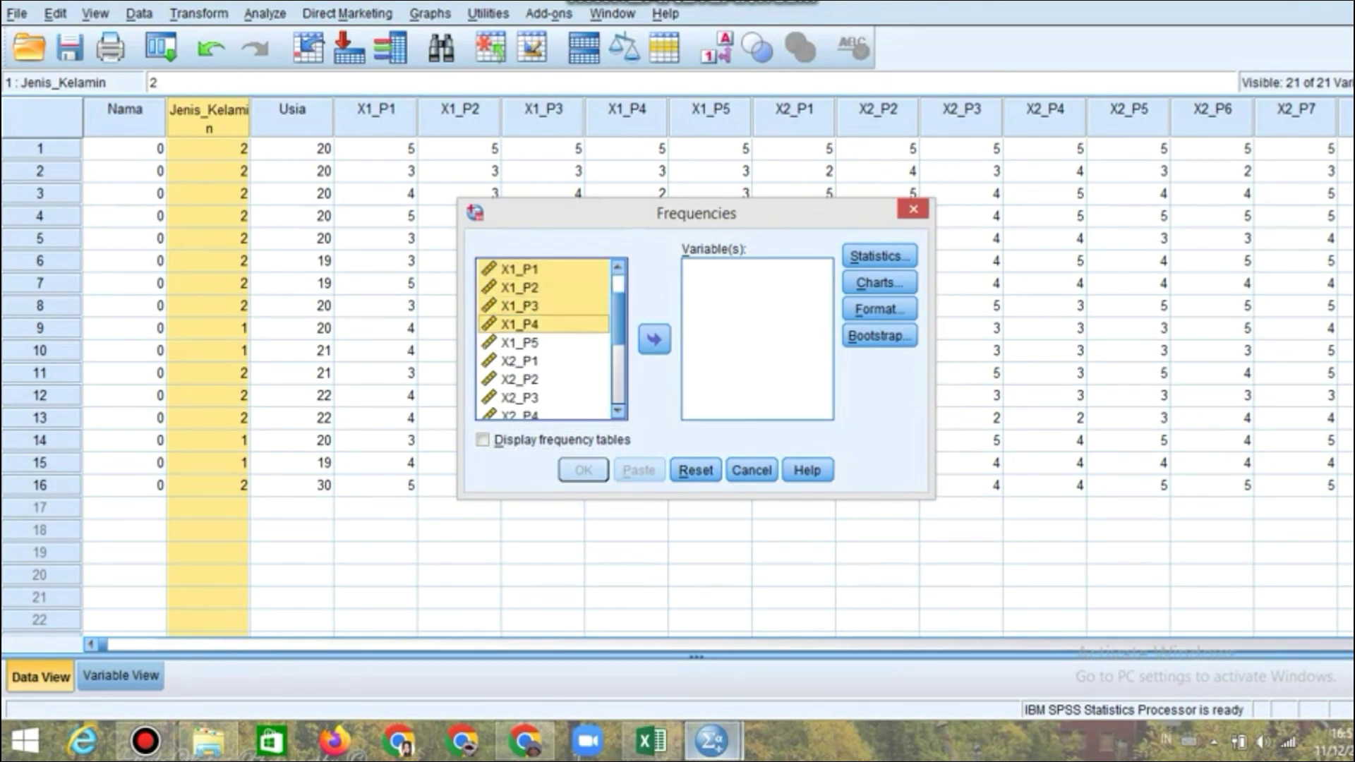
{"action": "key", "text": "shift+Down"}
{"action": "key", "text": "shift+Down"}
{"action": "key", "text": "shift+Down"}
{"action": "key", "text": "shift+Down"}
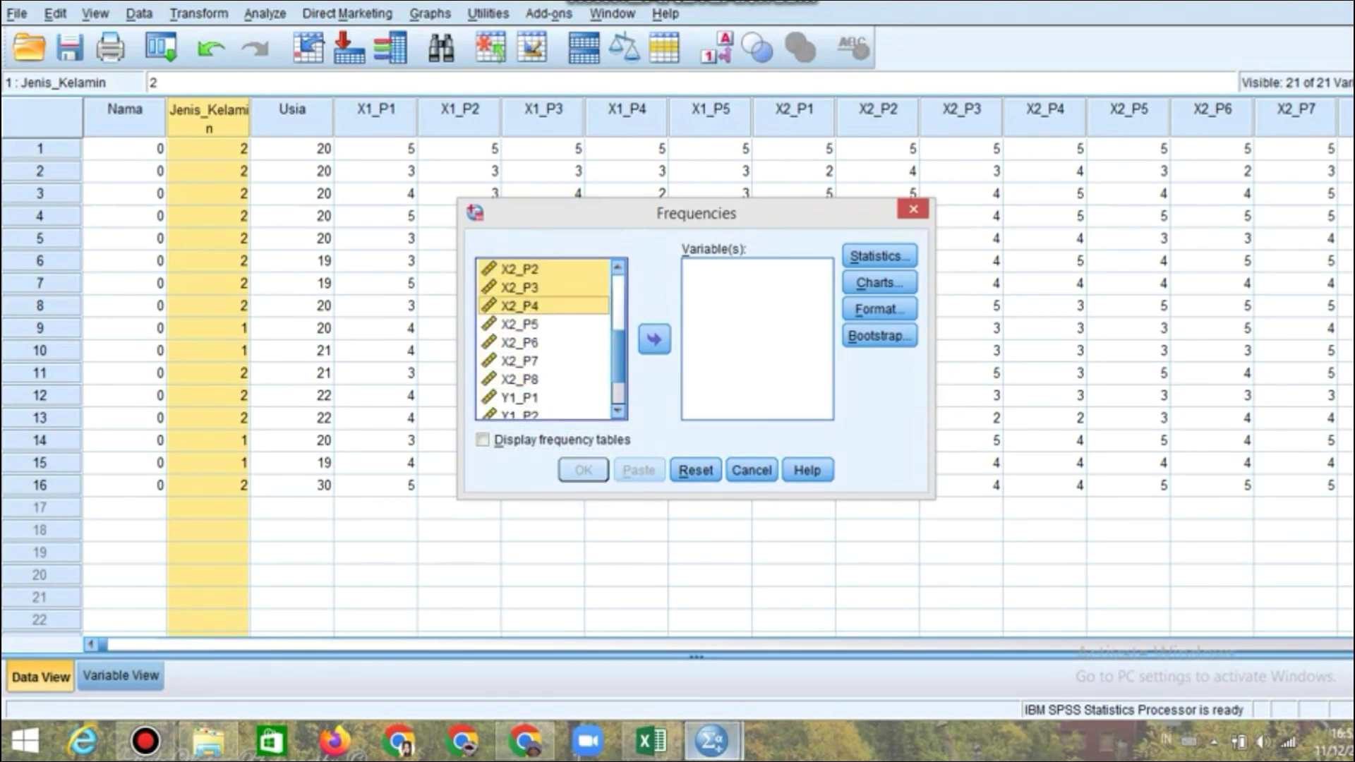
{"action": "key", "text": "shift+Down"}
{"action": "key", "text": "shift+Down"}
{"action": "key", "text": "shift+Down"}
{"action": "key", "text": "shift+Down"}
{"action": "key", "text": "shift+Down"}
{"action": "key", "text": "shift+Down"}
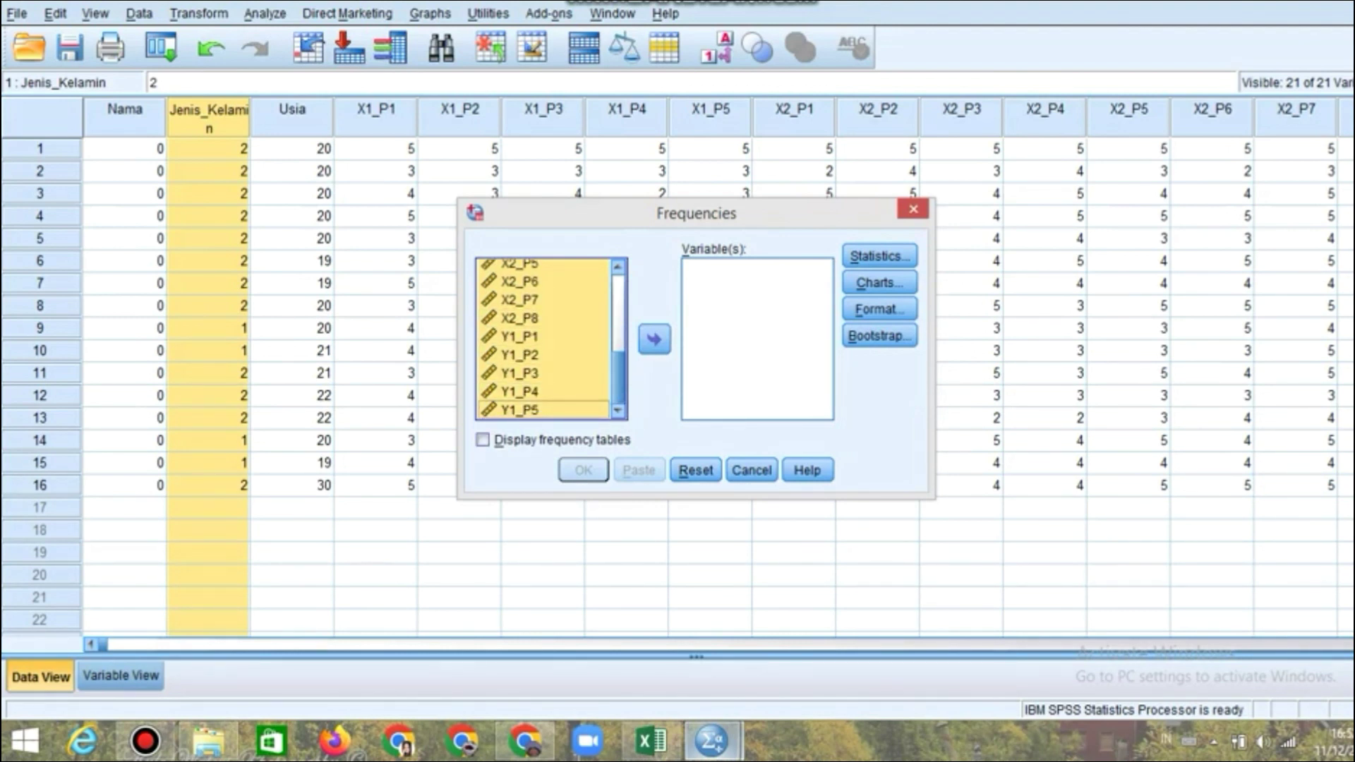
{"action": "left_click", "coordinate": [654, 339]}
{"action": "left_click", "coordinate": [482, 440]}
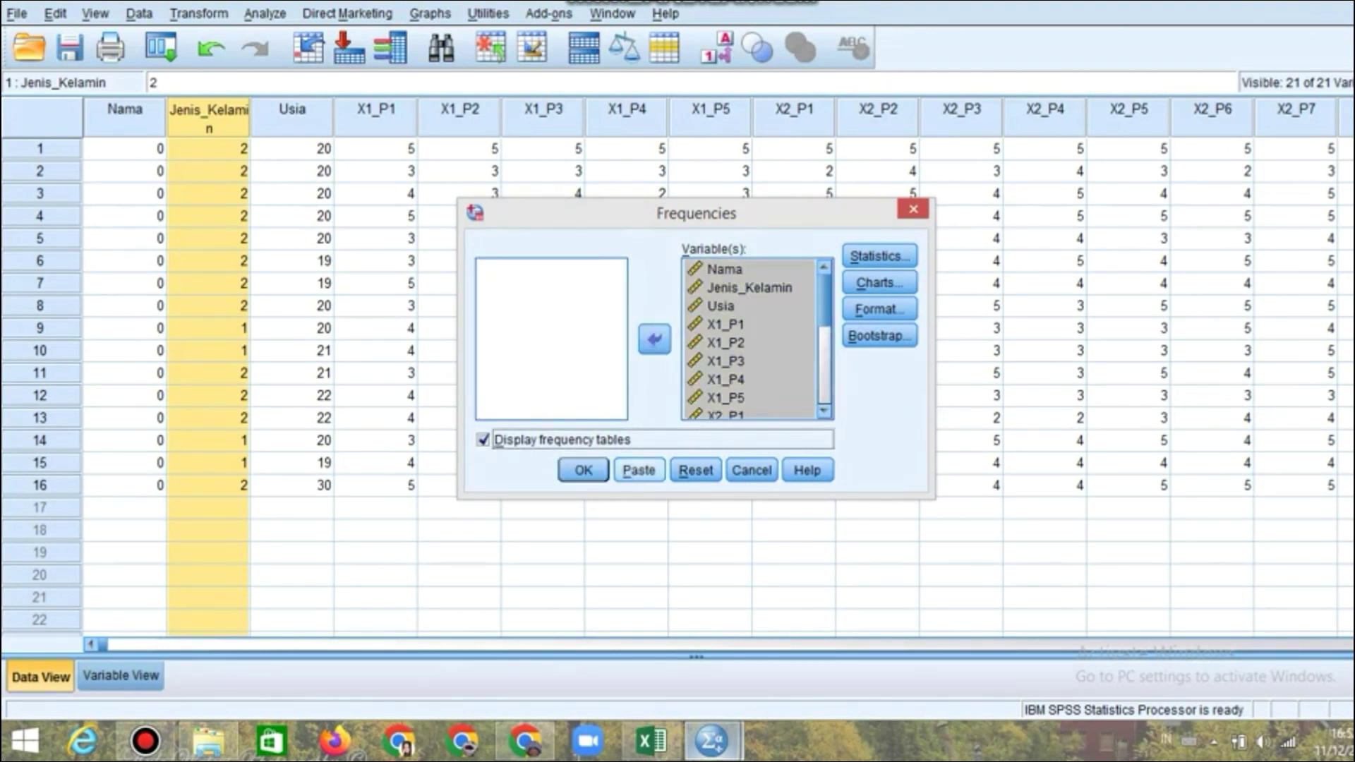
Remove Nama from the variables to analyse and run the Frequencies analysis
{"action": "left_click", "coordinate": [725, 269]}
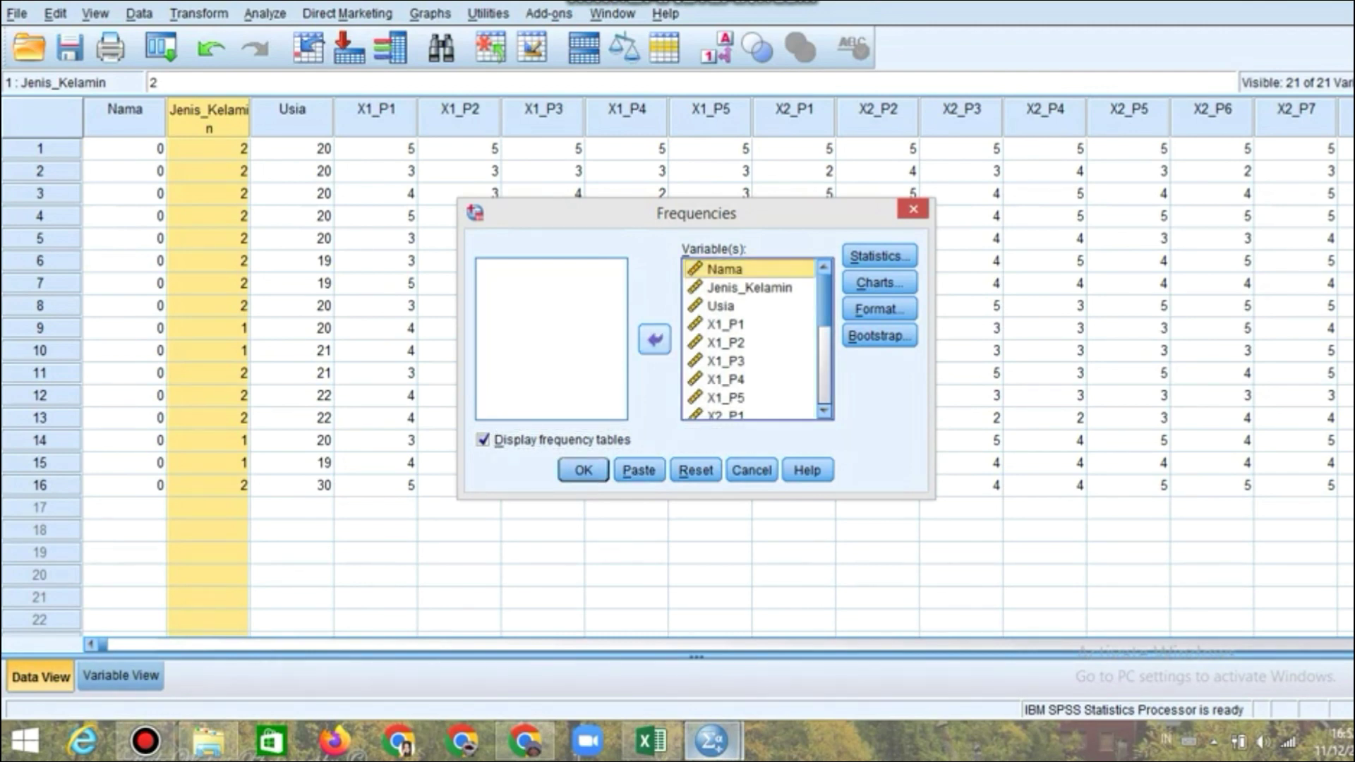
{"action": "left_click", "coordinate": [654, 340]}
{"action": "left_click", "coordinate": [584, 470]}
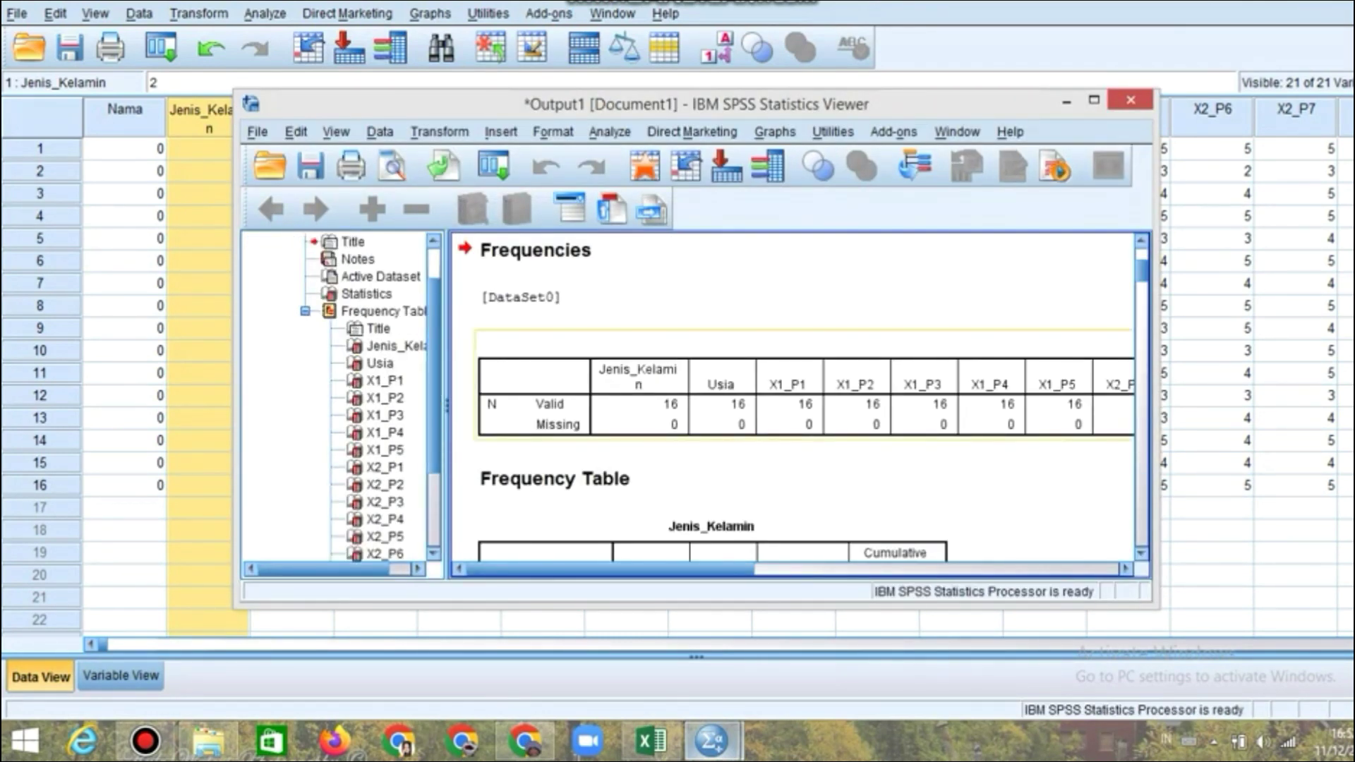
Review the frequency tables for Jenis_Kelamin, Usia and the questionnaire items, and close the output without saving it
{"action": "scroll", "coordinate": [713, 412], "scroll_direction": "down", "scroll_amount": 3}
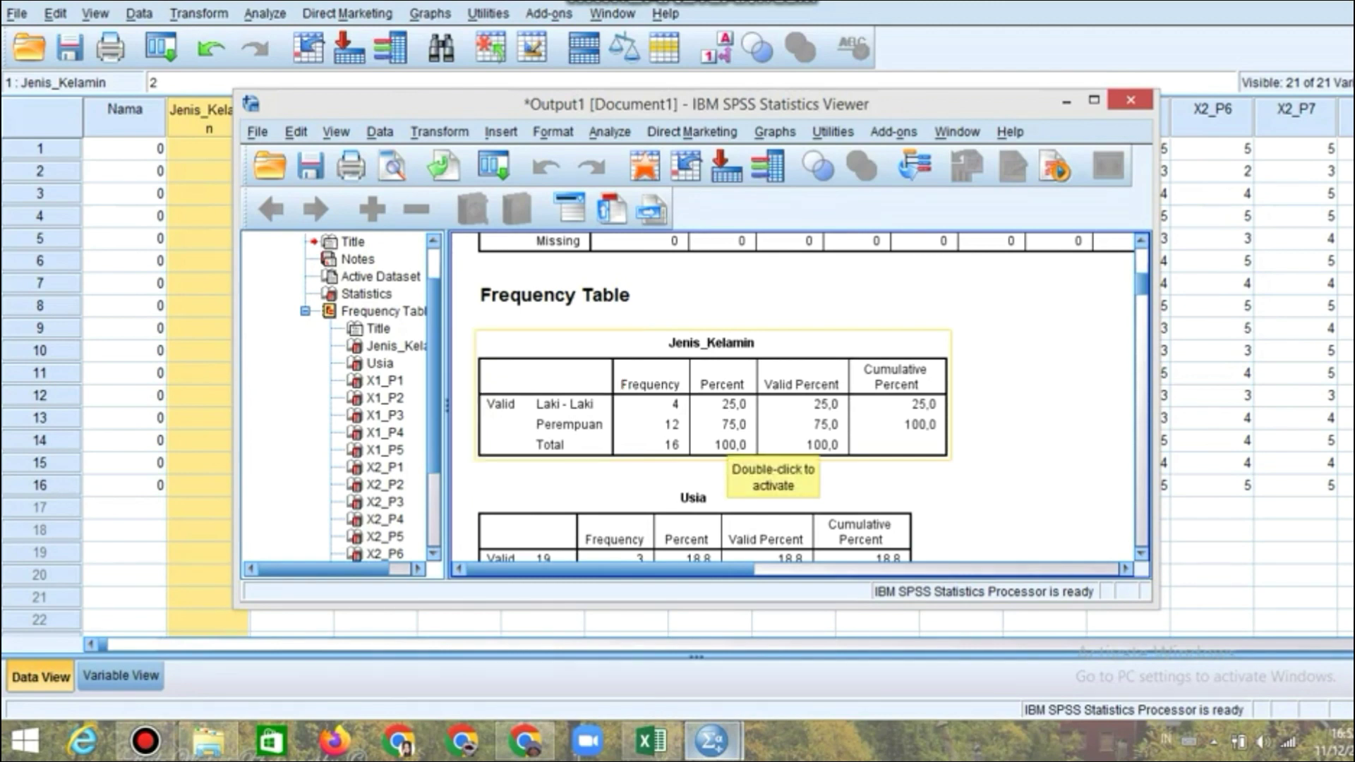
{"action": "scroll", "coordinate": [773, 459], "scroll_direction": "down", "scroll_amount": 3}
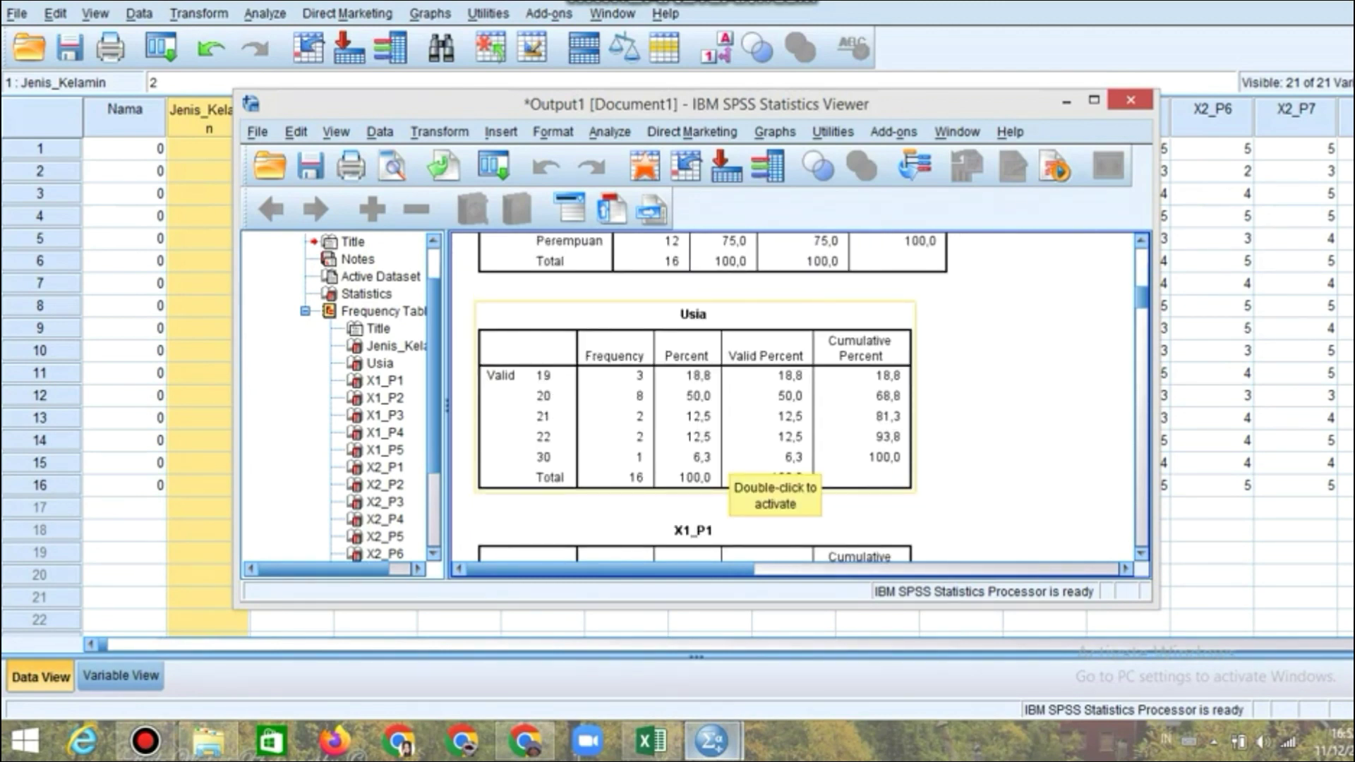
{"action": "scroll", "coordinate": [773, 466], "scroll_direction": "down", "scroll_amount": 3}
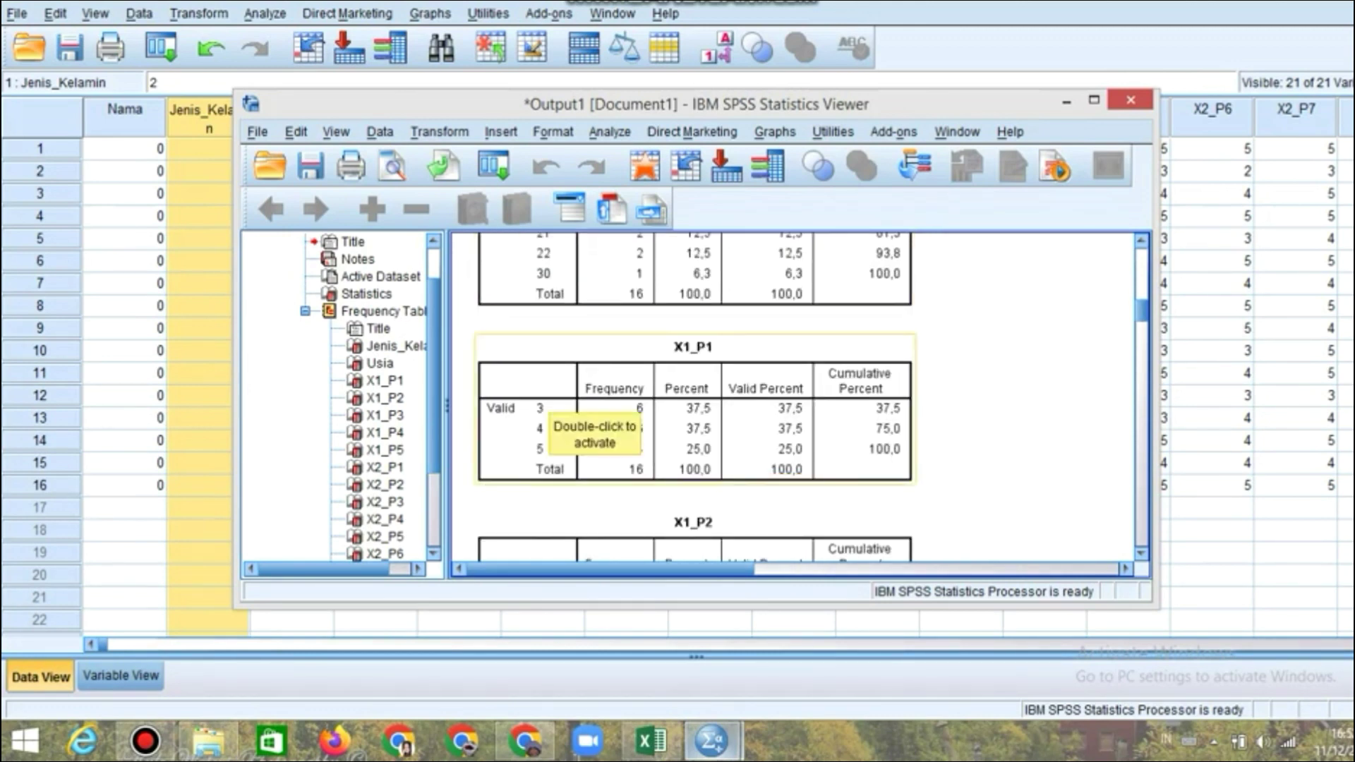
{"action": "scroll", "coordinate": [773, 466], "scroll_direction": "down", "scroll_amount": 15}
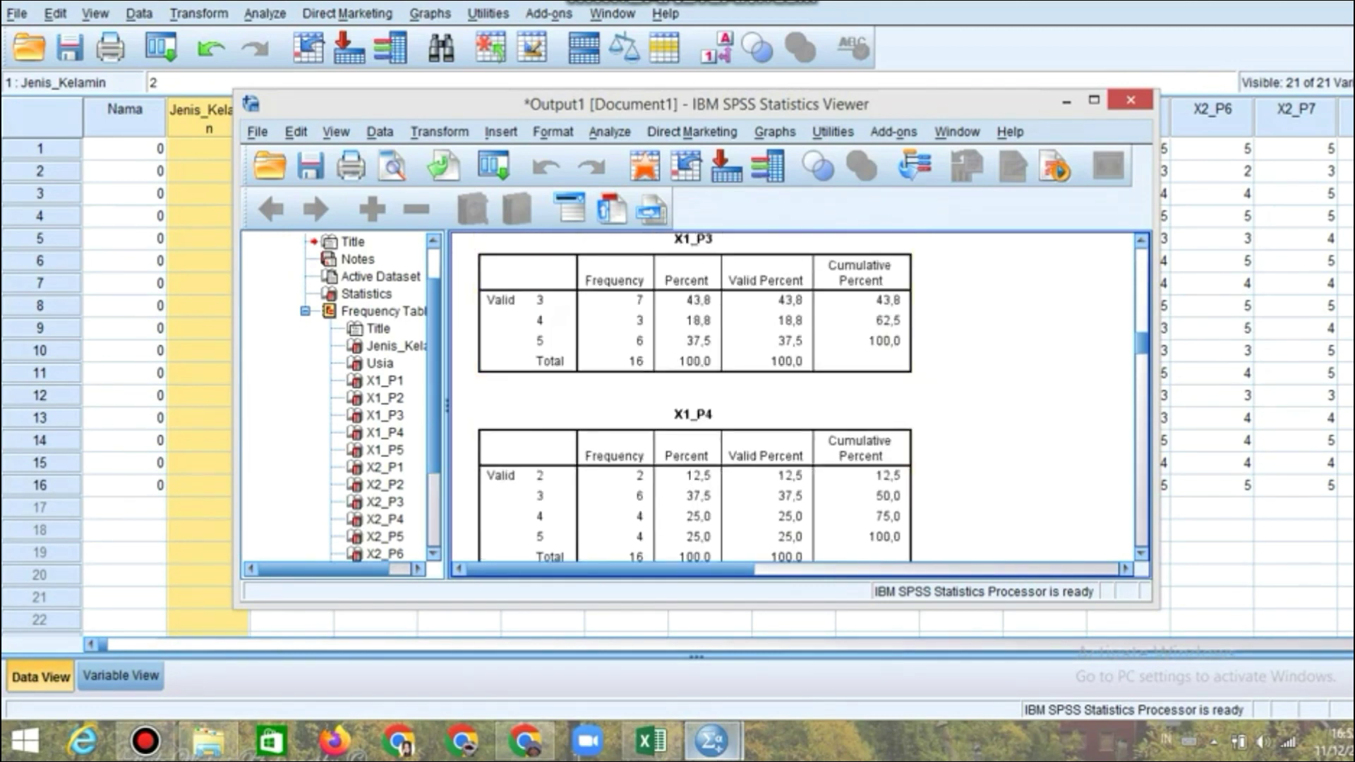
{"action": "scroll", "coordinate": [621, 473], "scroll_direction": "down", "scroll_amount": 8}
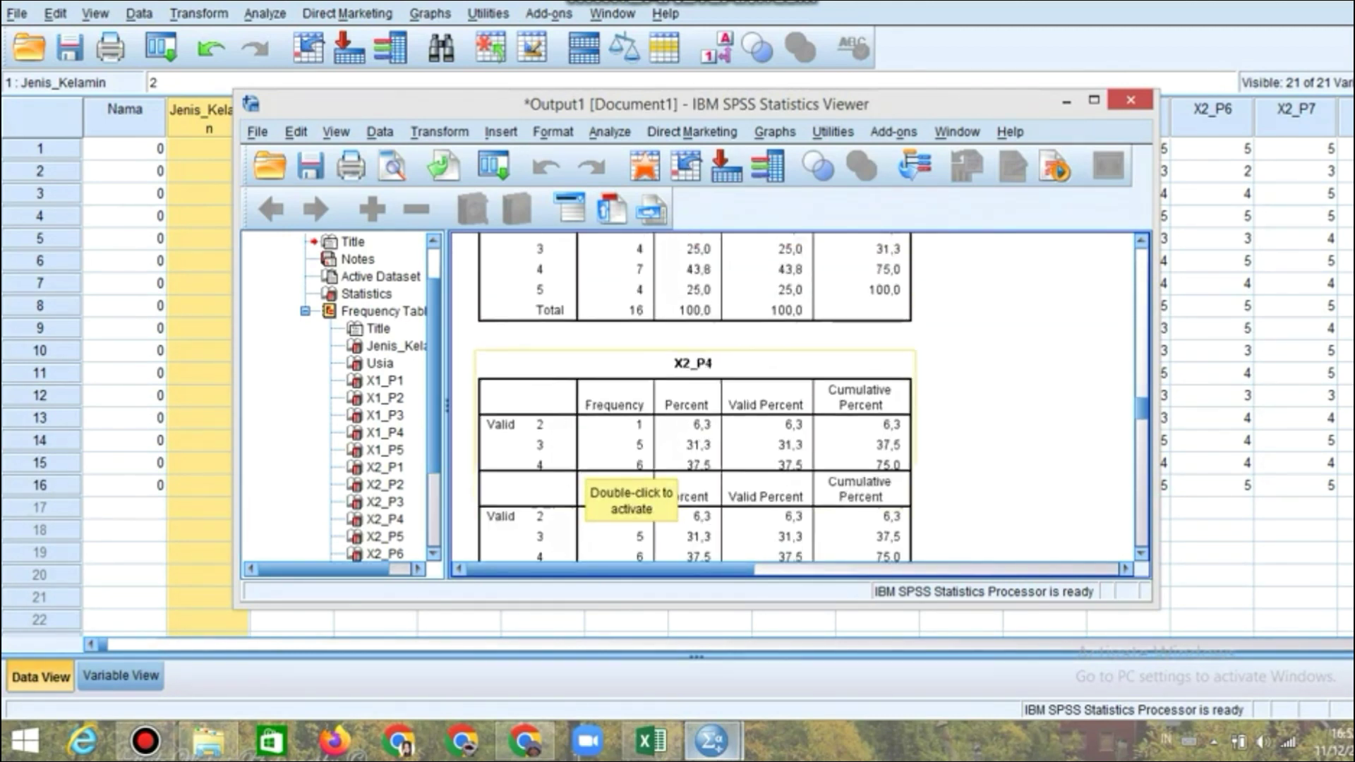
{"action": "scroll", "coordinate": [621, 473], "scroll_direction": "down", "scroll_amount": 12}
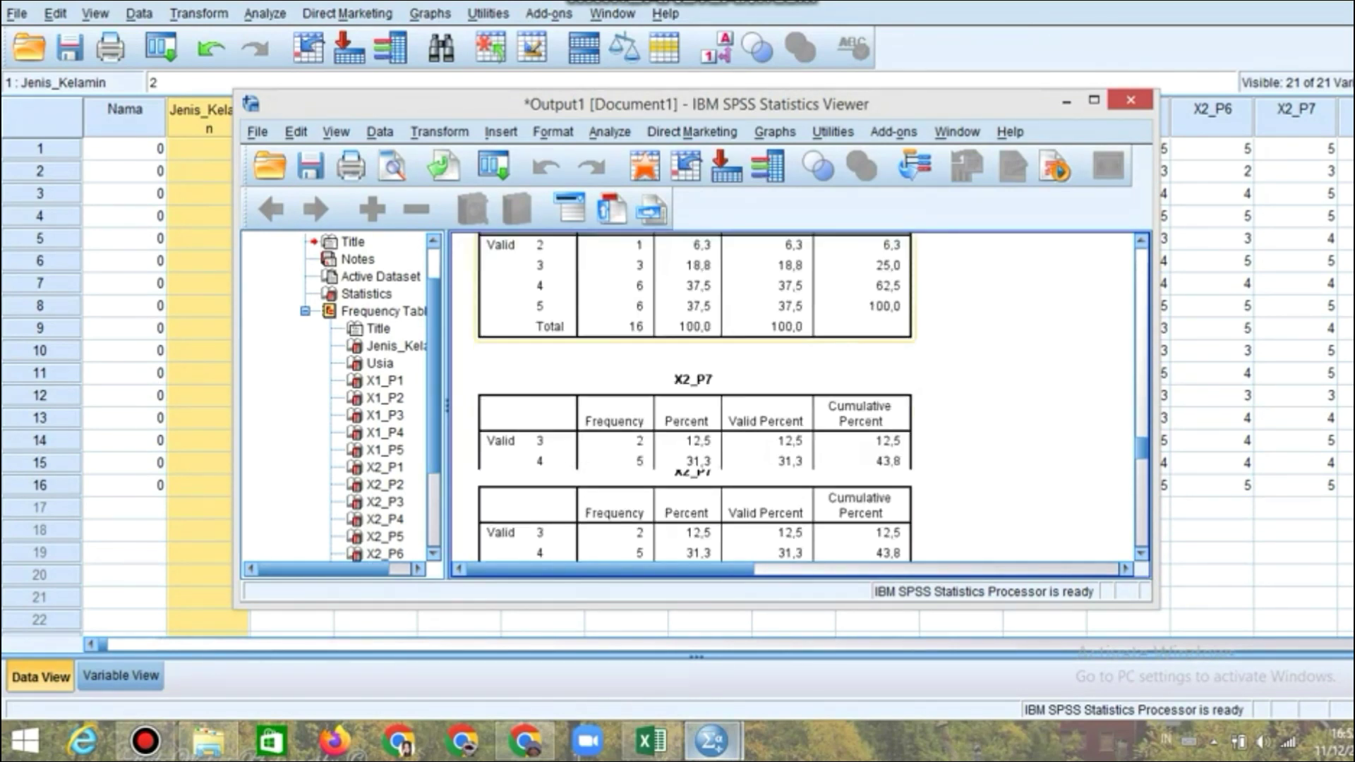
{"action": "left_click", "coordinate": [1130, 100]}
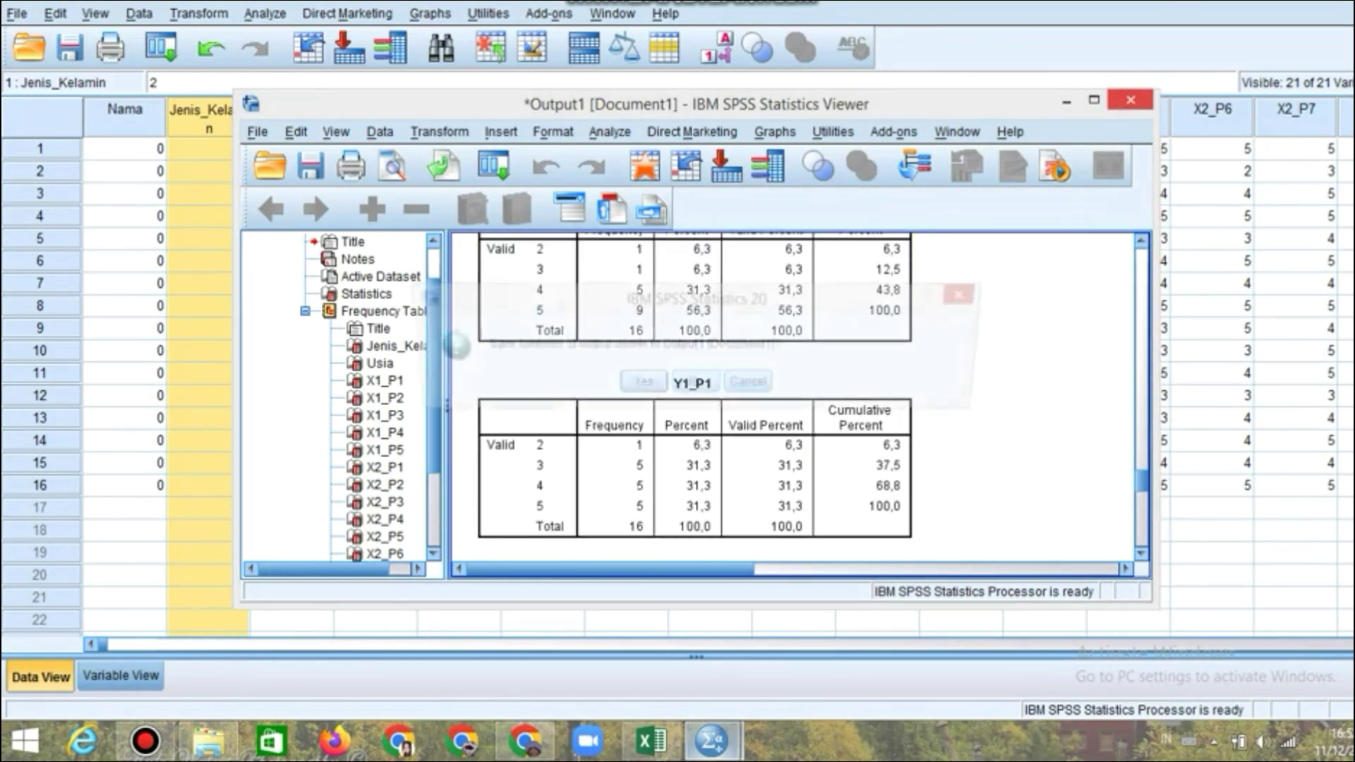
{"action": "left_click", "coordinate": [696, 386]}
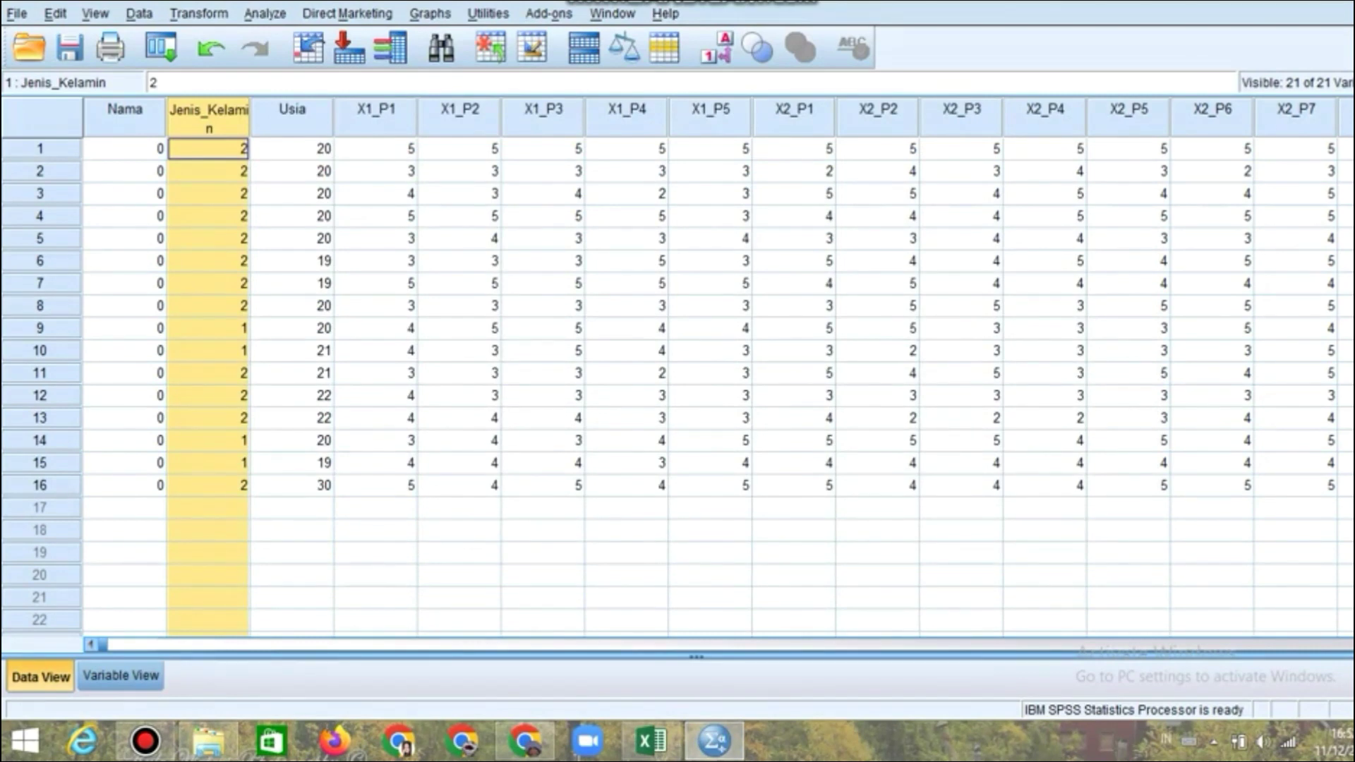
Define value labels for X1_P1 in the variable definitions: 1 as "Sangat Tidak Setuju" and 2 as "Tidak Setuju"
{"action": "left_click", "coordinate": [111, 678]}
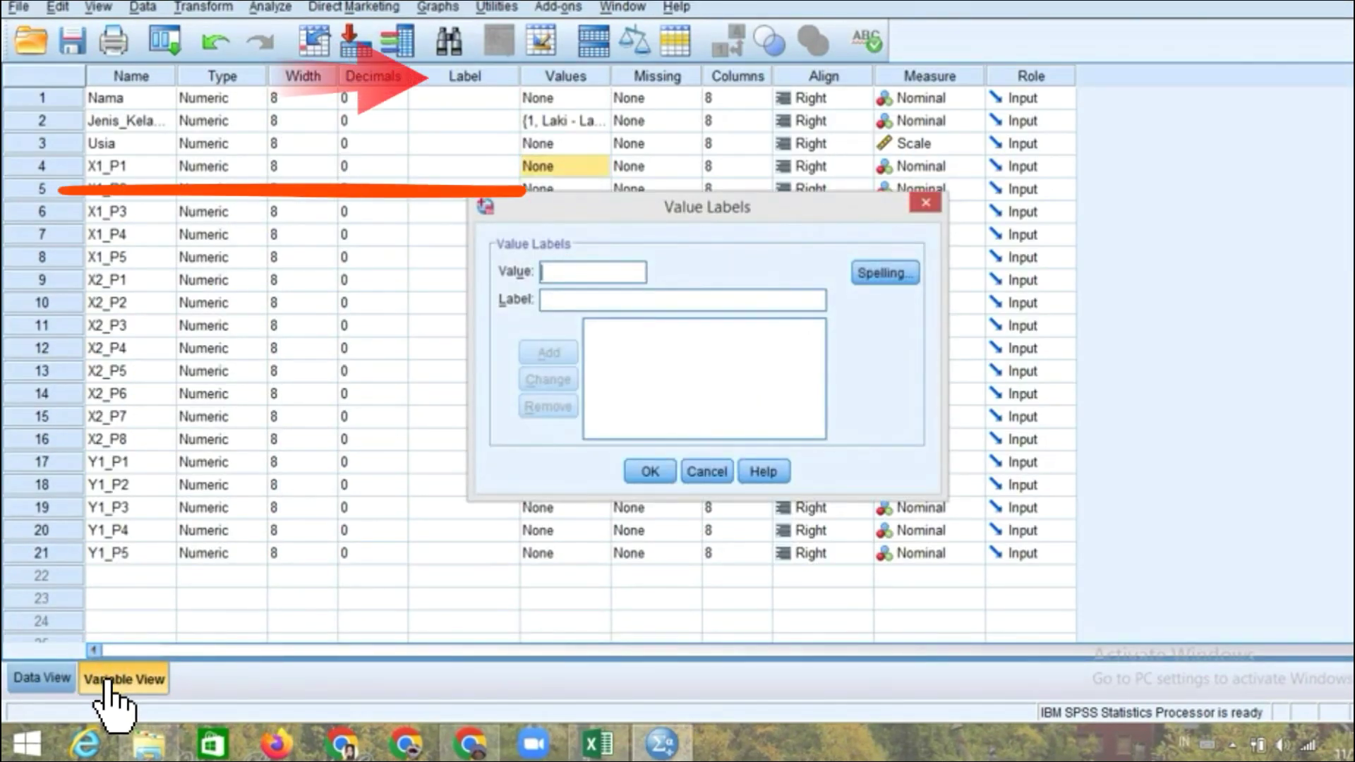
{"action": "type", "text": "1"}
{"action": "key", "text": "Tab"}
{"action": "type", "text": "Sa"}
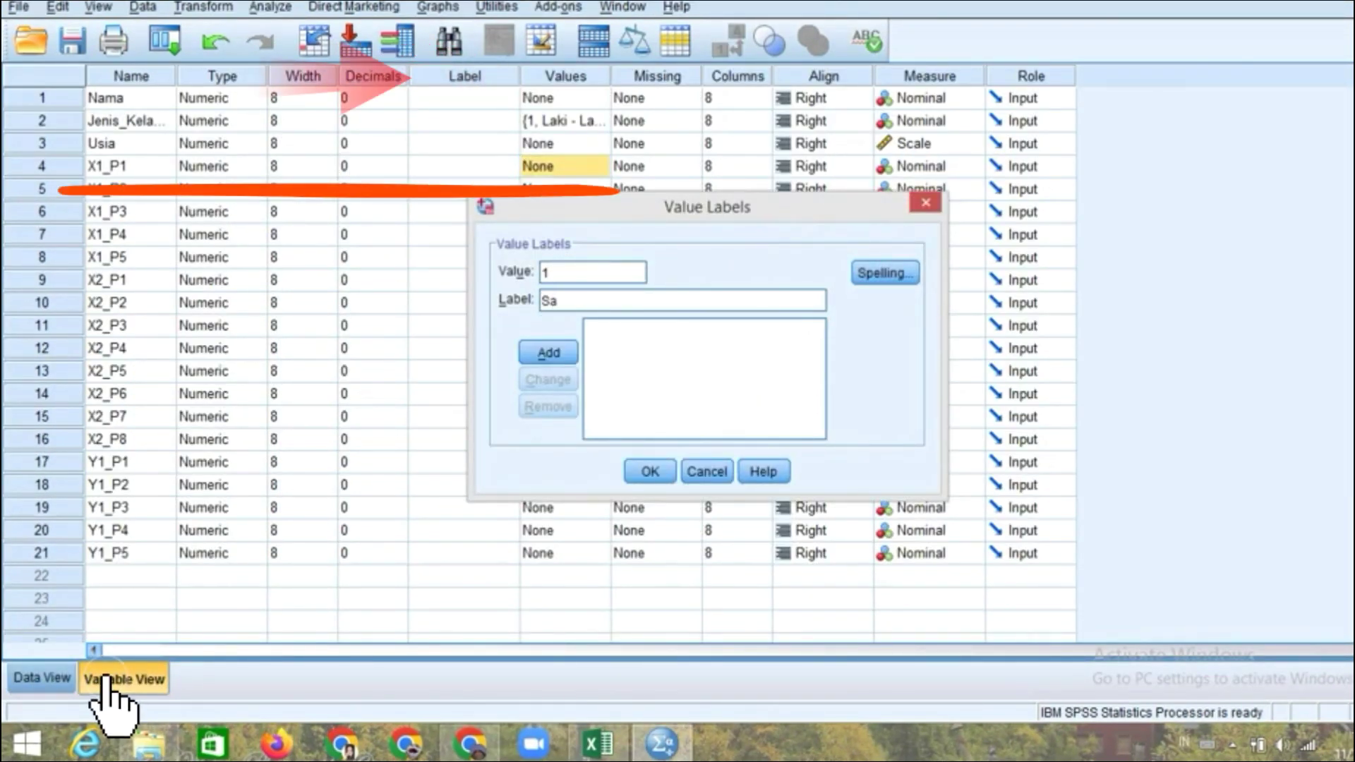
{"action": "type", "text": "ngat Tidak"}
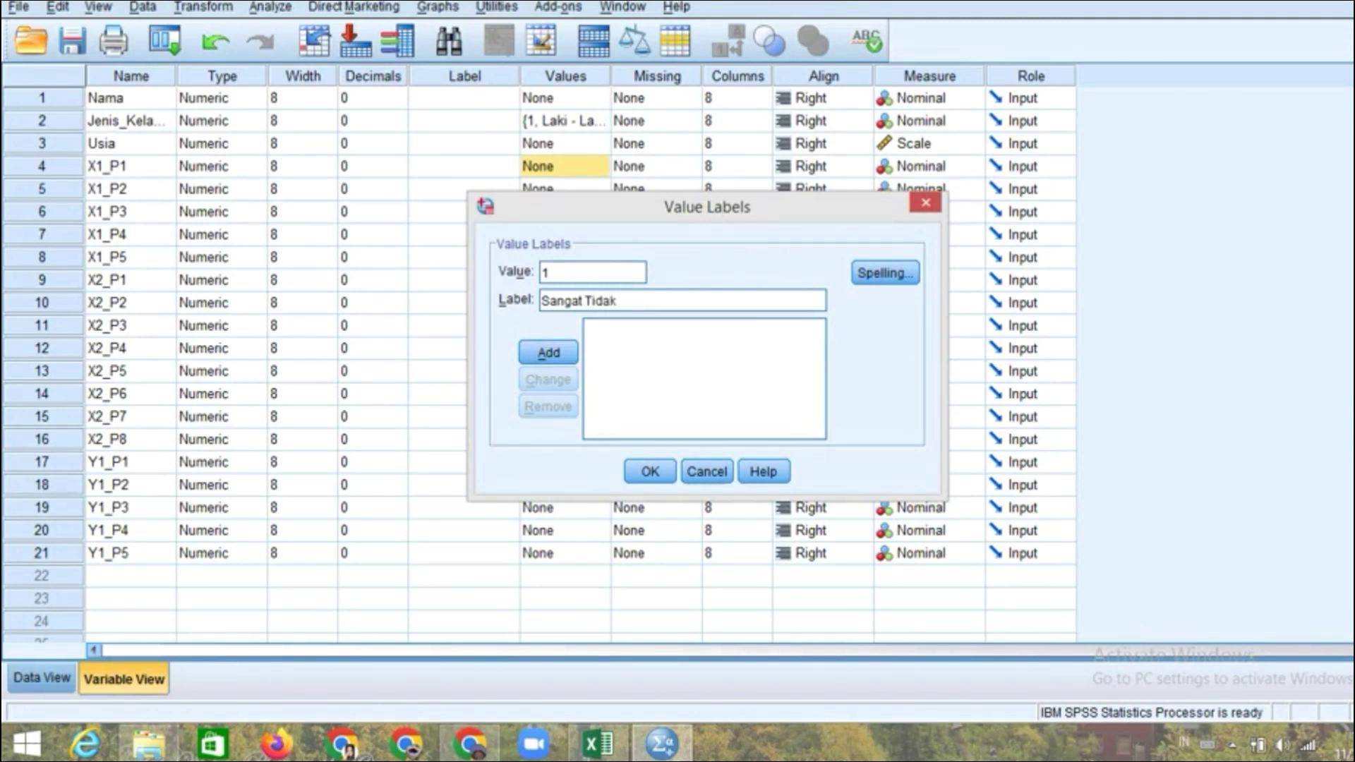
{"action": "type", "text": " Setuju"}
{"action": "key", "text": "Return"}
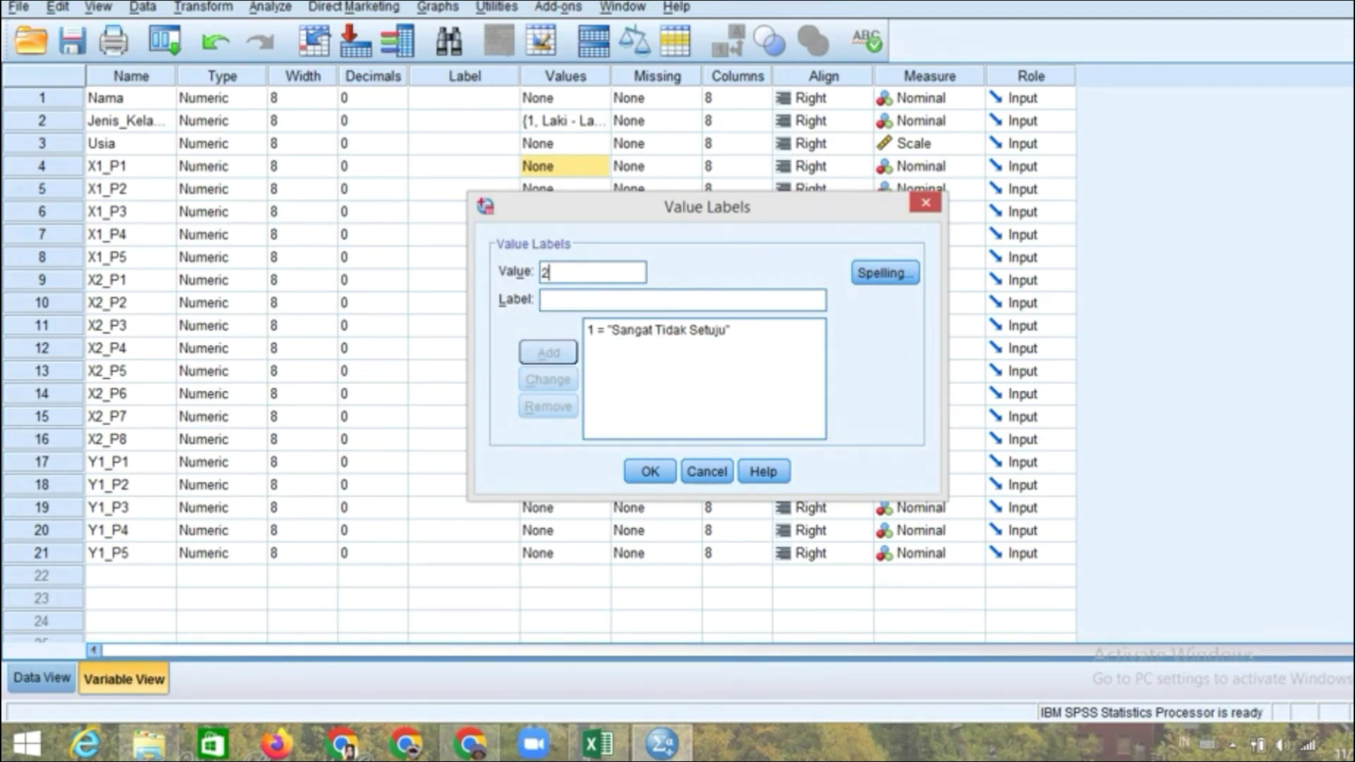
{"action": "key", "text": "Tab"}
{"action": "type", "text": "Ti"}
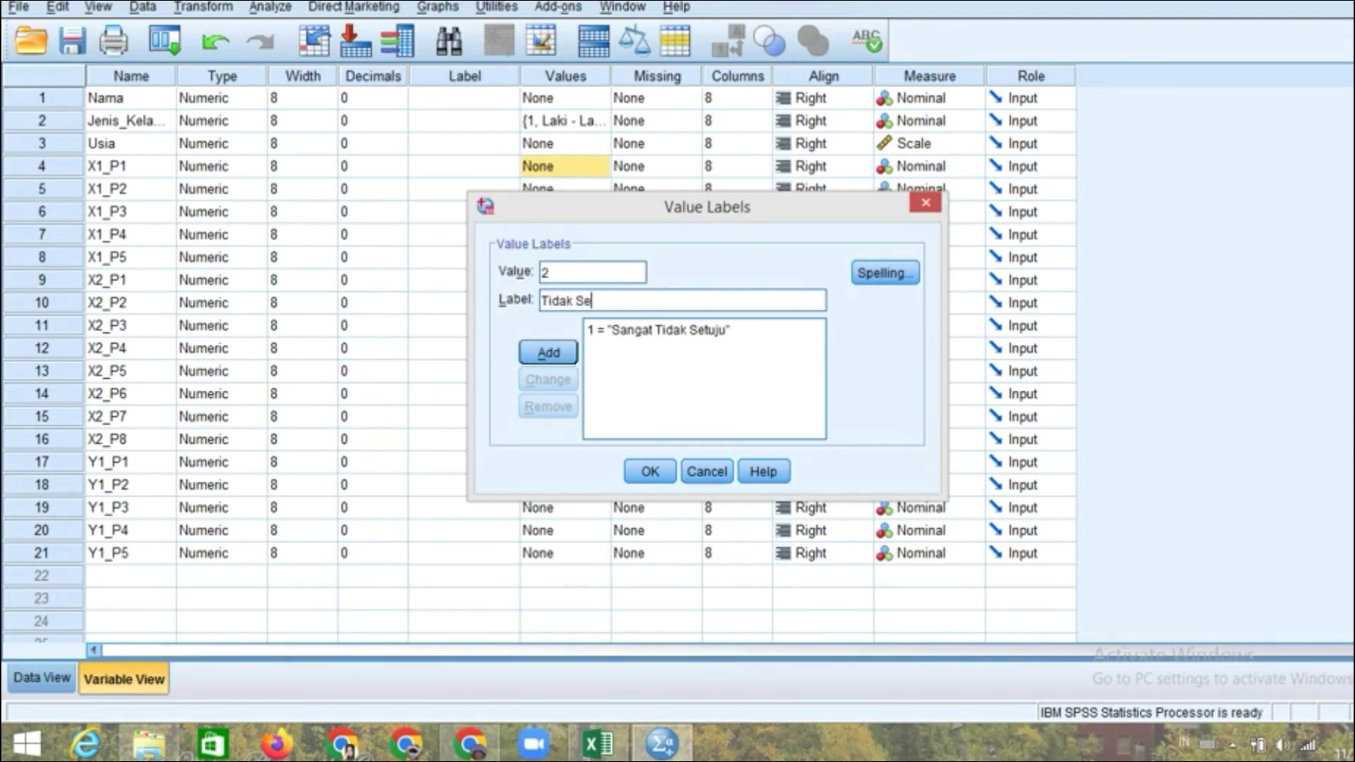
{"action": "type", "text": "dak Setuju"}
{"action": "key", "text": "Return"}
Add the X1_P1 value labels 3 as "Netral", 4 as "Setuju" and 5 as "Sangat Setuju", and accept the set
{"action": "type", "text": "3"}
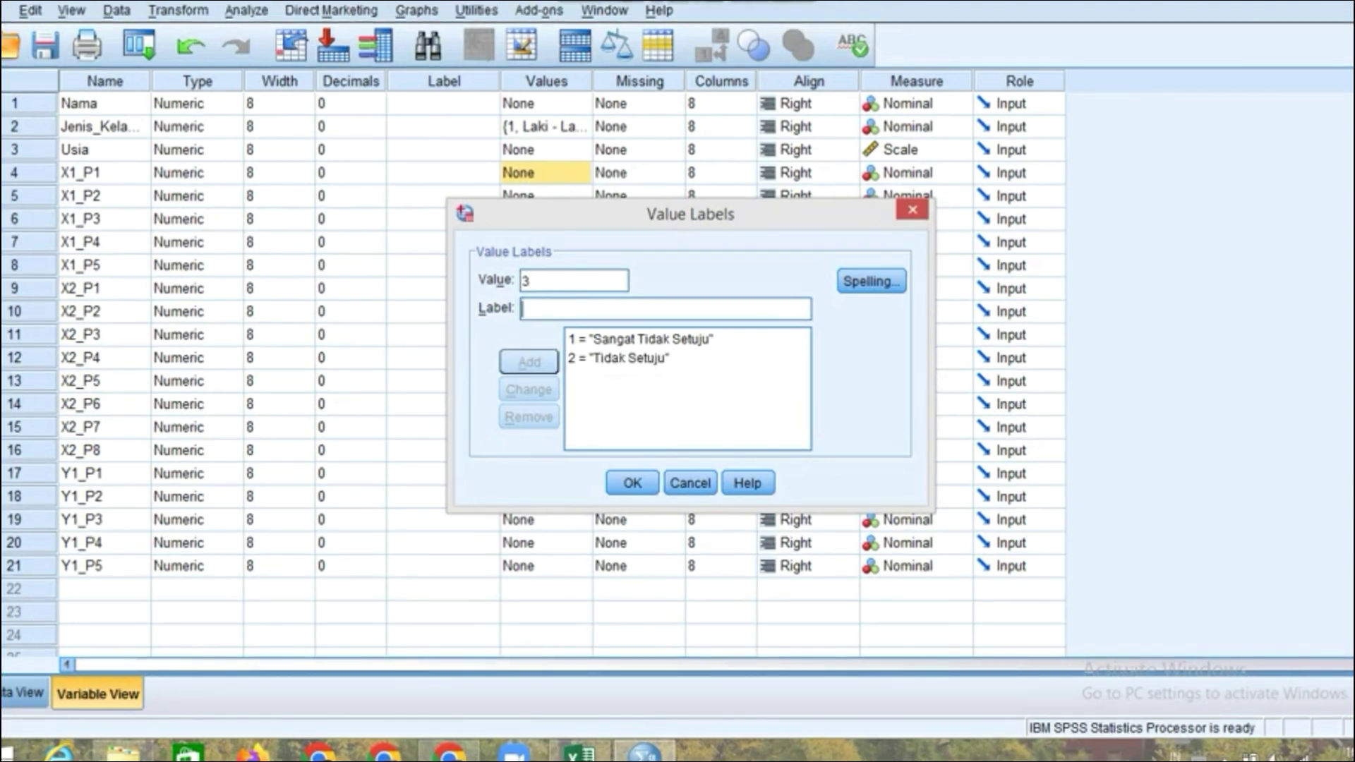
{"action": "type", "text": " = \"Netral"}
{"action": "key", "text": "Return"}
{"action": "type", "text": "Setuju"}
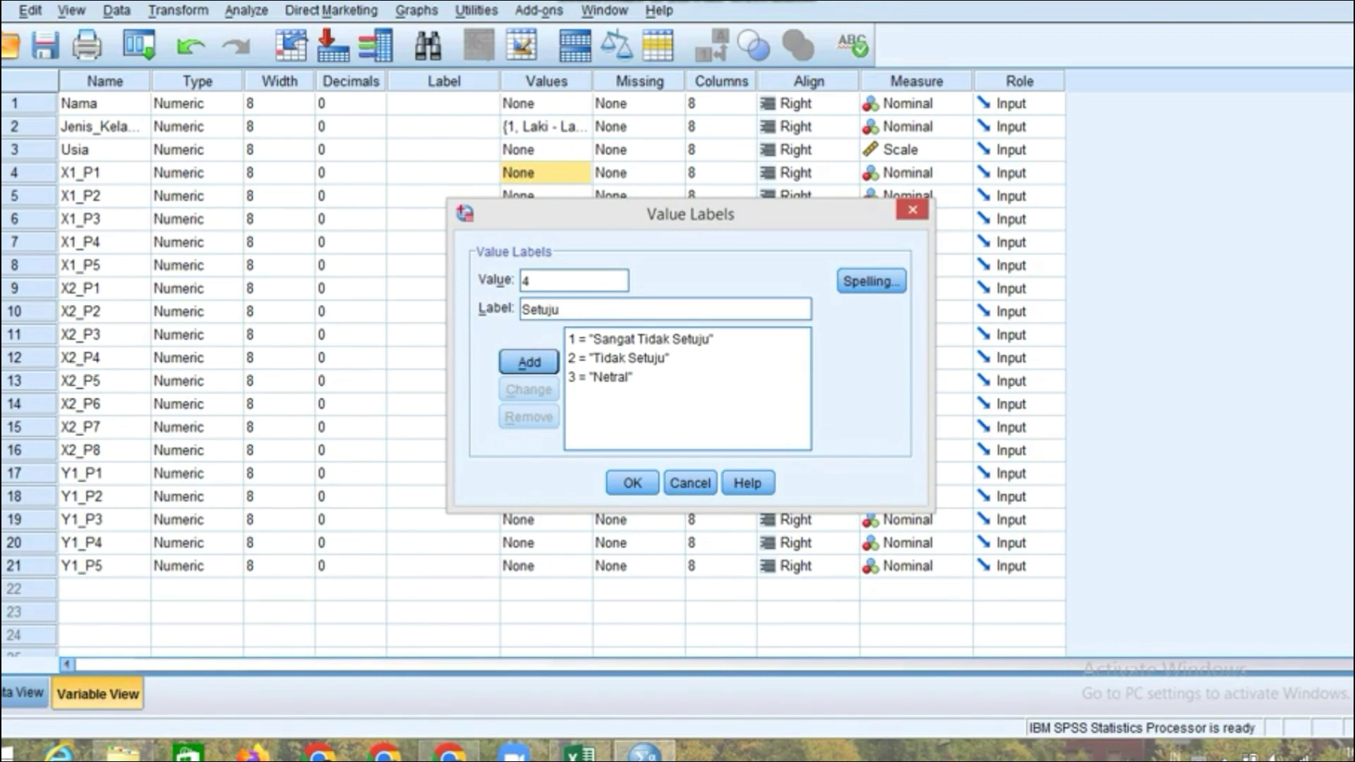
{"action": "key", "text": "Return"}
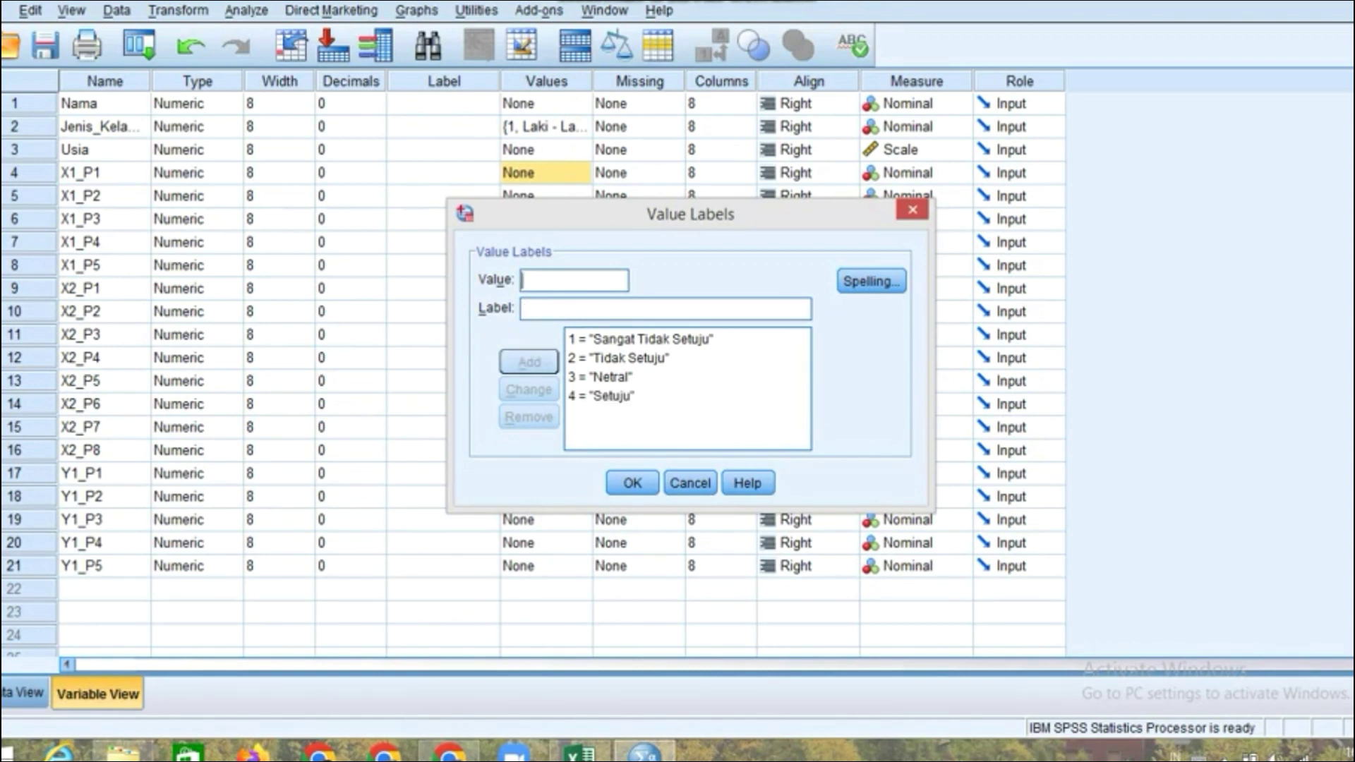
{"action": "type", "text": "Sangat Setuju"}
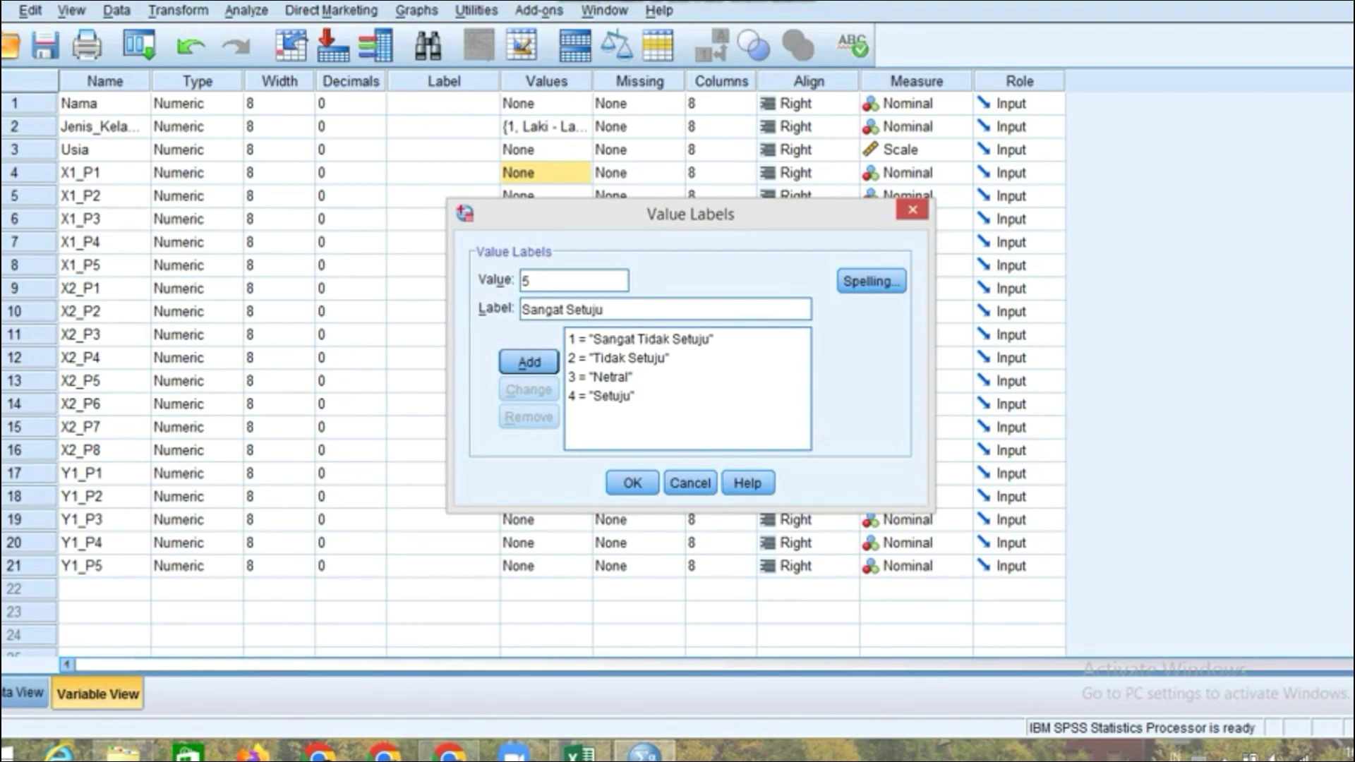
{"action": "key", "text": "Return"}
{"action": "key", "text": "Return"}
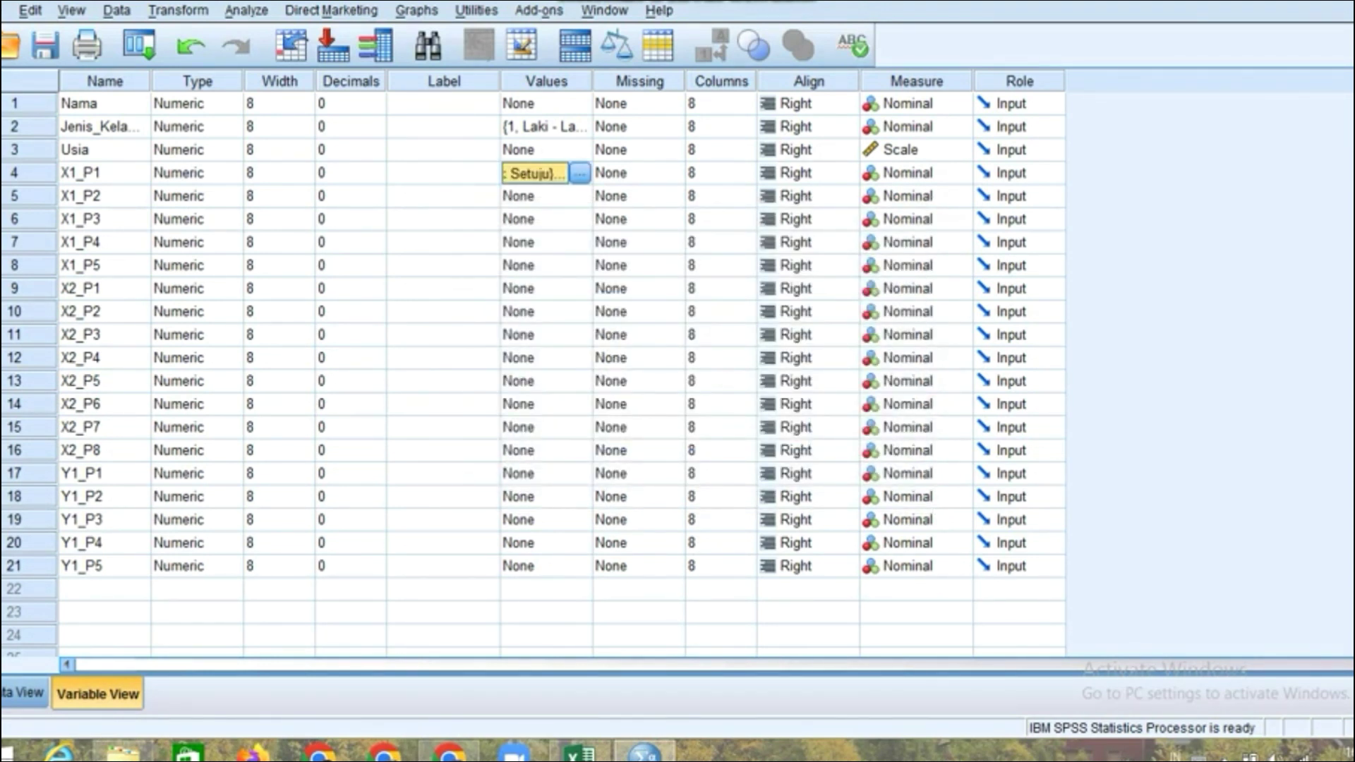
Copy the value labels of X1_P1 to the variables X1_P2 through X1_P5
{"action": "key", "text": "Down"}
{"action": "key", "text": "ctrl+v"}
{"action": "key", "text": "Down"}
{"action": "key", "text": "ctrl+v"}
{"action": "key", "text": "Down"}
{"action": "type", "text": "{1, Sangat T..."}
{"action": "key", "text": "Down"}
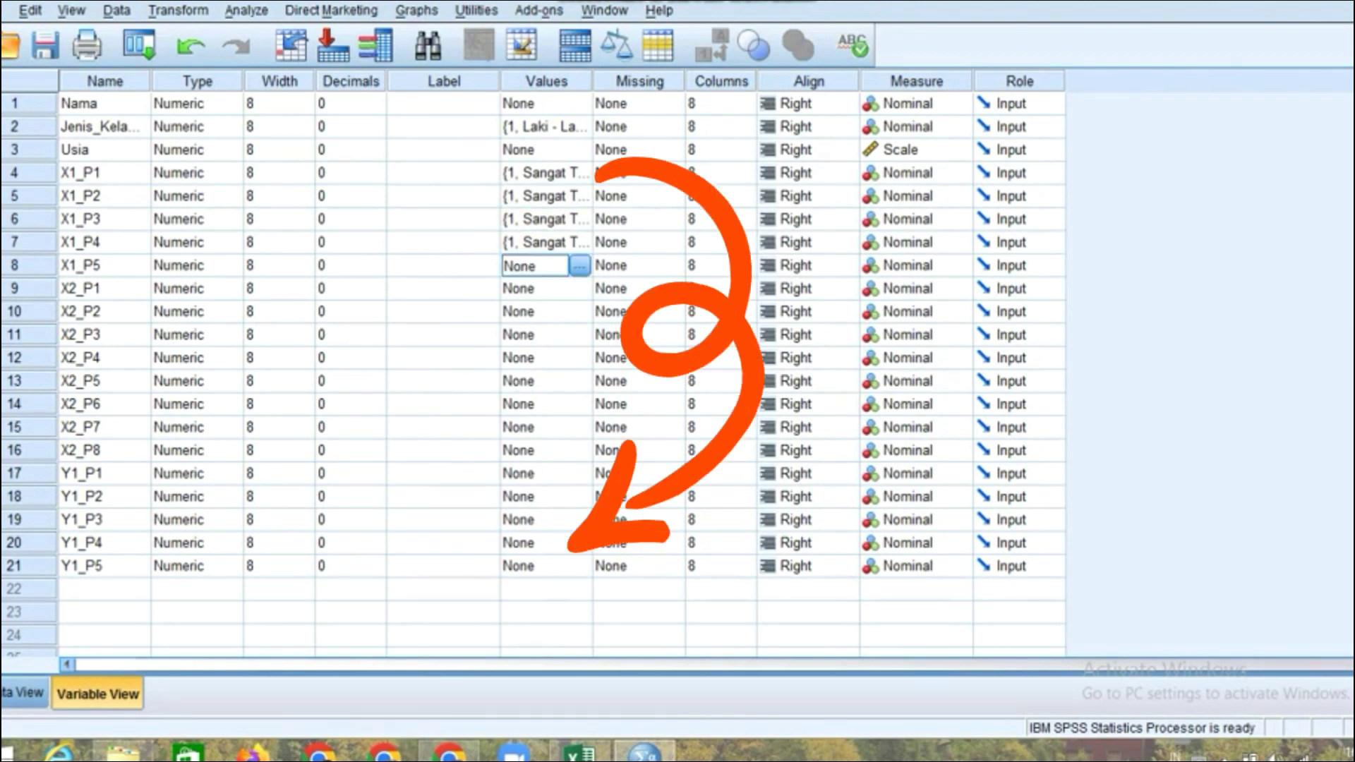
{"action": "key", "text": "ctrl+v"}
Paste the same answer-scale value labels into the variables X2_P1 through X2_P8
{"action": "key", "text": "Down"}
{"action": "key", "text": "ctrl+v"}
{"action": "key", "text": "Down"}
{"action": "key", "text": "ctrl+v"}
{"action": "key", "text": "Down"}
{"action": "key", "text": "ctrl+v"}
{"action": "key", "text": "Down"}
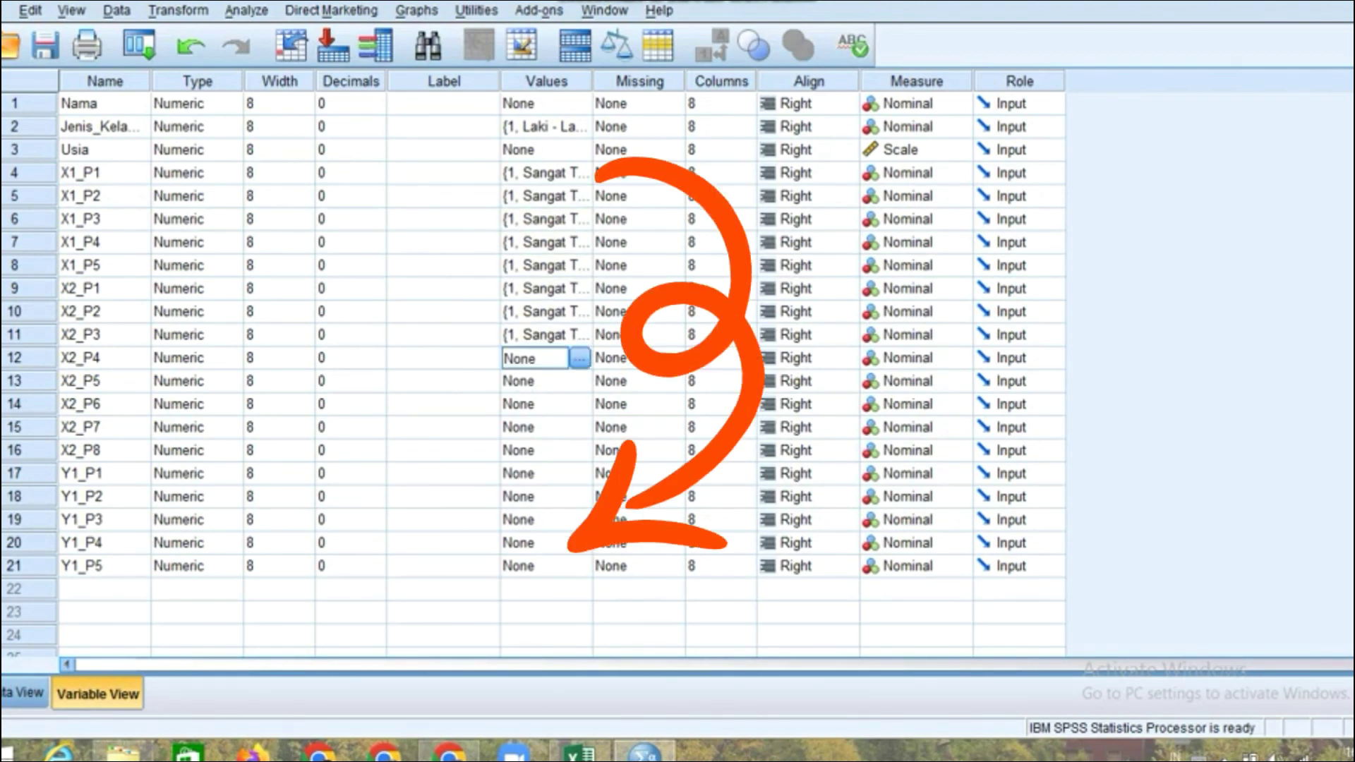
{"action": "key", "text": "ctrl+v"}
{"action": "key", "text": "Down"}
{"action": "key", "text": "Down"}
{"action": "key", "text": "Up"}
{"action": "key", "text": "ctrl+v"}
{"action": "key", "text": "Down"}
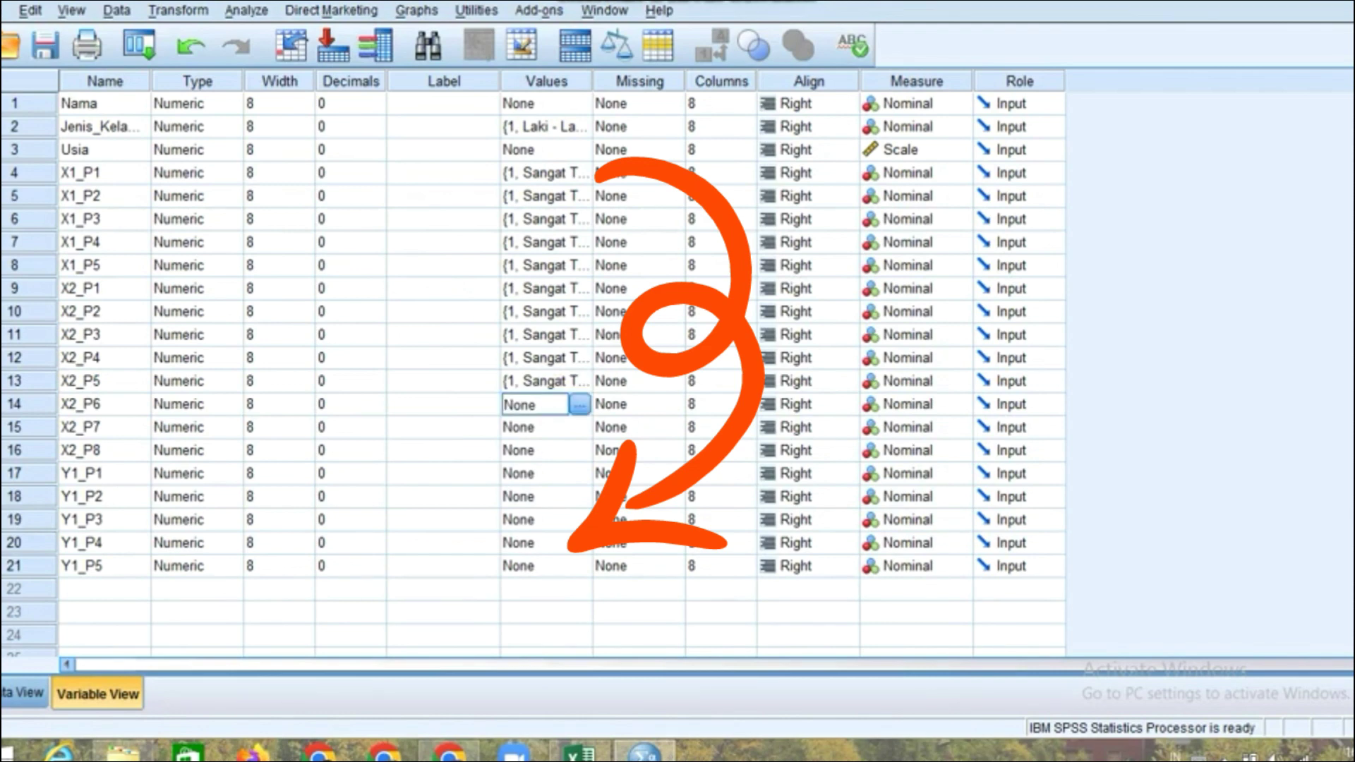
{"action": "key", "text": "ctrl+v"}
{"action": "key", "text": "Down"}
{"action": "key", "text": "ctrl+v"}
{"action": "key", "text": "Down"}
{"action": "key", "text": "ctrl+v"}
Paste the same answer-scale value labels into the variables Y1_P1 through Y1_P5
{"action": "key", "text": "Down"}
{"action": "key", "text": "ctrl+v"}
{"action": "key", "text": "Down"}
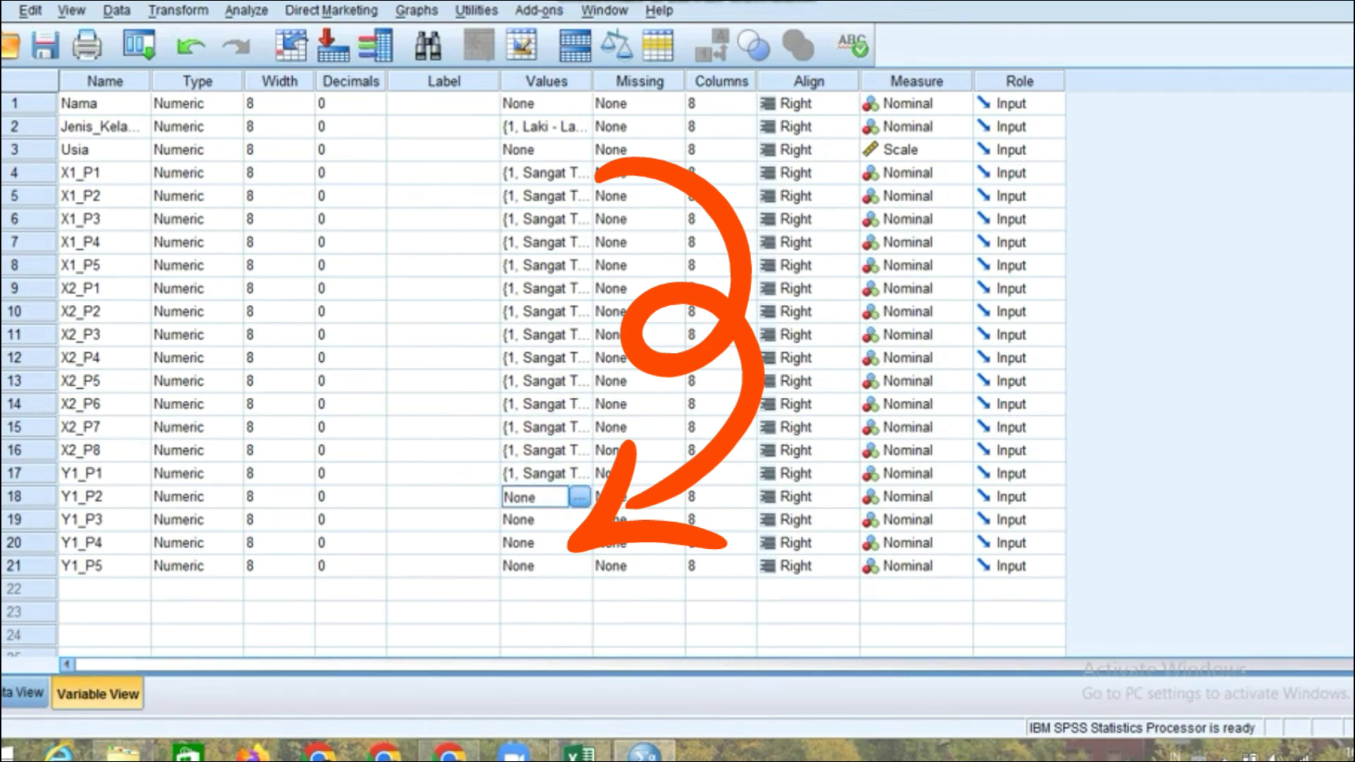
{"action": "key", "text": "ctrl+v"}
{"action": "key", "text": "Down"}
{"action": "key", "text": "ctrl+v"}
{"action": "key", "text": "Down"}
{"action": "key", "text": "ctrl+v"}
{"action": "key", "text": "Down"}
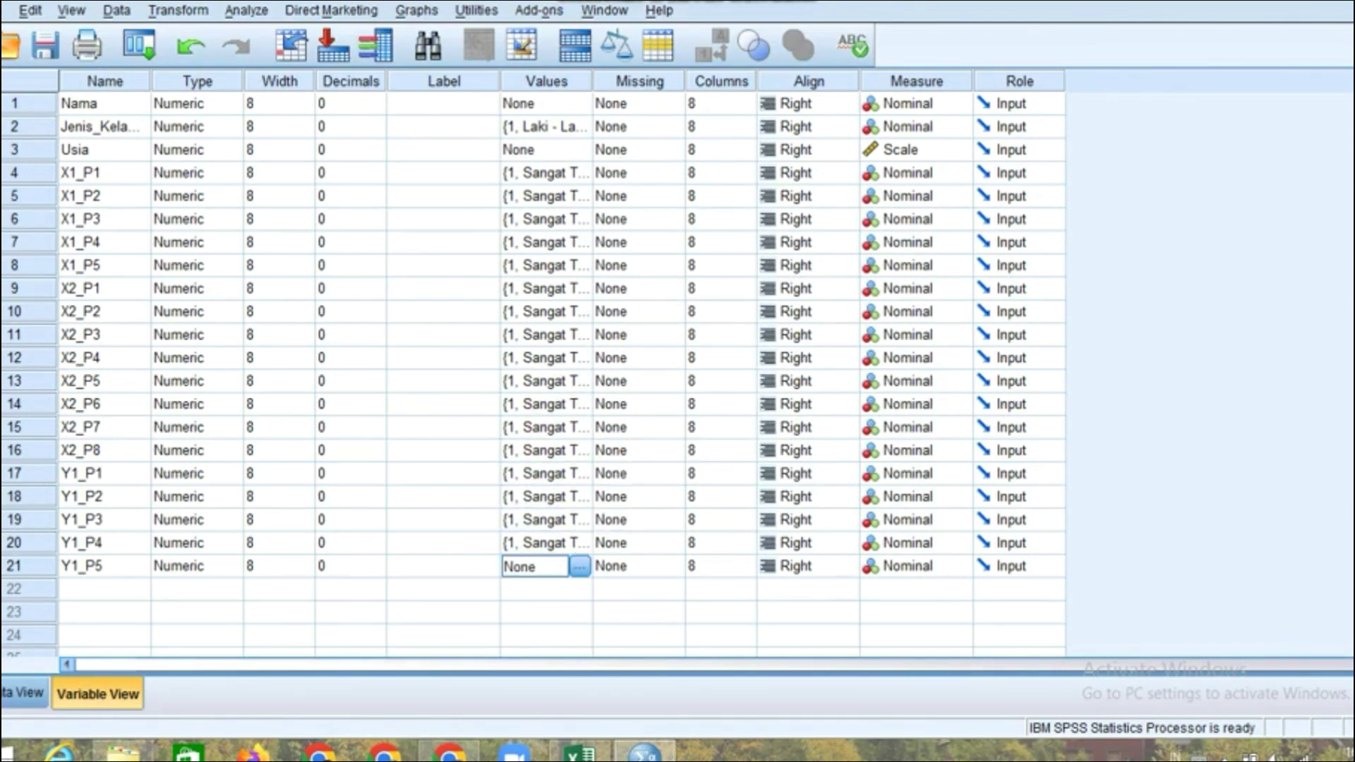
{"action": "key", "text": "ctrl+v"}
Check the responses of all variables with value labels displayed in the data sheet, and switch back to the numeric codes
{"action": "left_click", "coordinate": [24, 694]}
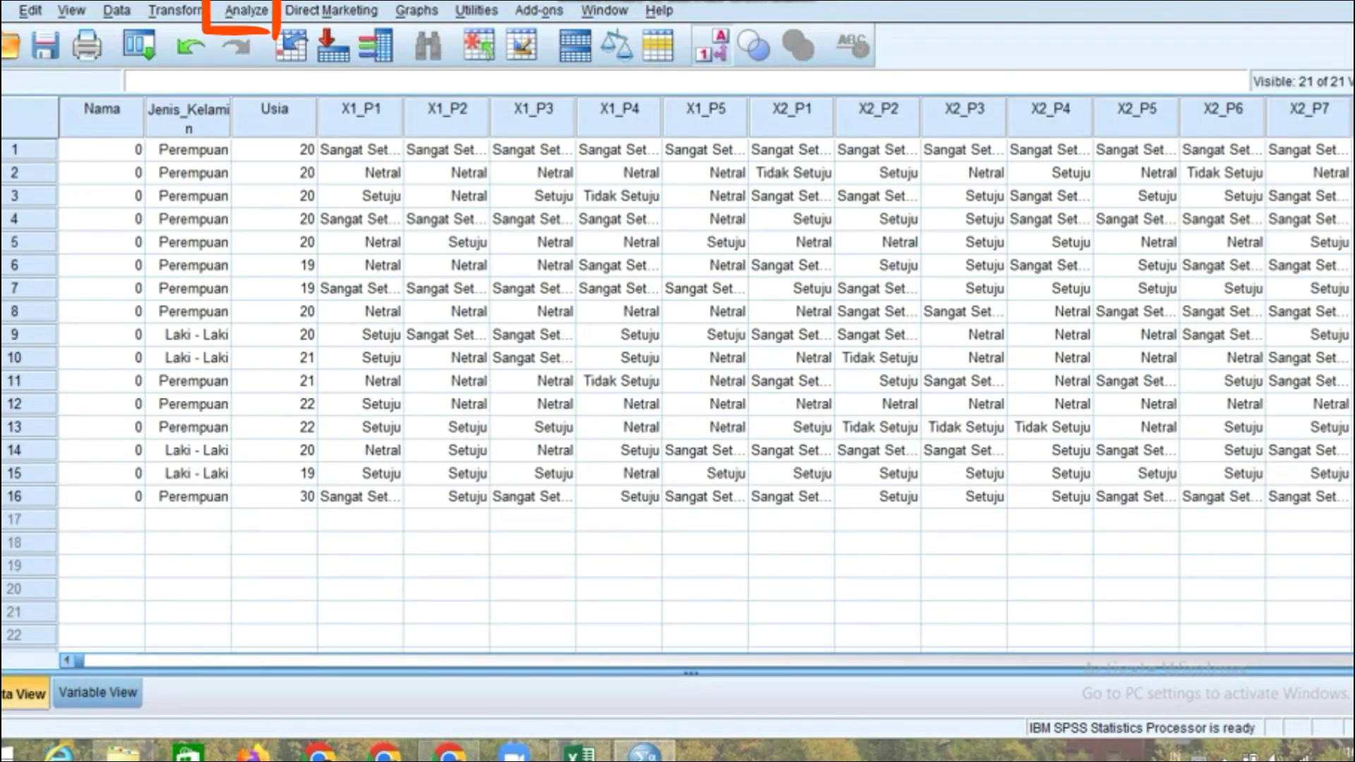
{"action": "scroll", "coordinate": [705, 395], "scroll_direction": "right", "scroll_amount": 7}
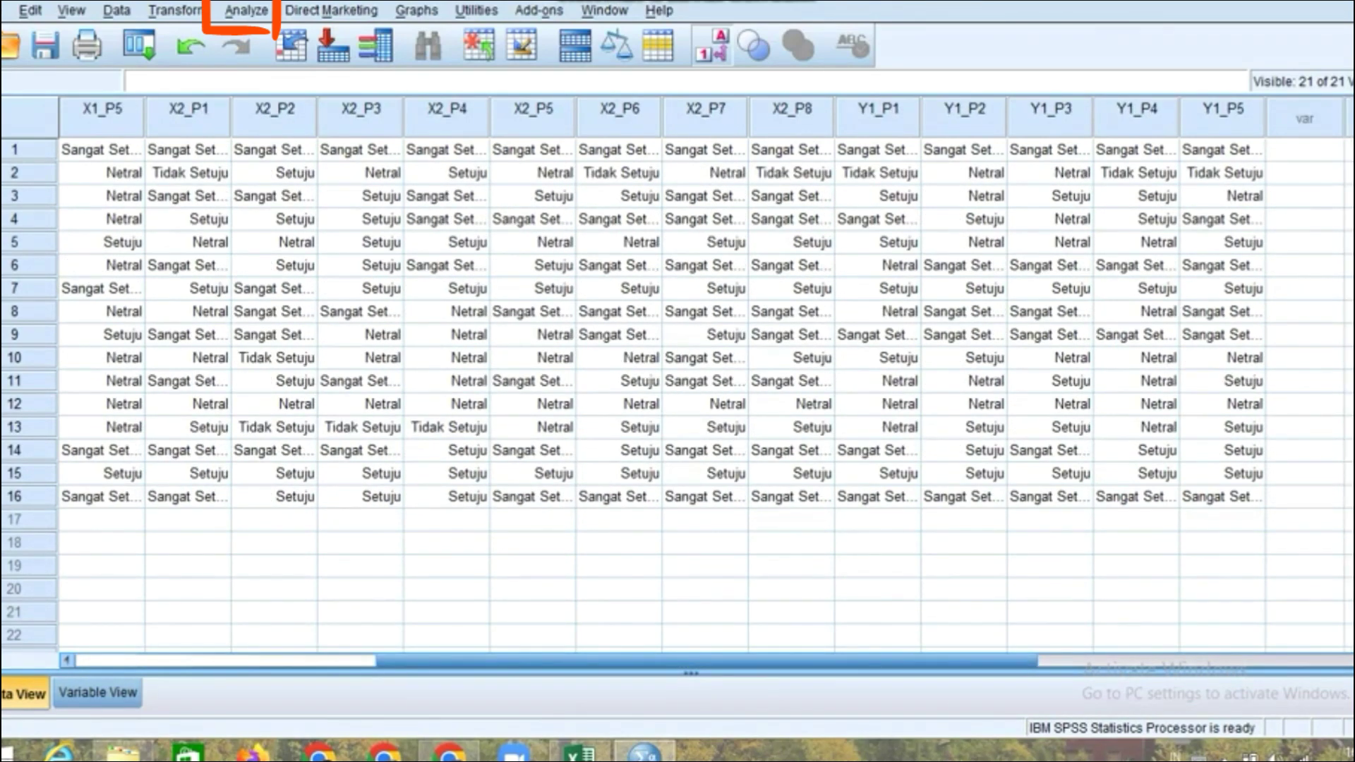
{"action": "scroll", "coordinate": [704, 395], "scroll_direction": "left", "scroll_amount": 7}
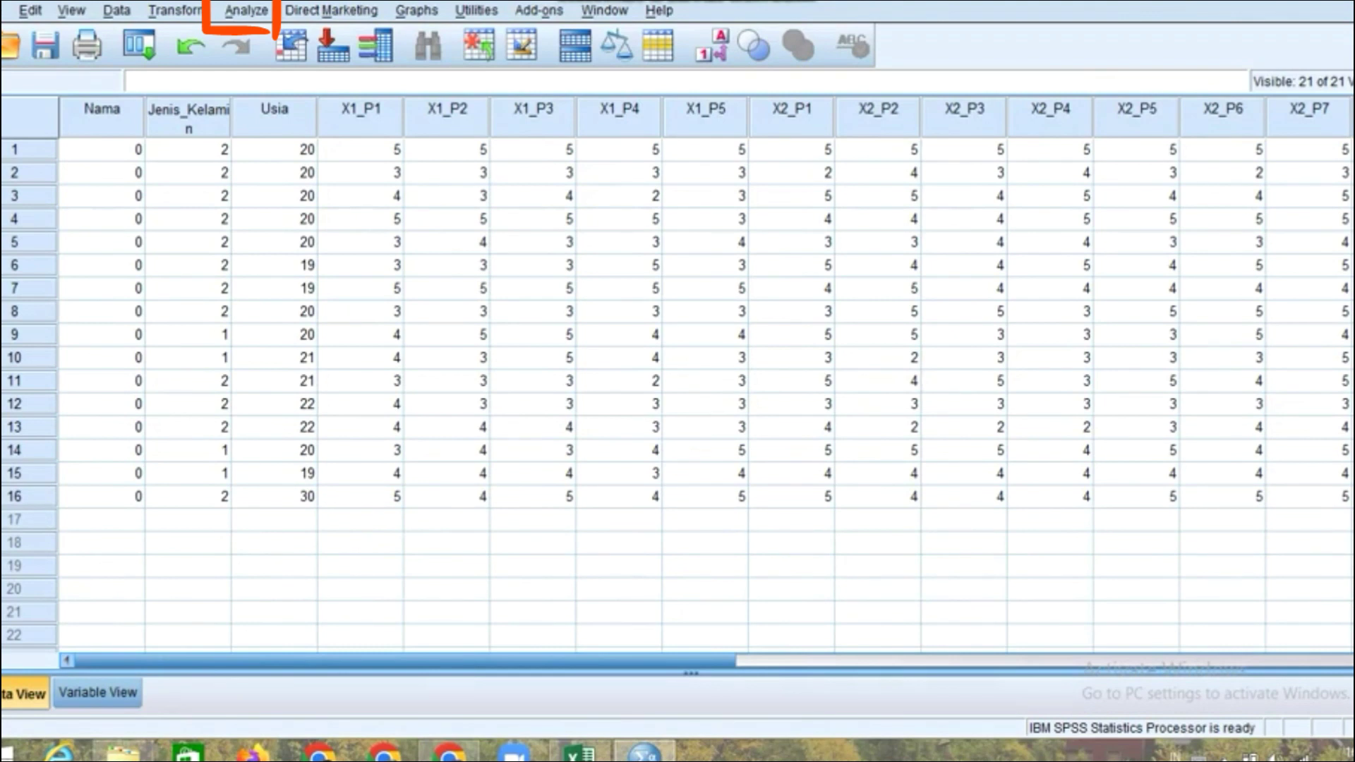
Rerun the Frequencies analysis for Jenis_Kelamin, Usia and all questionnaire items with frequency tables displayed
{"action": "left_click", "coordinate": [246, 10]}
{"action": "mouse_move", "coordinate": [313, 61]}
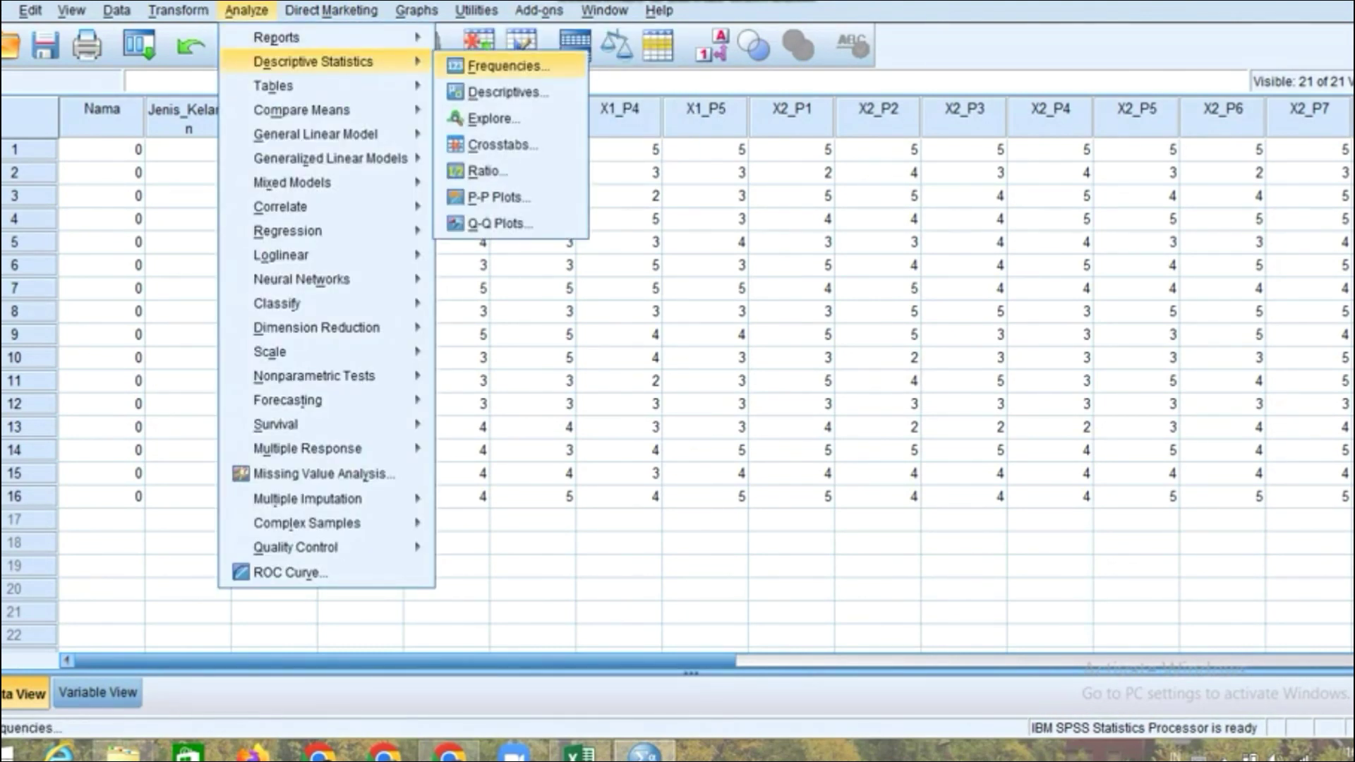
{"action": "left_click", "coordinate": [508, 66]}
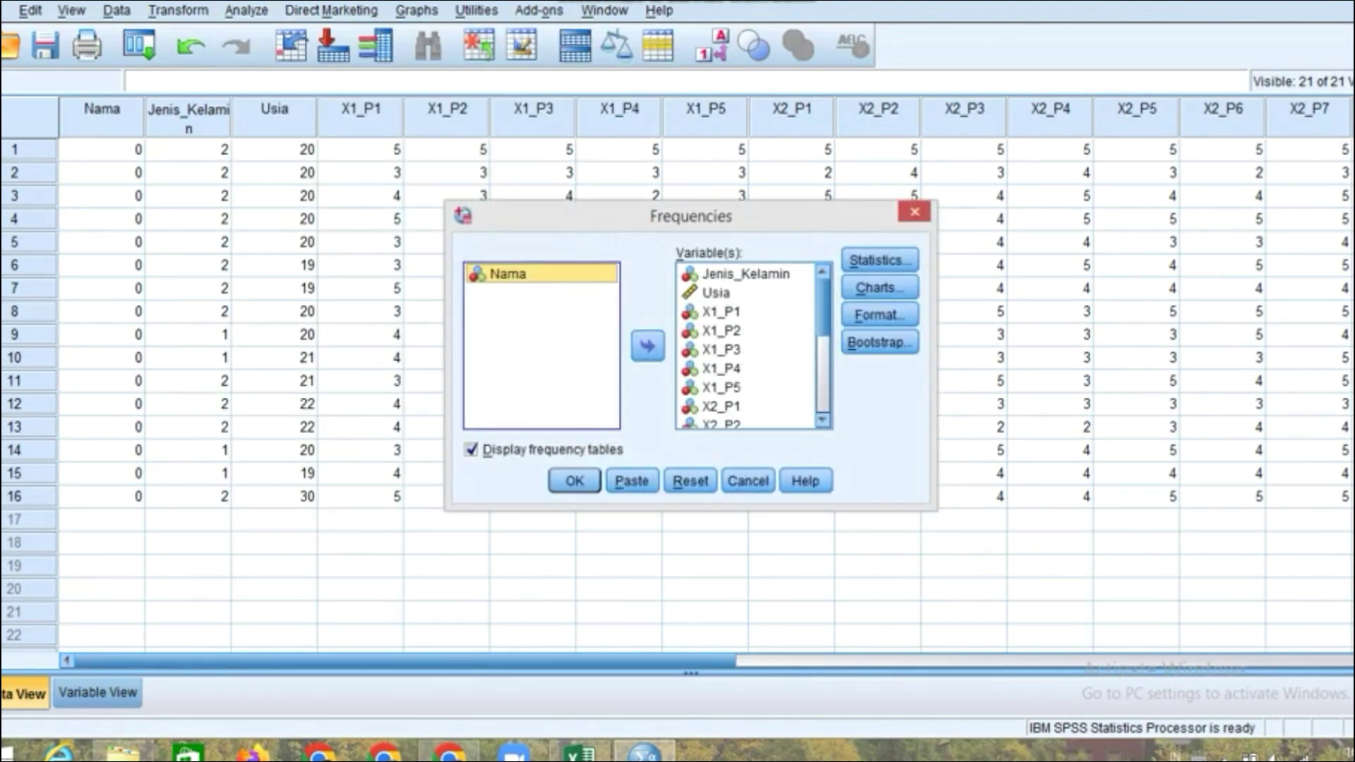
{"action": "left_click", "coordinate": [574, 480]}
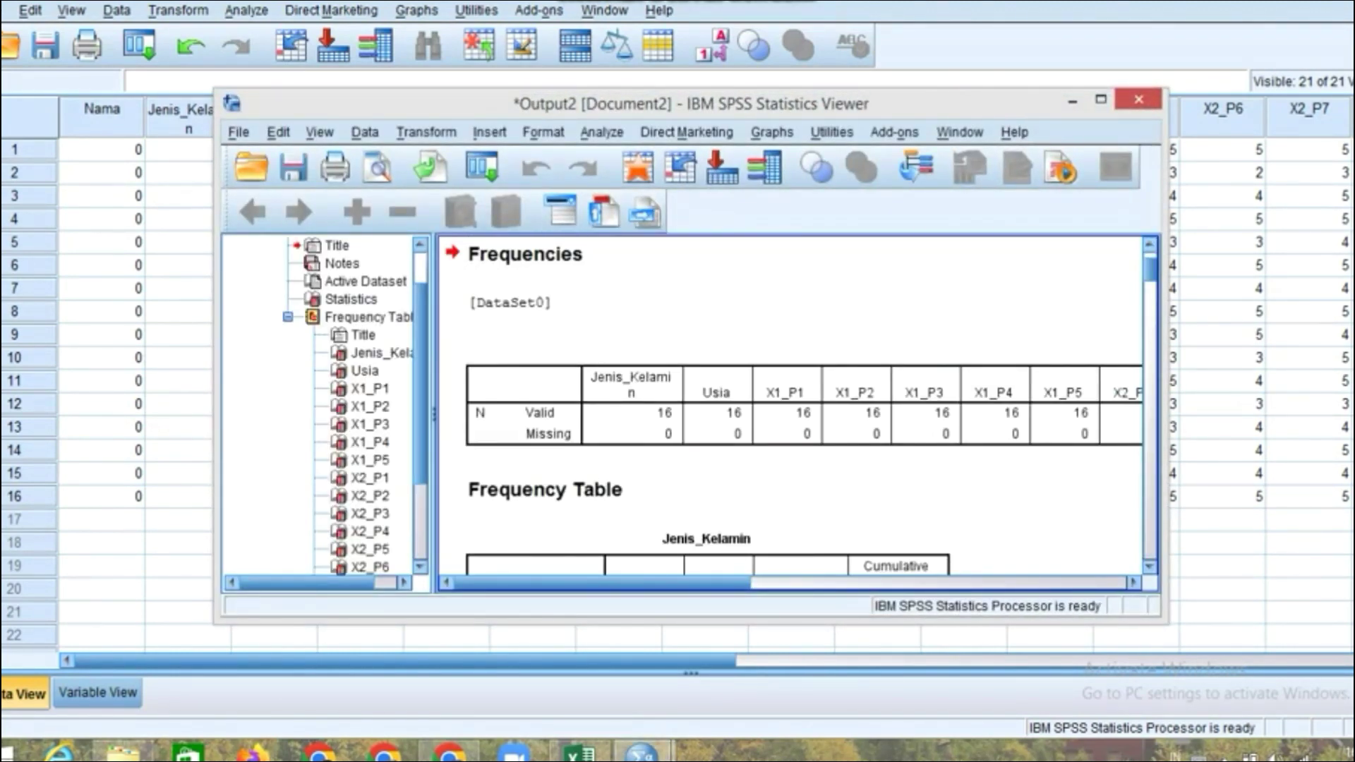
Examine the frequency tables of the X1, X2 and Y1 questionnaire items for the labelled answer categories
{"action": "scroll", "coordinate": [574, 480], "scroll_direction": "down", "scroll_amount": 6}
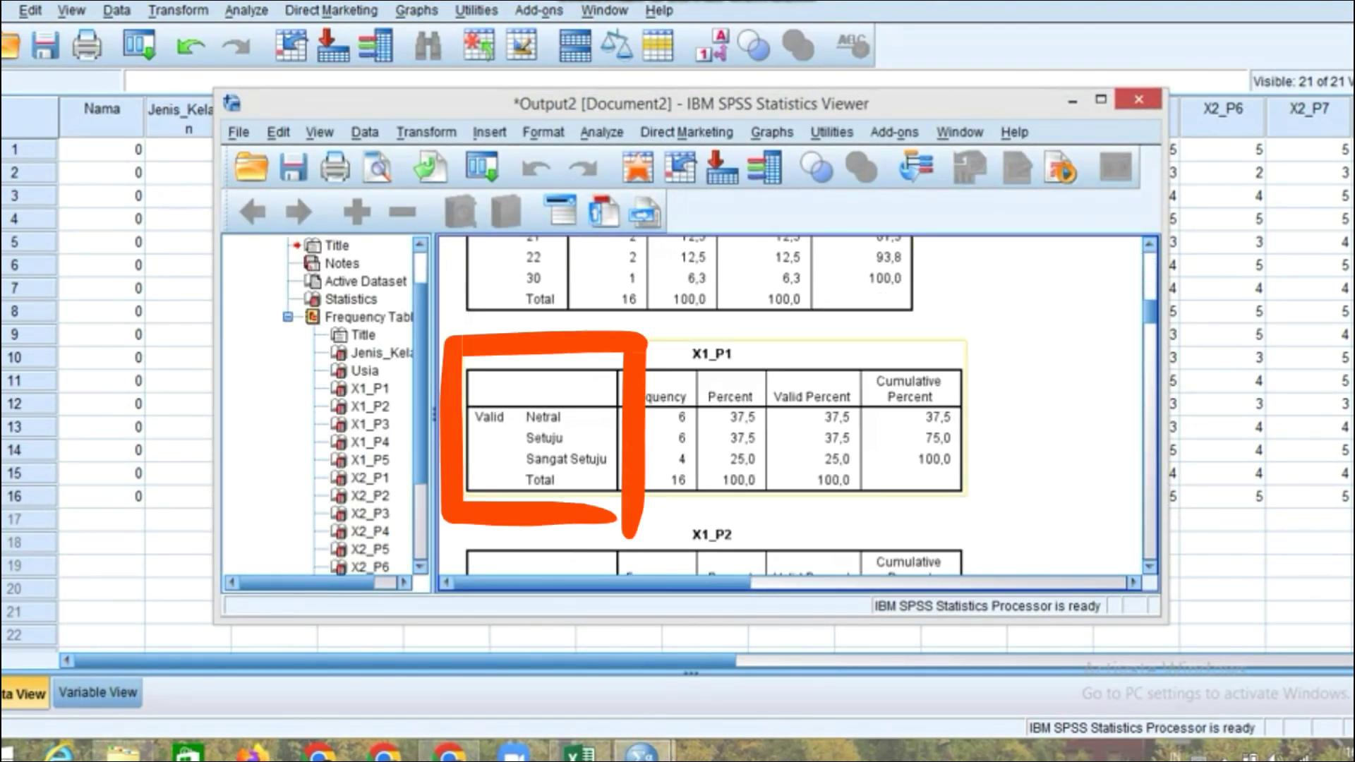
{"action": "scroll", "coordinate": [790, 405], "scroll_direction": "down", "scroll_amount": 3}
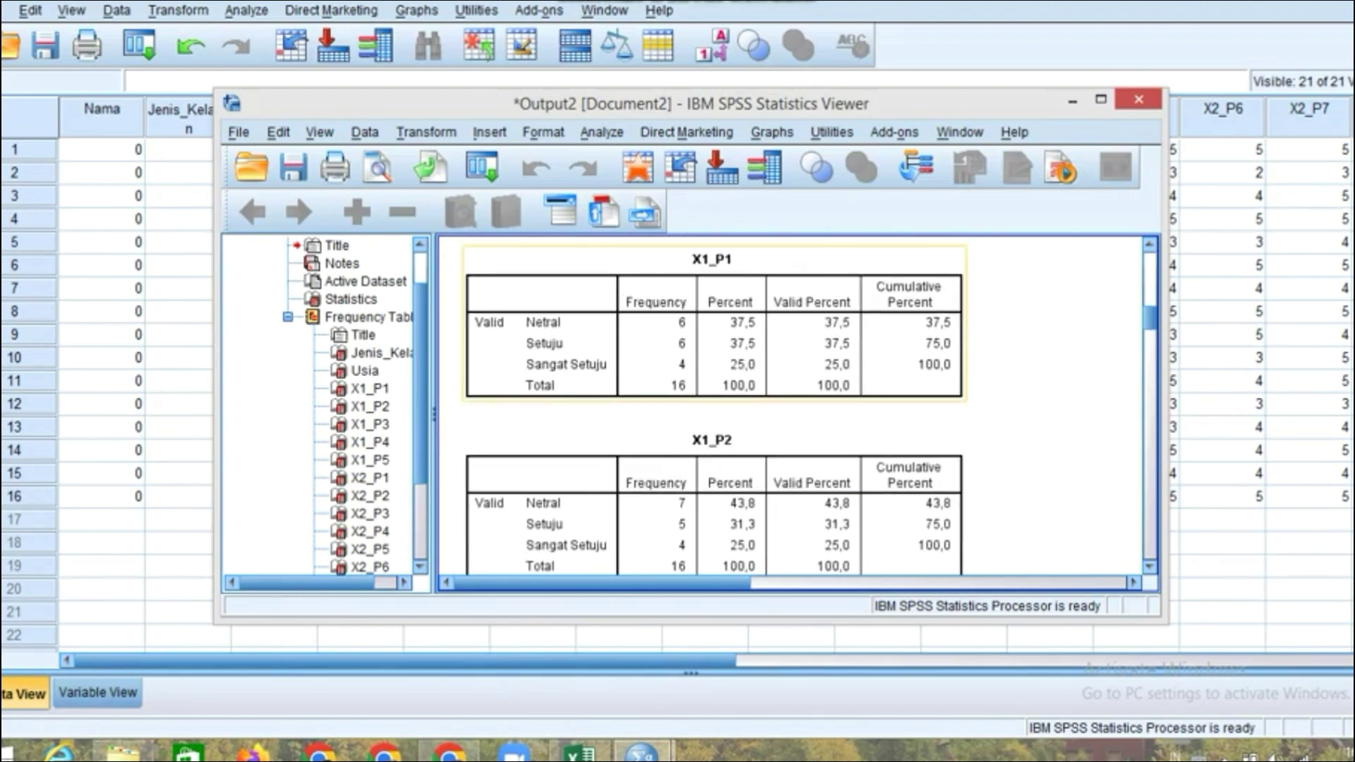
{"action": "scroll", "coordinate": [790, 406], "scroll_direction": "down", "scroll_amount": 15}
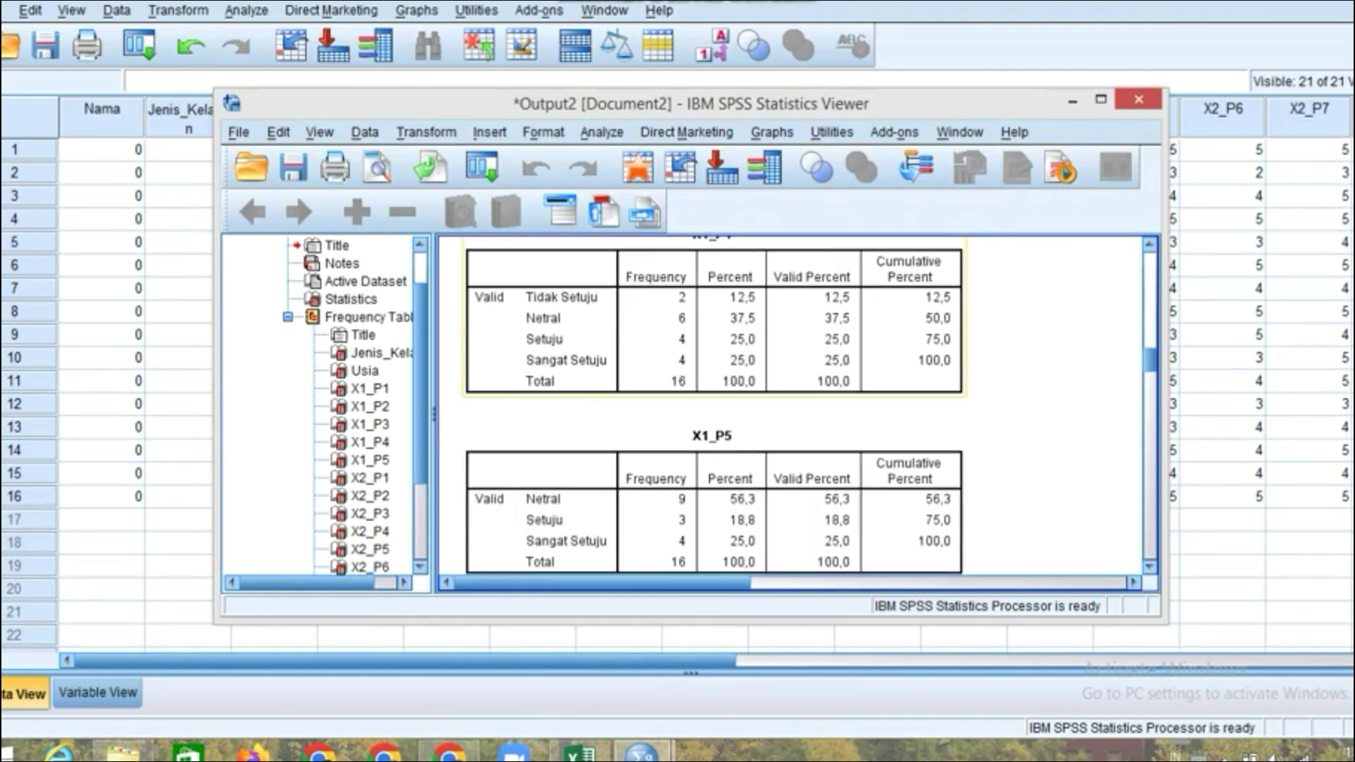
{"action": "scroll", "coordinate": [790, 405], "scroll_direction": "down", "scroll_amount": 3}
{"action": "scroll", "coordinate": [791, 406], "scroll_direction": "down", "scroll_amount": 6}
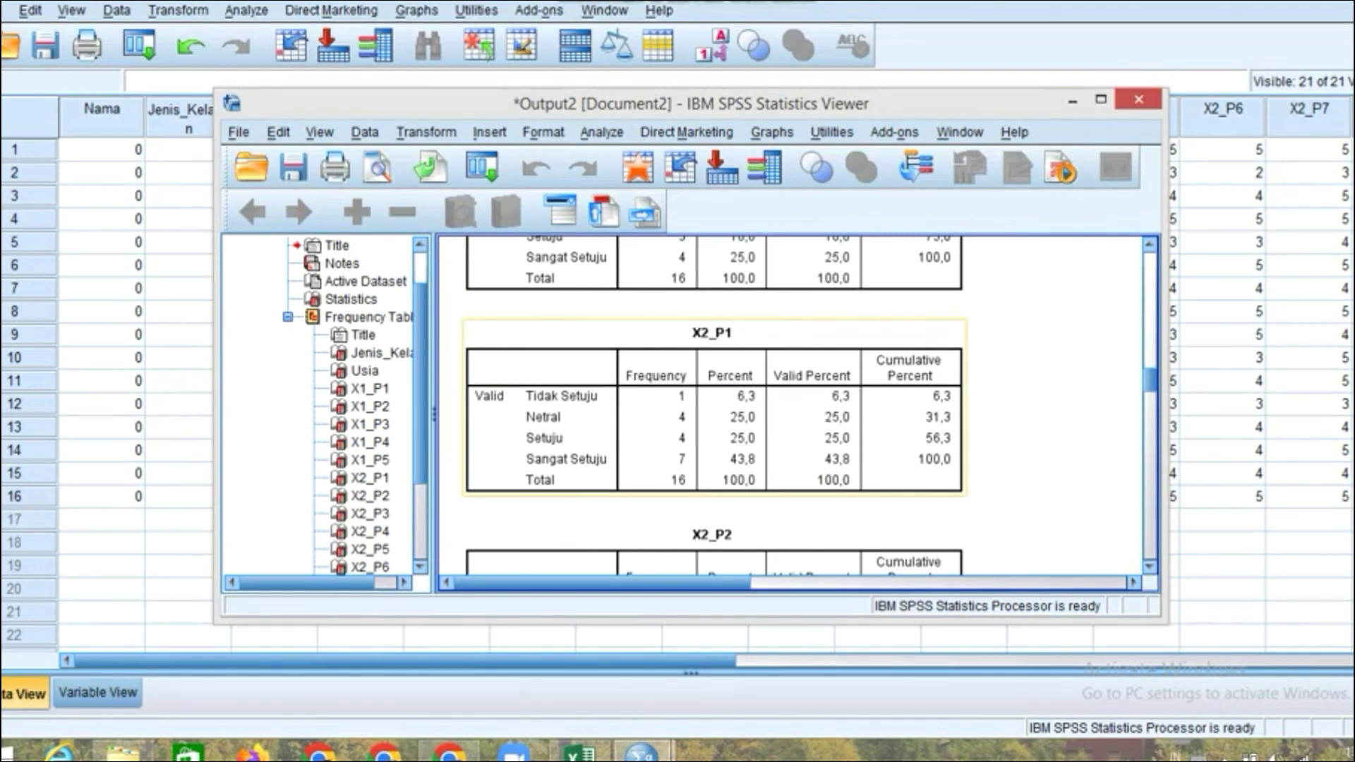
{"action": "scroll", "coordinate": [790, 406], "scroll_direction": "down", "scroll_amount": 6}
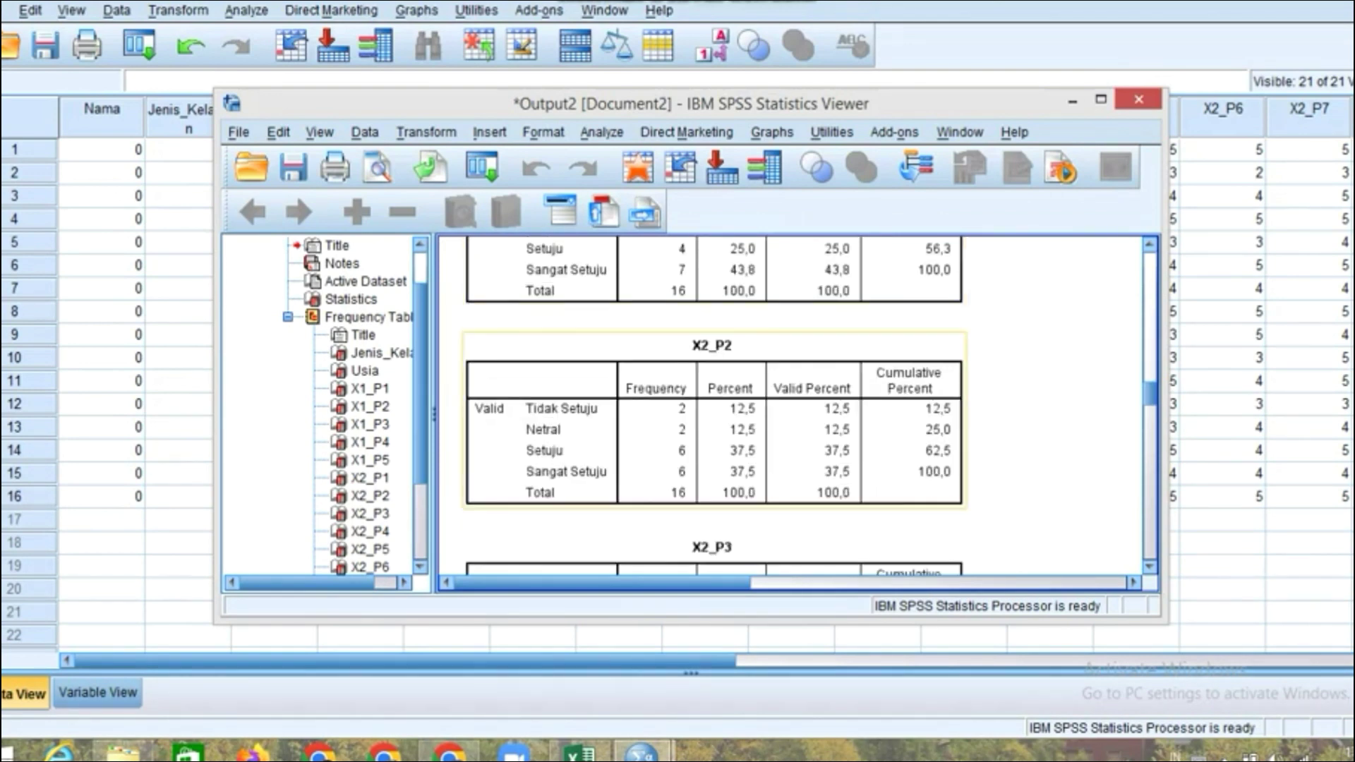
{"action": "scroll", "coordinate": [790, 406], "scroll_direction": "down", "scroll_amount": 20}
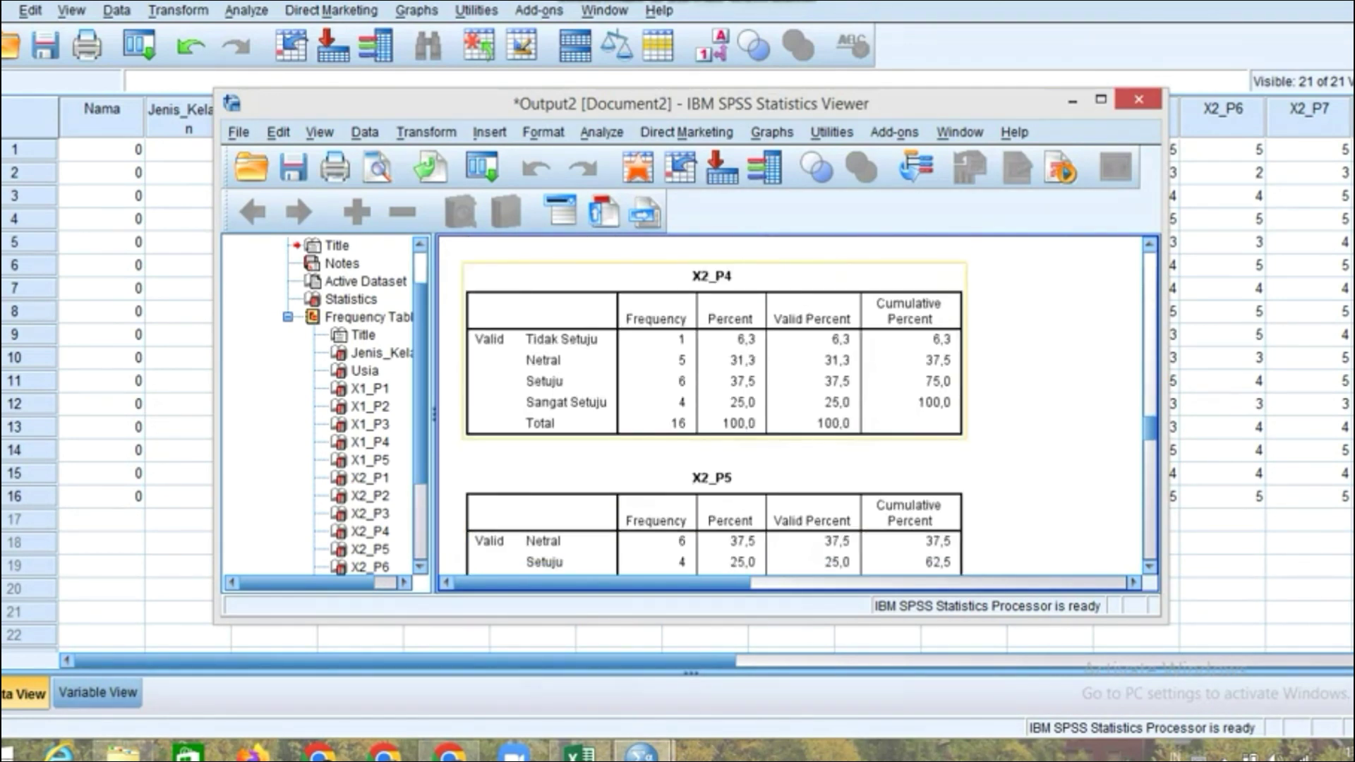
{"action": "scroll", "coordinate": [791, 406], "scroll_direction": "down", "scroll_amount": 20}
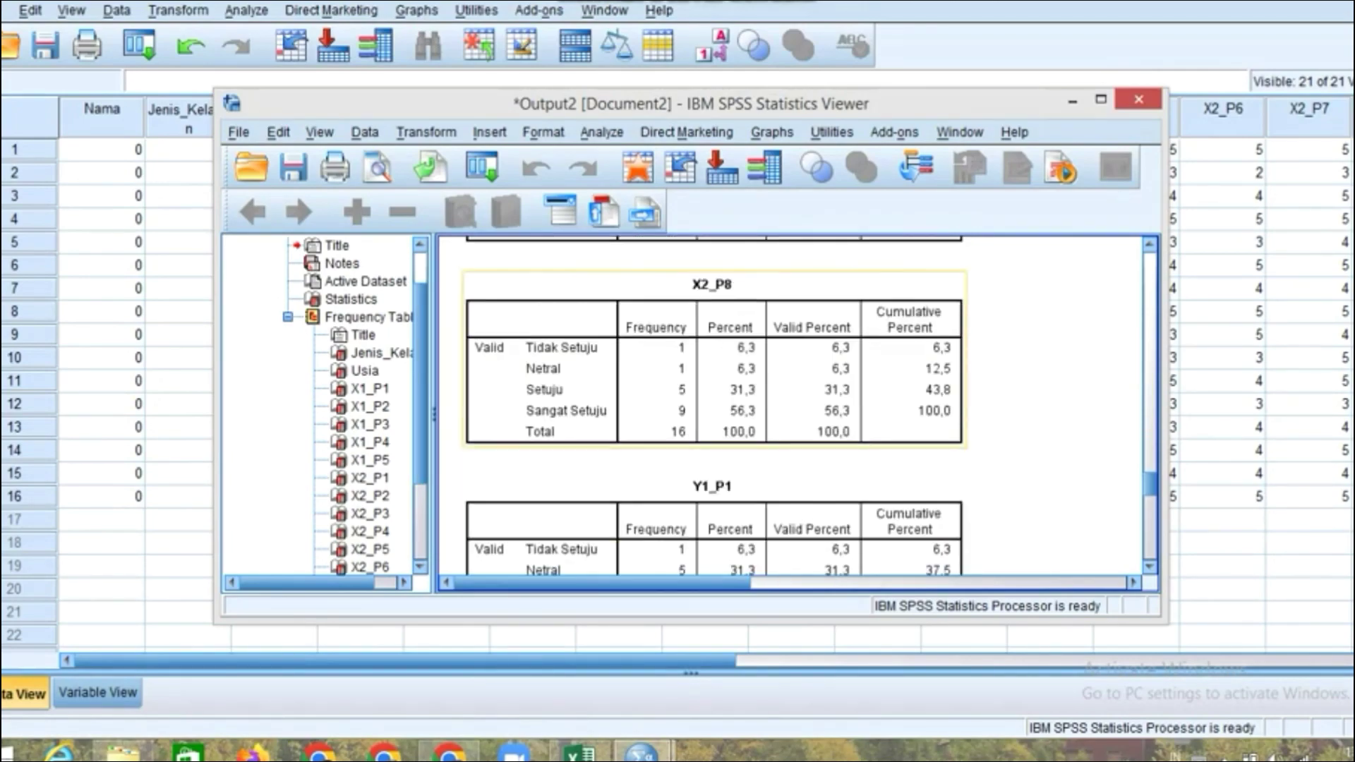
{"action": "scroll", "coordinate": [790, 405], "scroll_direction": "down", "scroll_amount": 6}
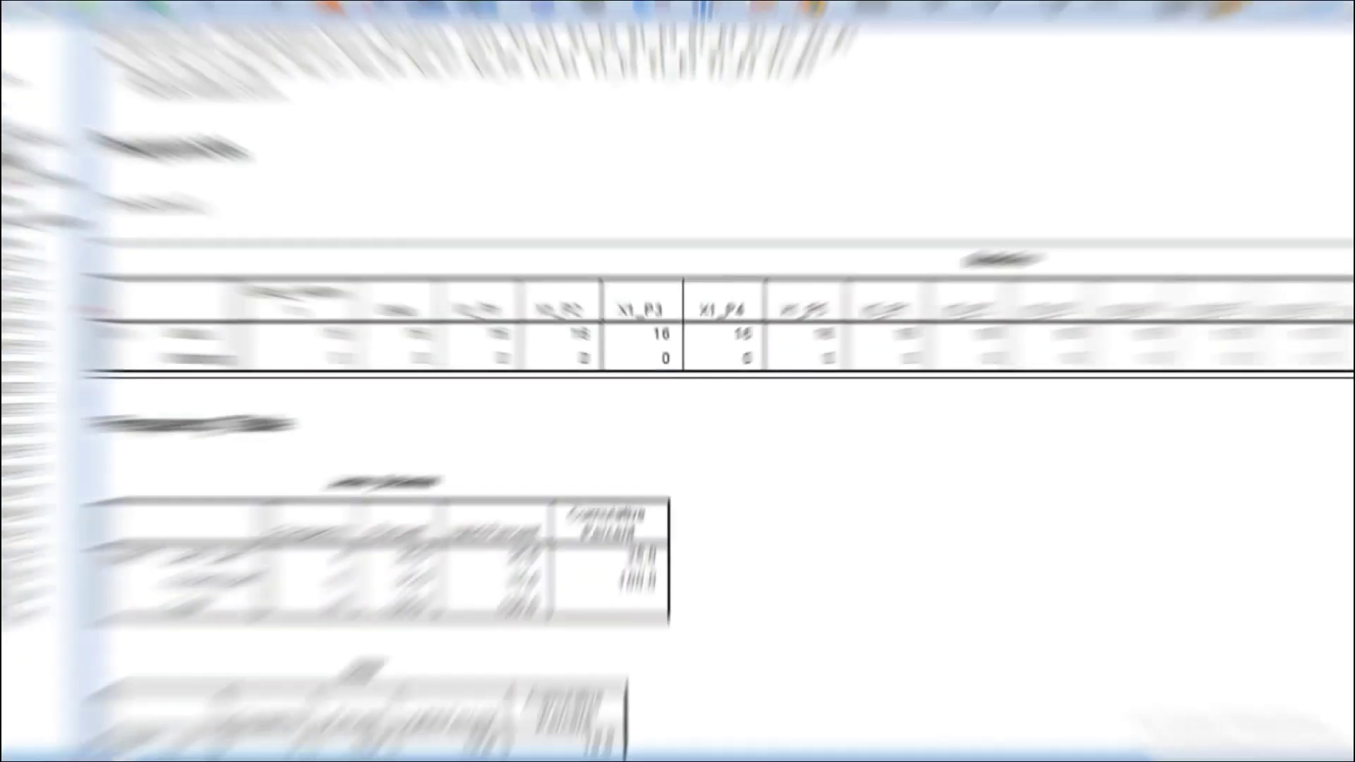